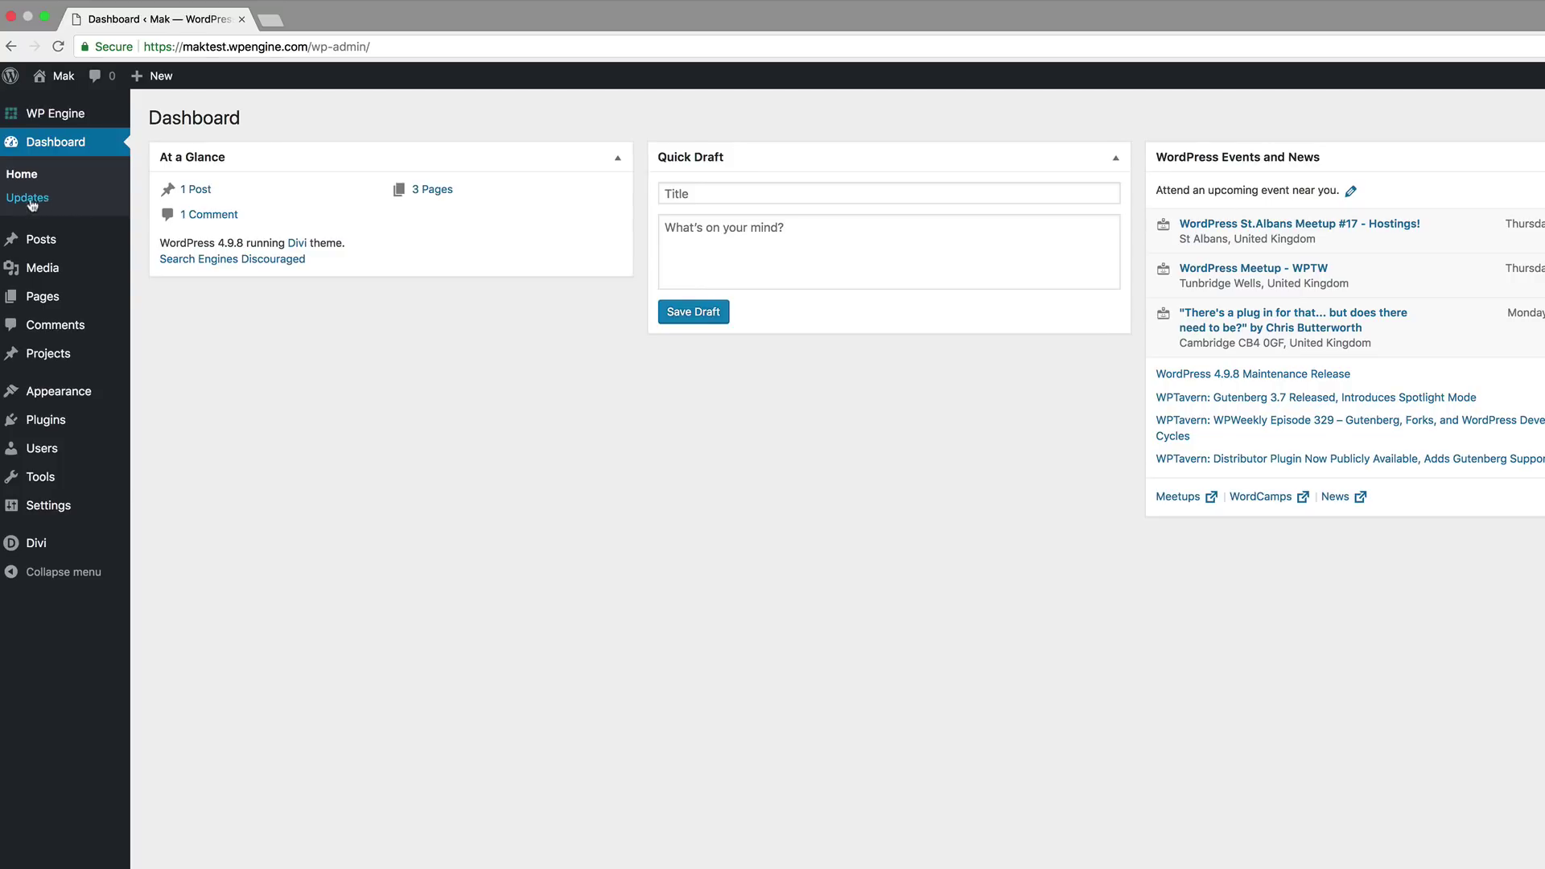
# Check the Updates page: WordPress 4.9.8 is current and all plugins and themes are up to date.
pyautogui.click(44, 203)
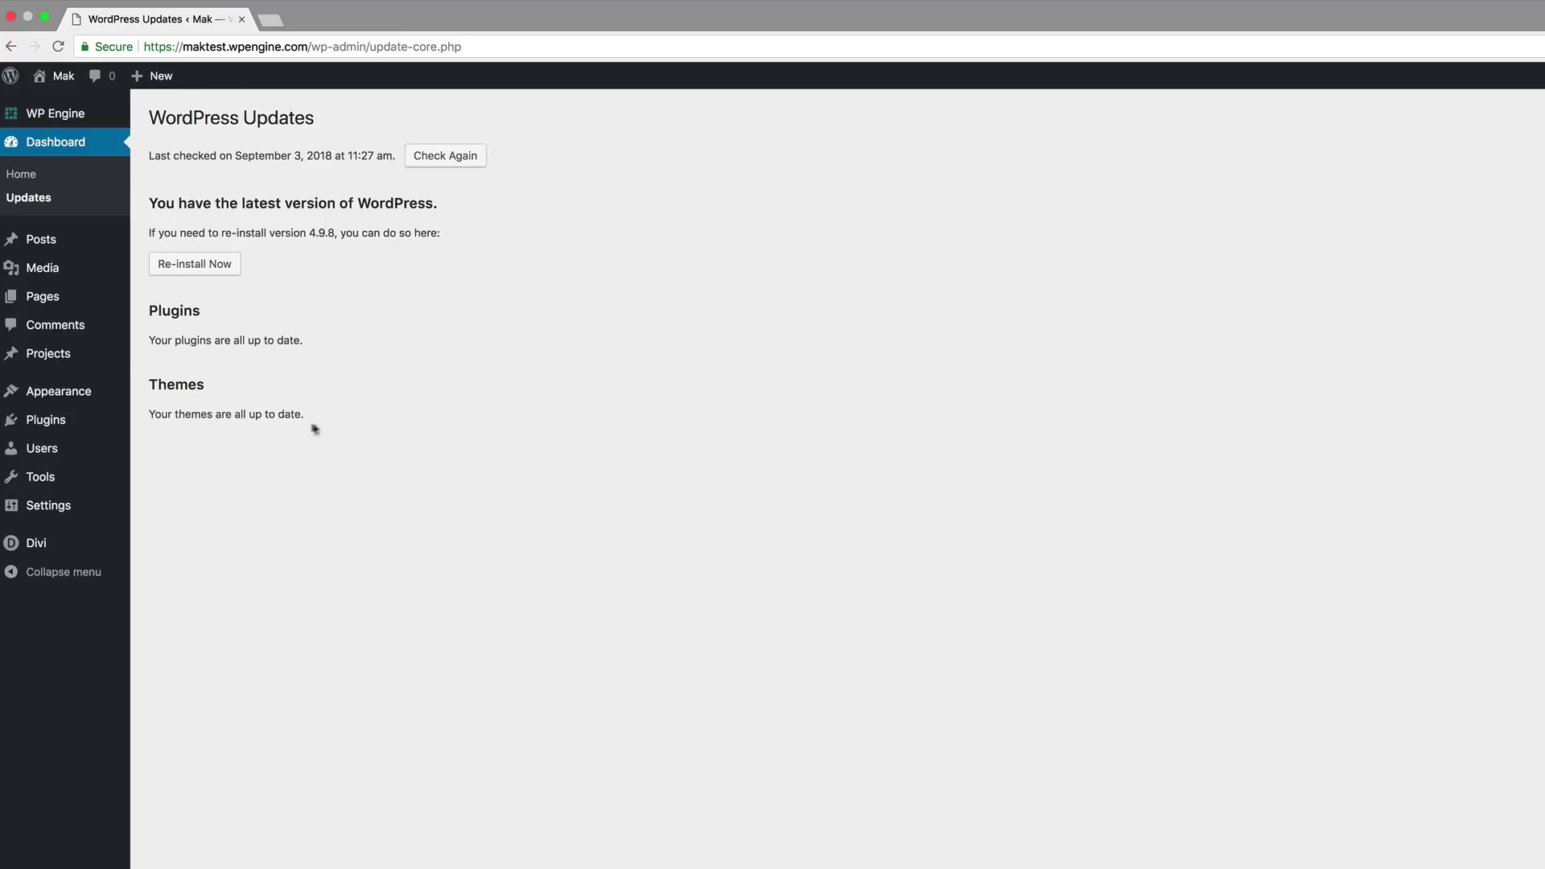
pyautogui.moveTo(317, 418); pyautogui.dragTo(148, 418)
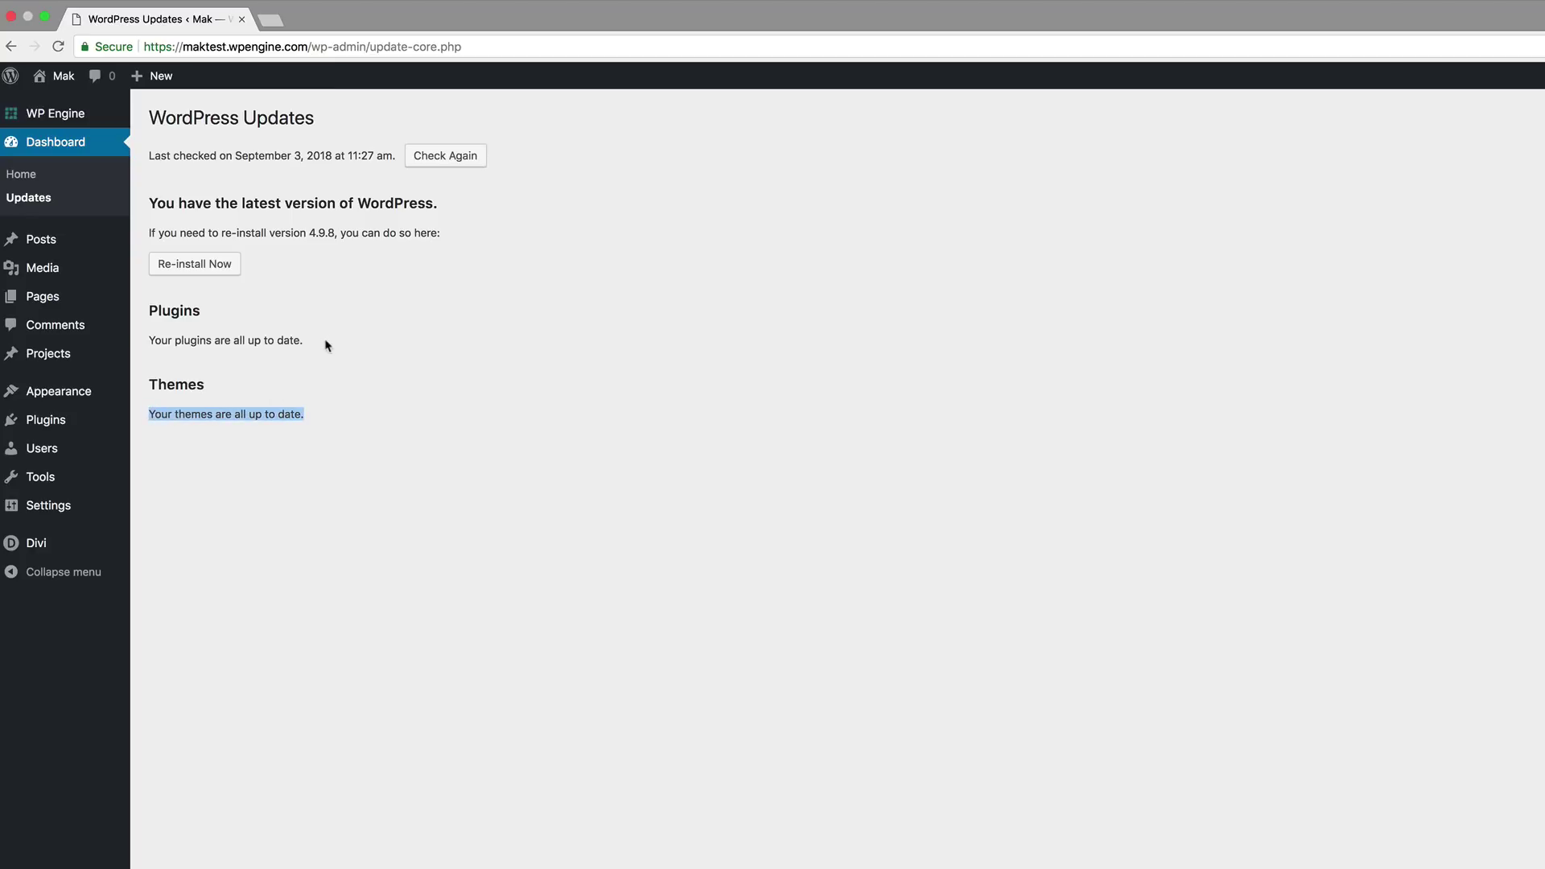
pyautogui.moveTo(304, 341); pyautogui.dragTo(149, 344)
pyautogui.click(467, 407)
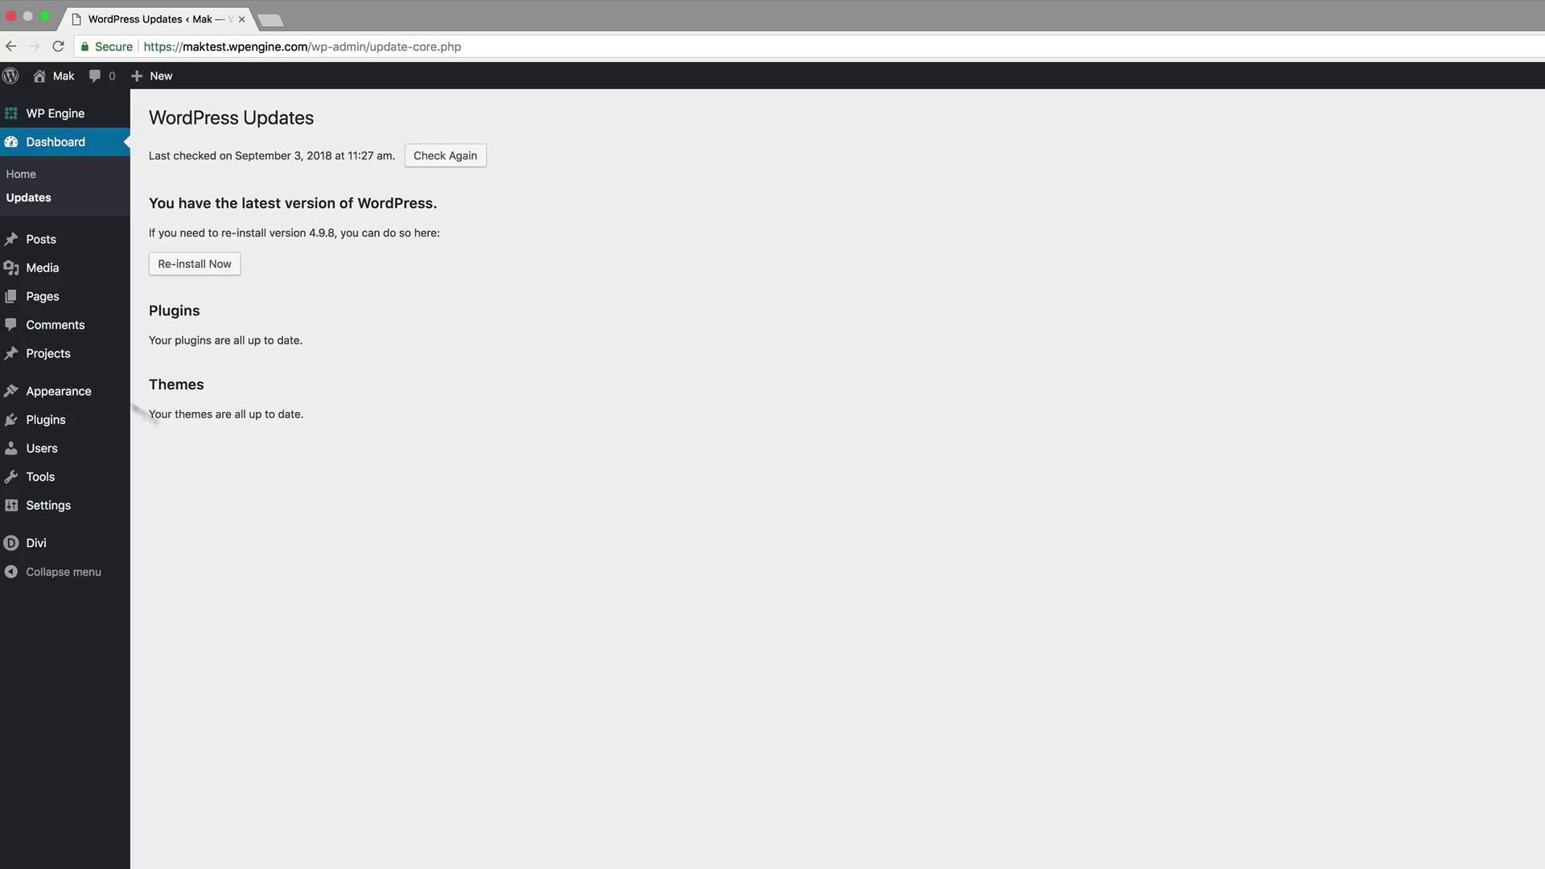
# Add a new page titled 'mak test' and open it blank in the Divi Visual Builder.
pyautogui.moveTo(54, 311)
pyautogui.click(173, 325)
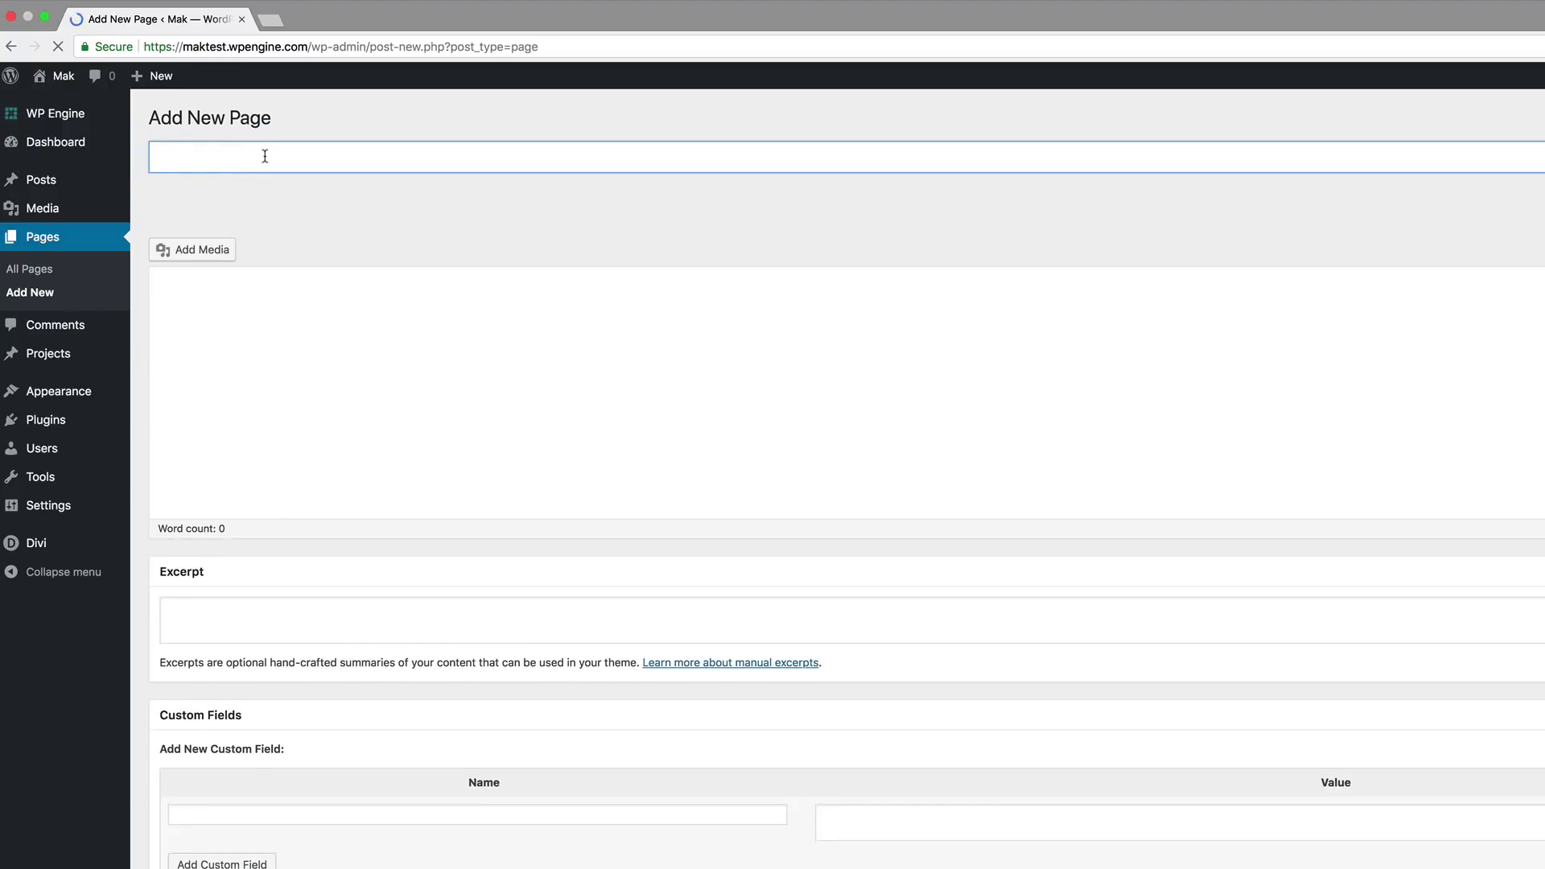
pyautogui.write('mak test')
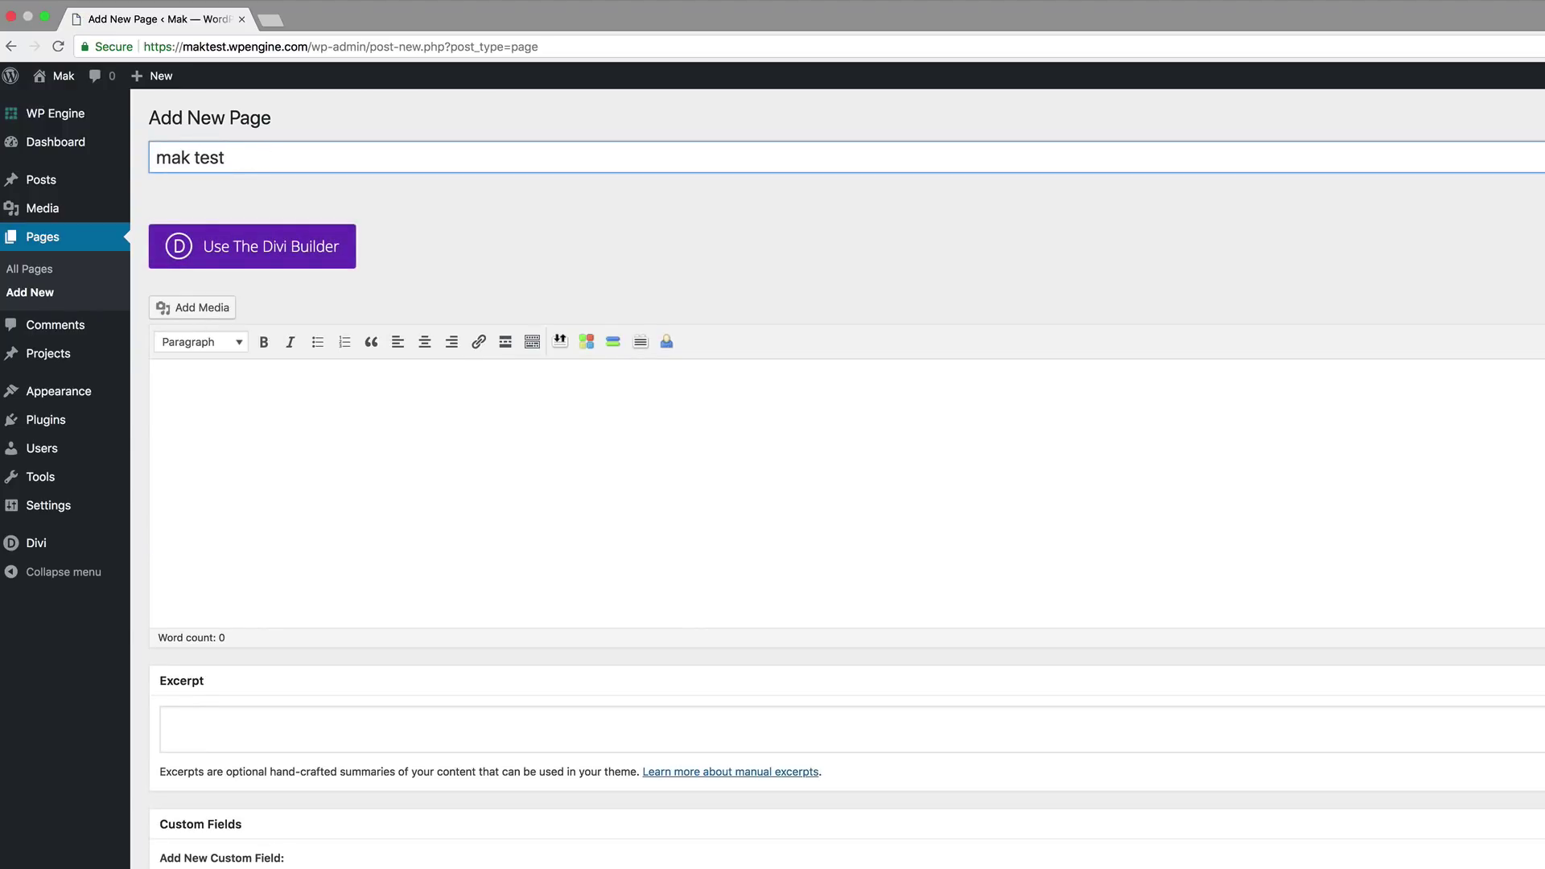
pyautogui.click(245, 247)
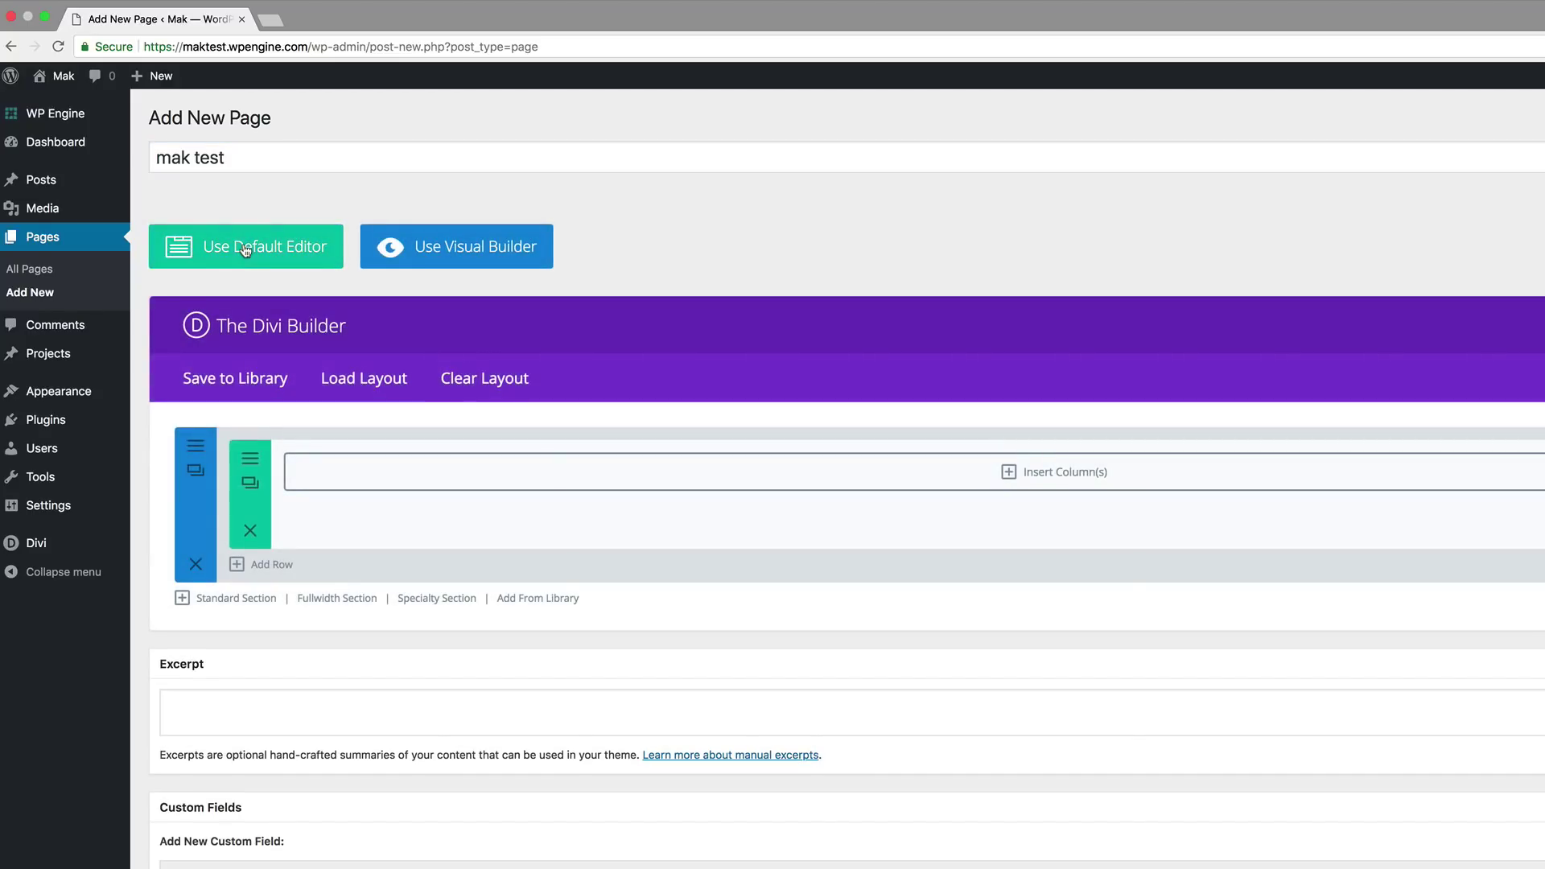
pyautogui.click(451, 252)
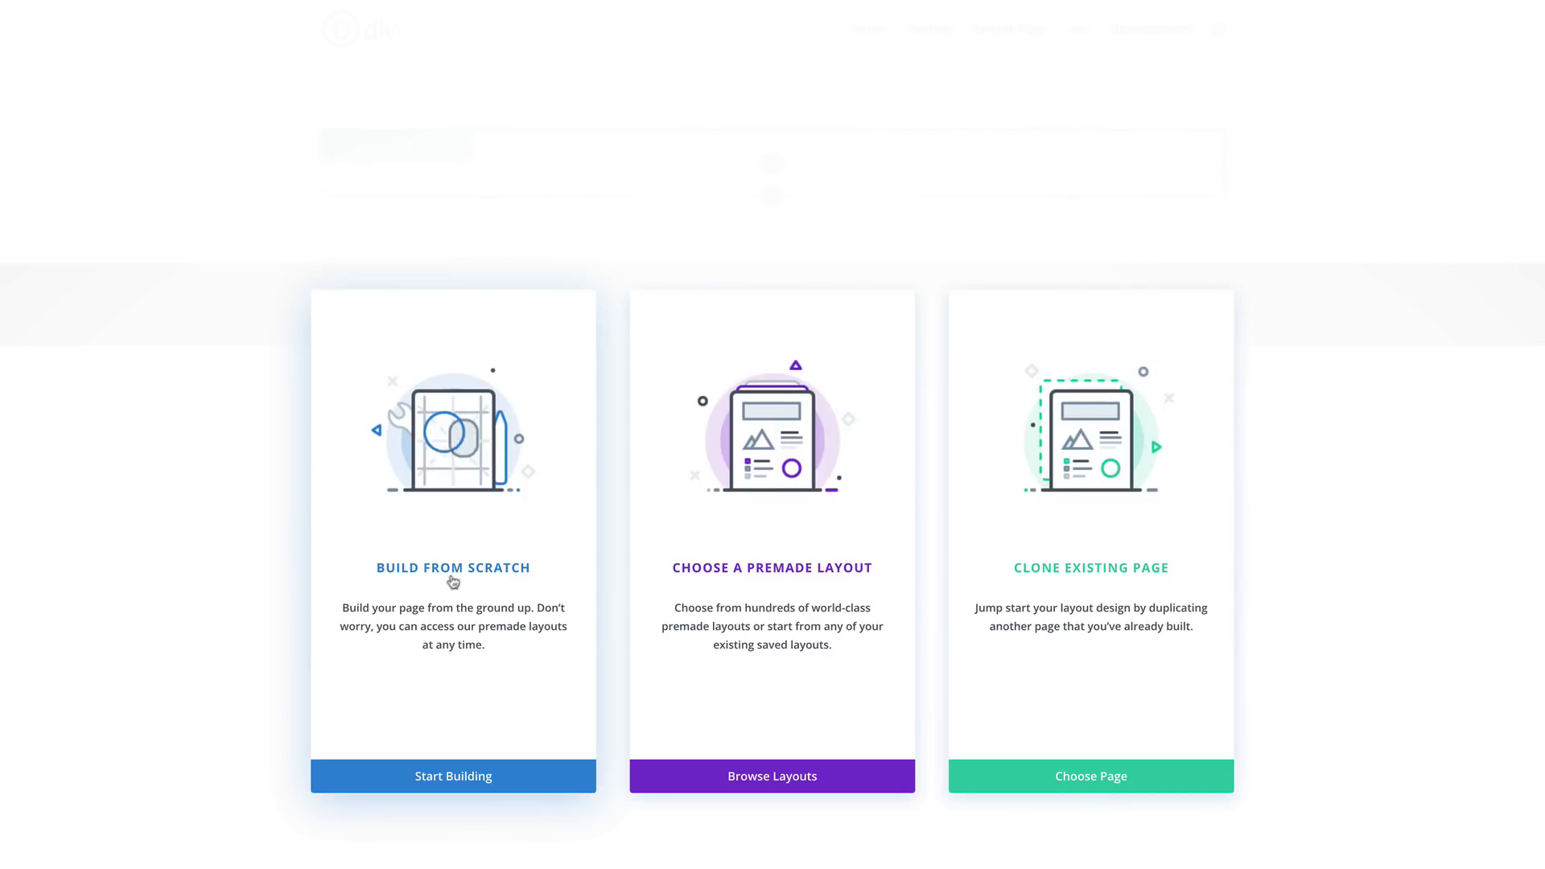
pyautogui.click(468, 573)
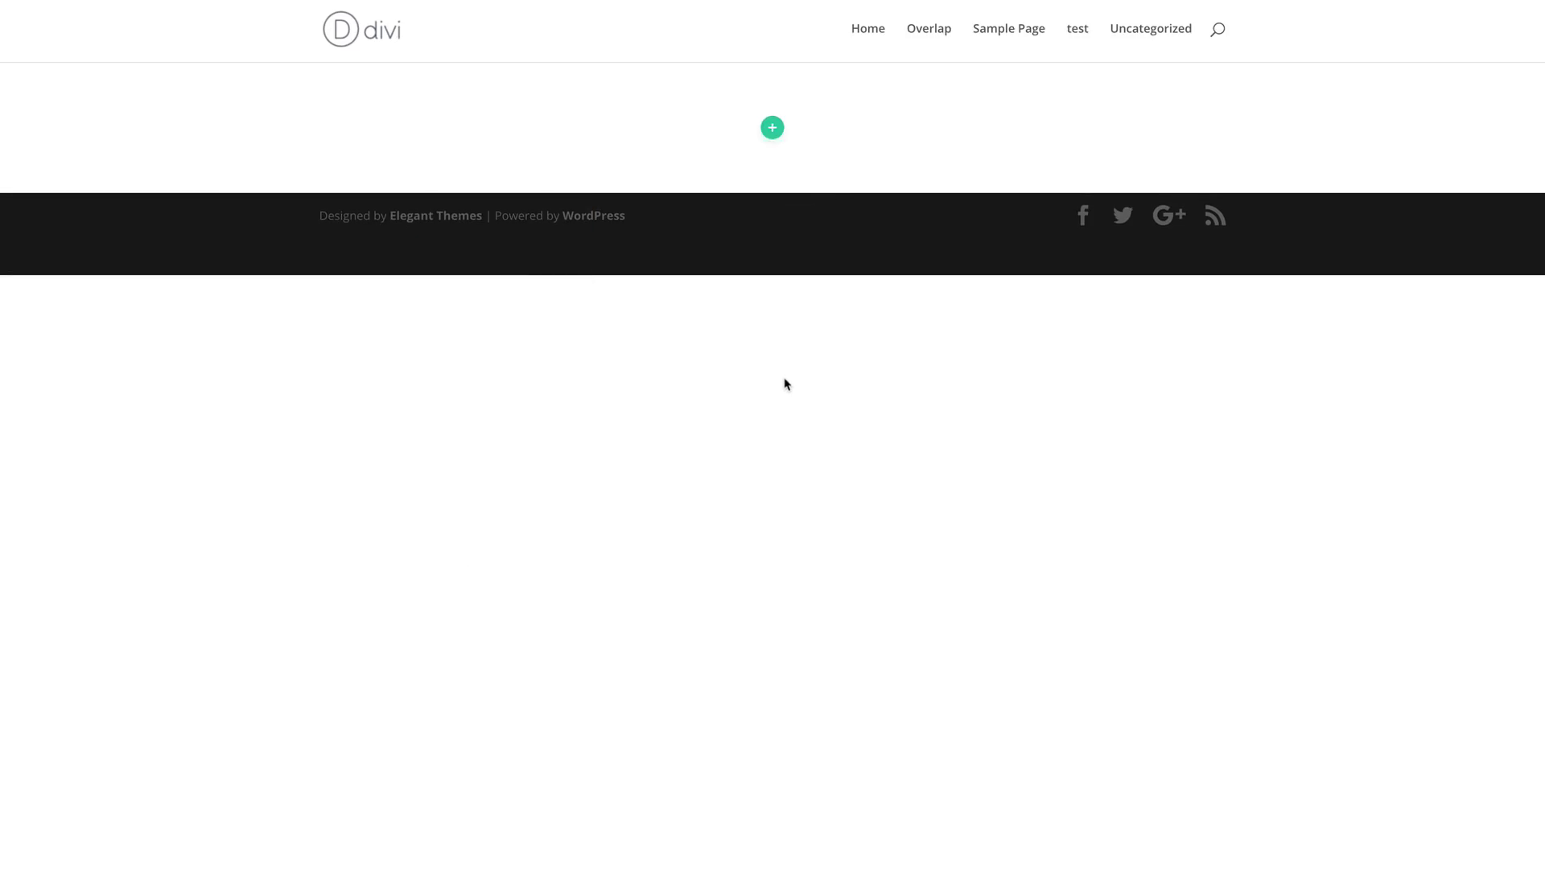
# Insert a regular section holding a row of six equal columns.
pyautogui.moveTo(787, 158)
pyautogui.click(771, 222)
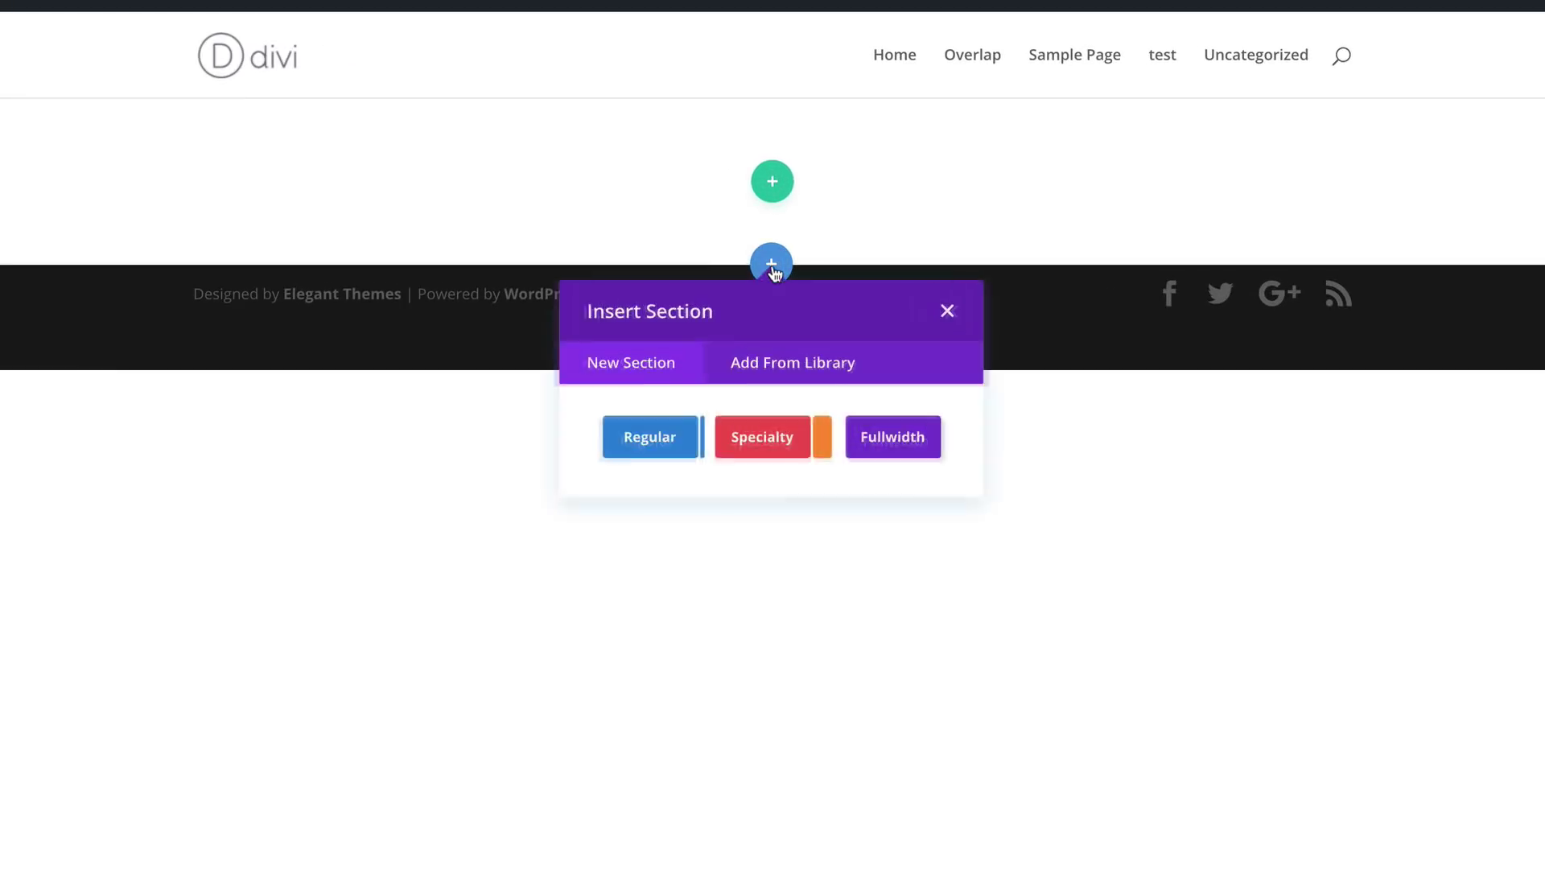
pyautogui.click(665, 446)
pyautogui.scroll(-2, 856, 493)
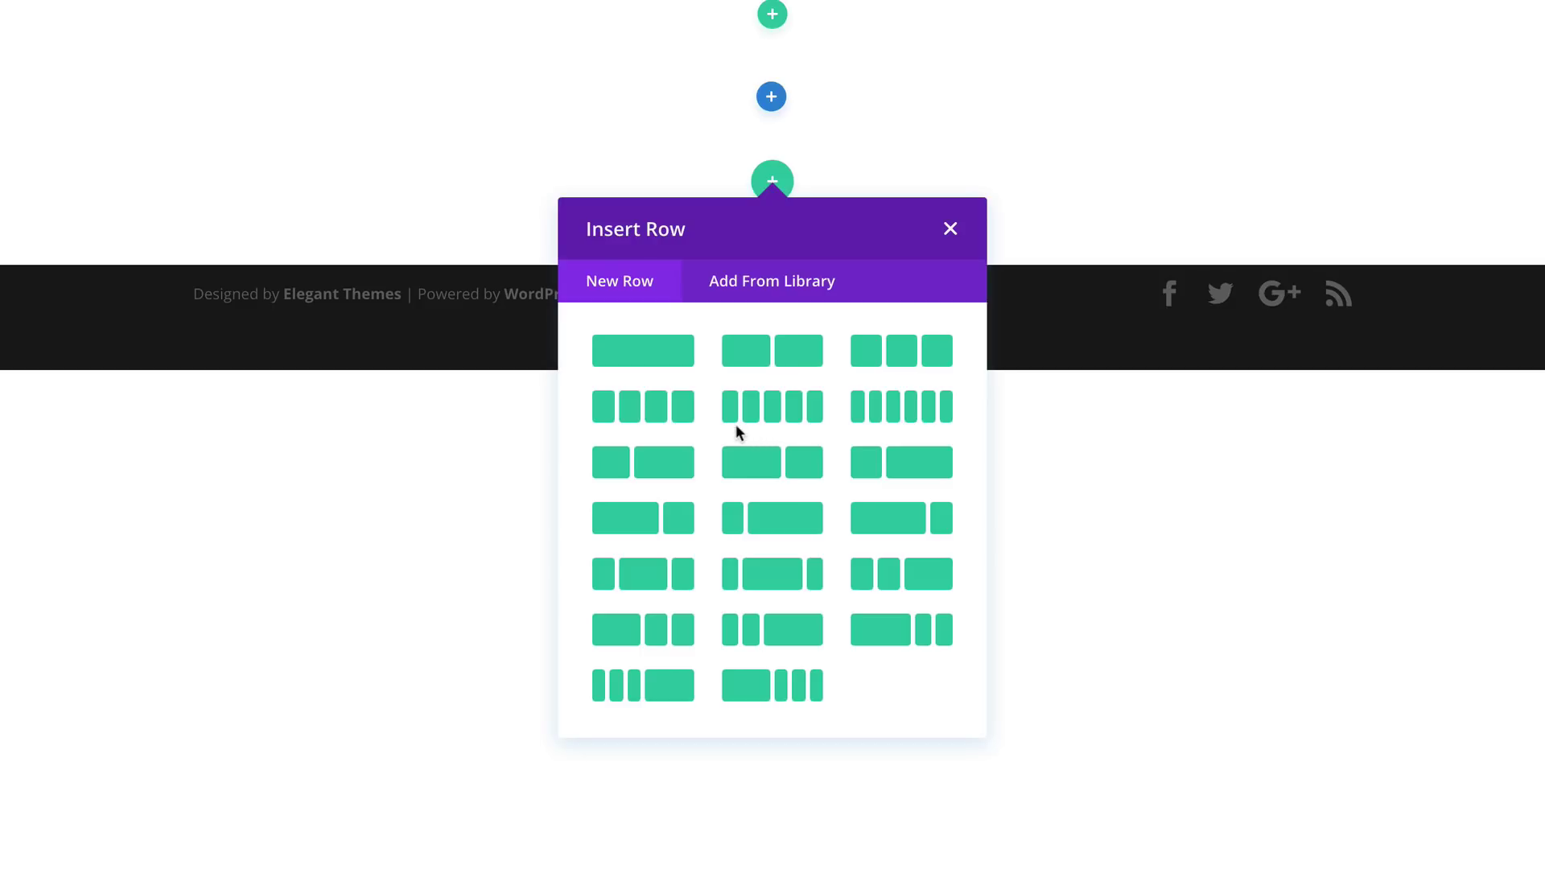
pyautogui.click(931, 417)
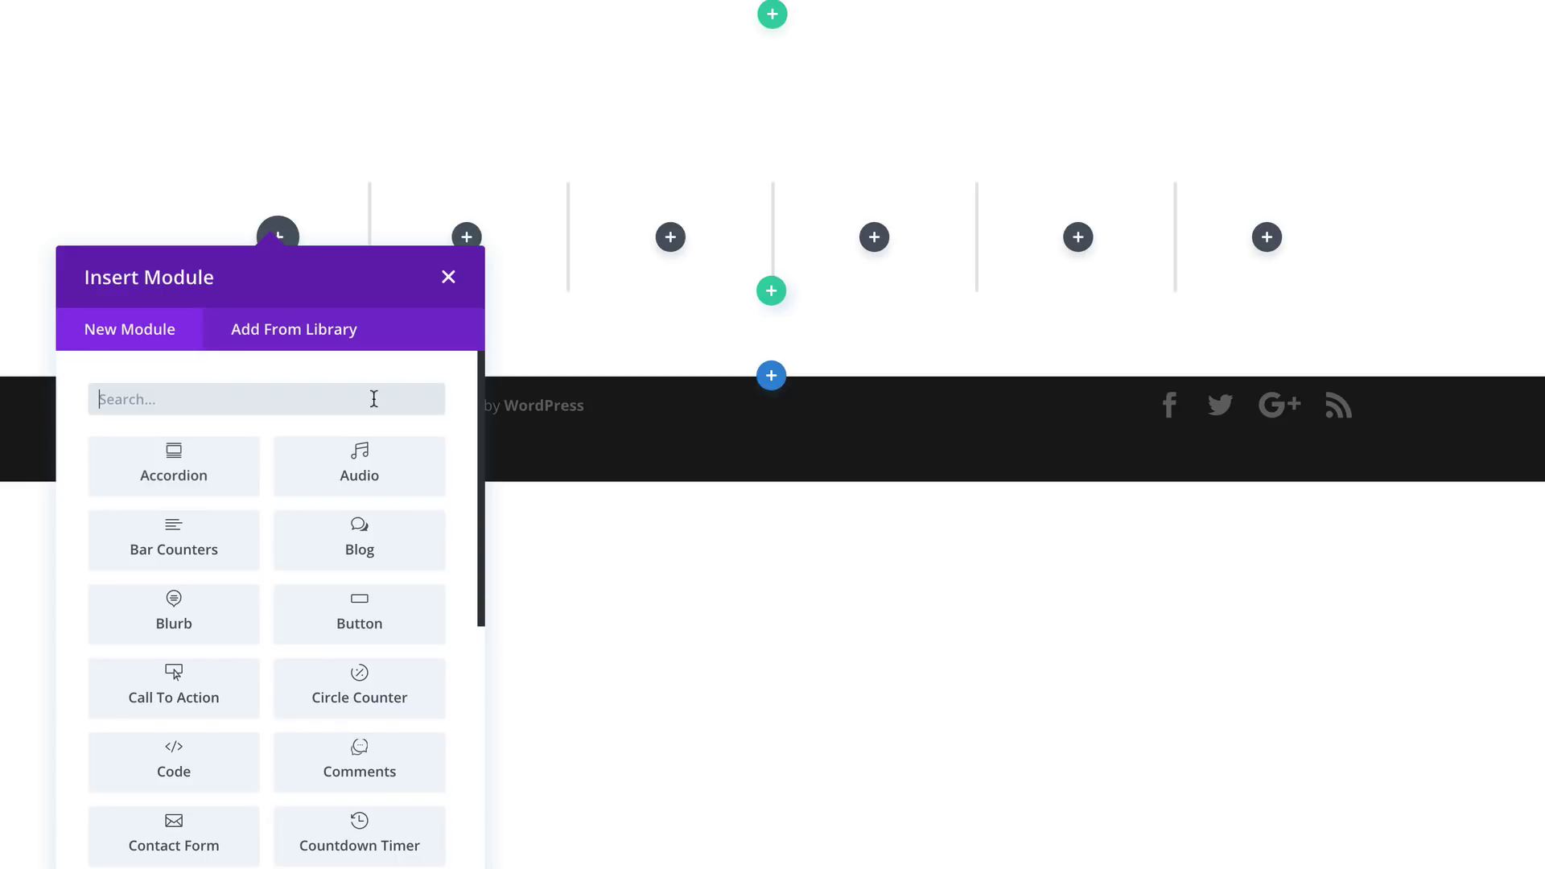
# Add an Image module to the first column using the LOUDNICK logo from the Media Library.
pyautogui.write('image')
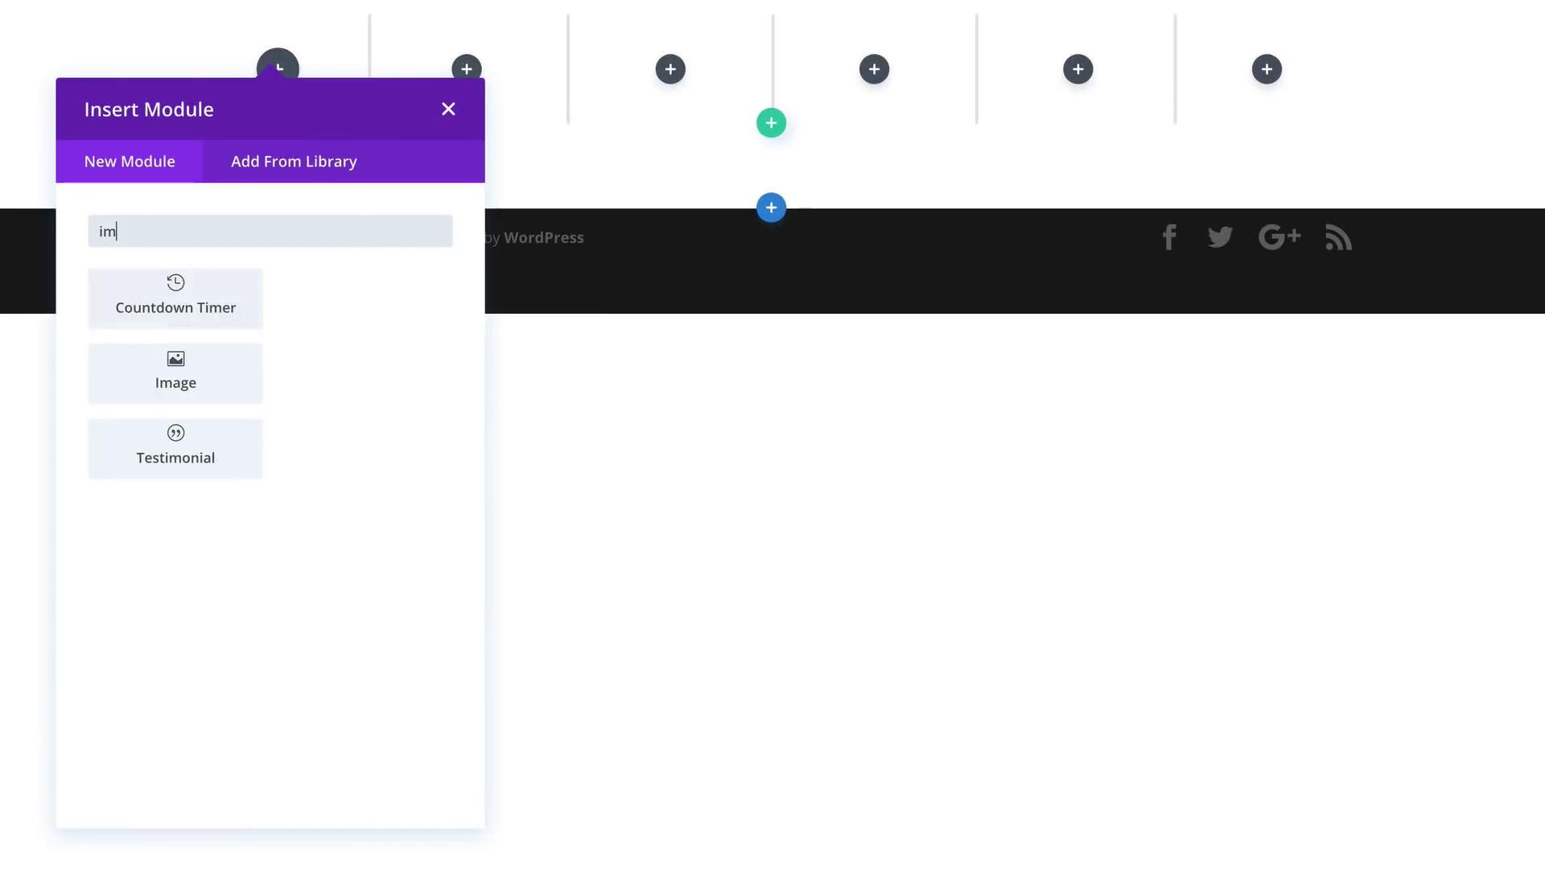
pyautogui.click(210, 310)
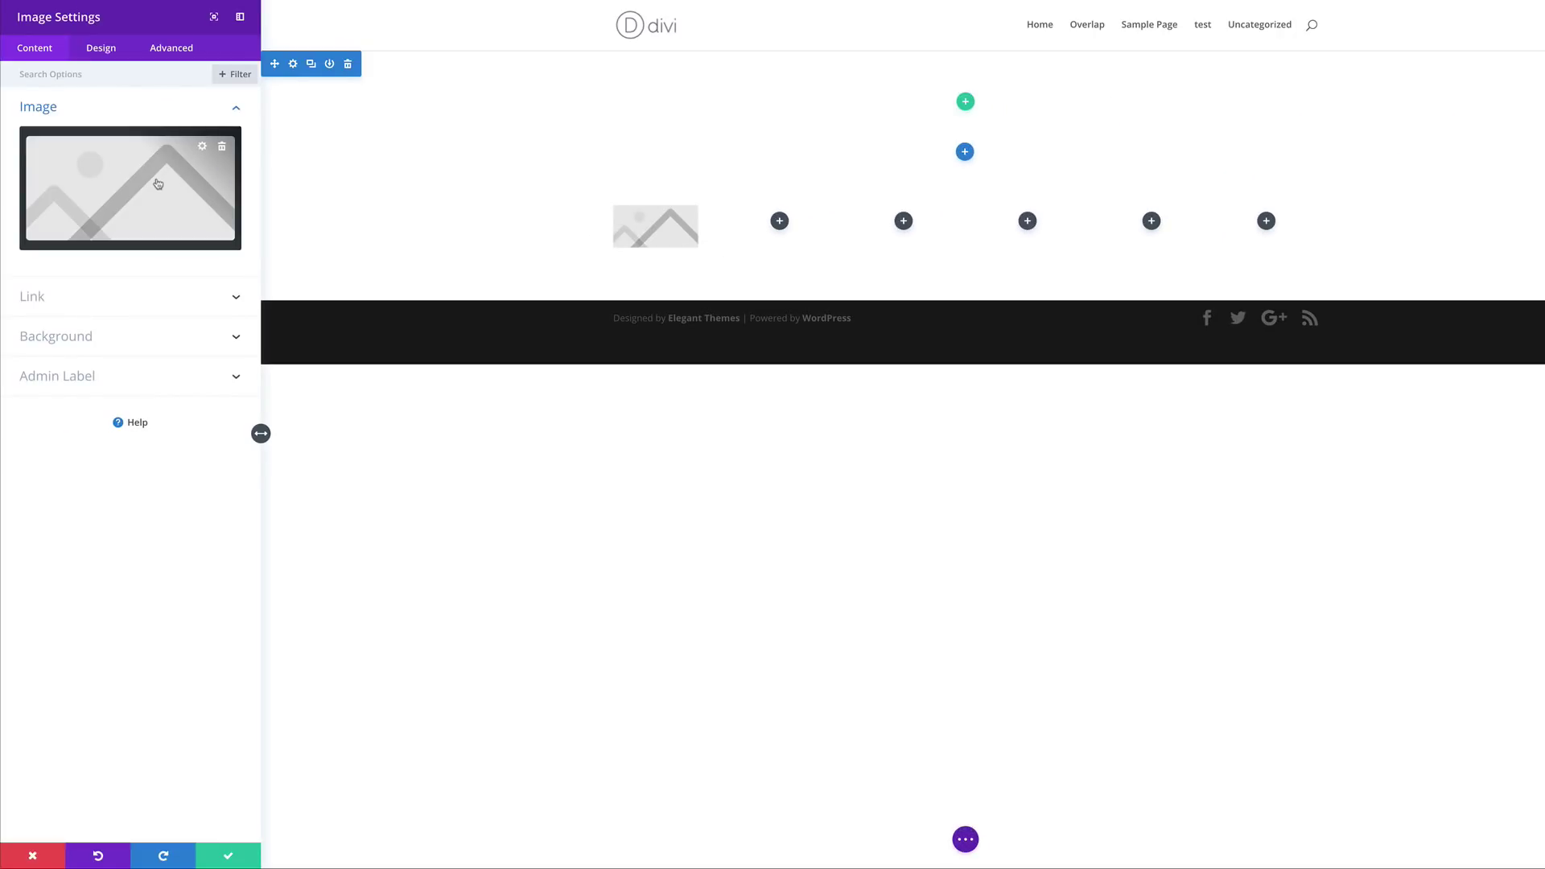
pyautogui.click(158, 185)
pyautogui.click(259, 42)
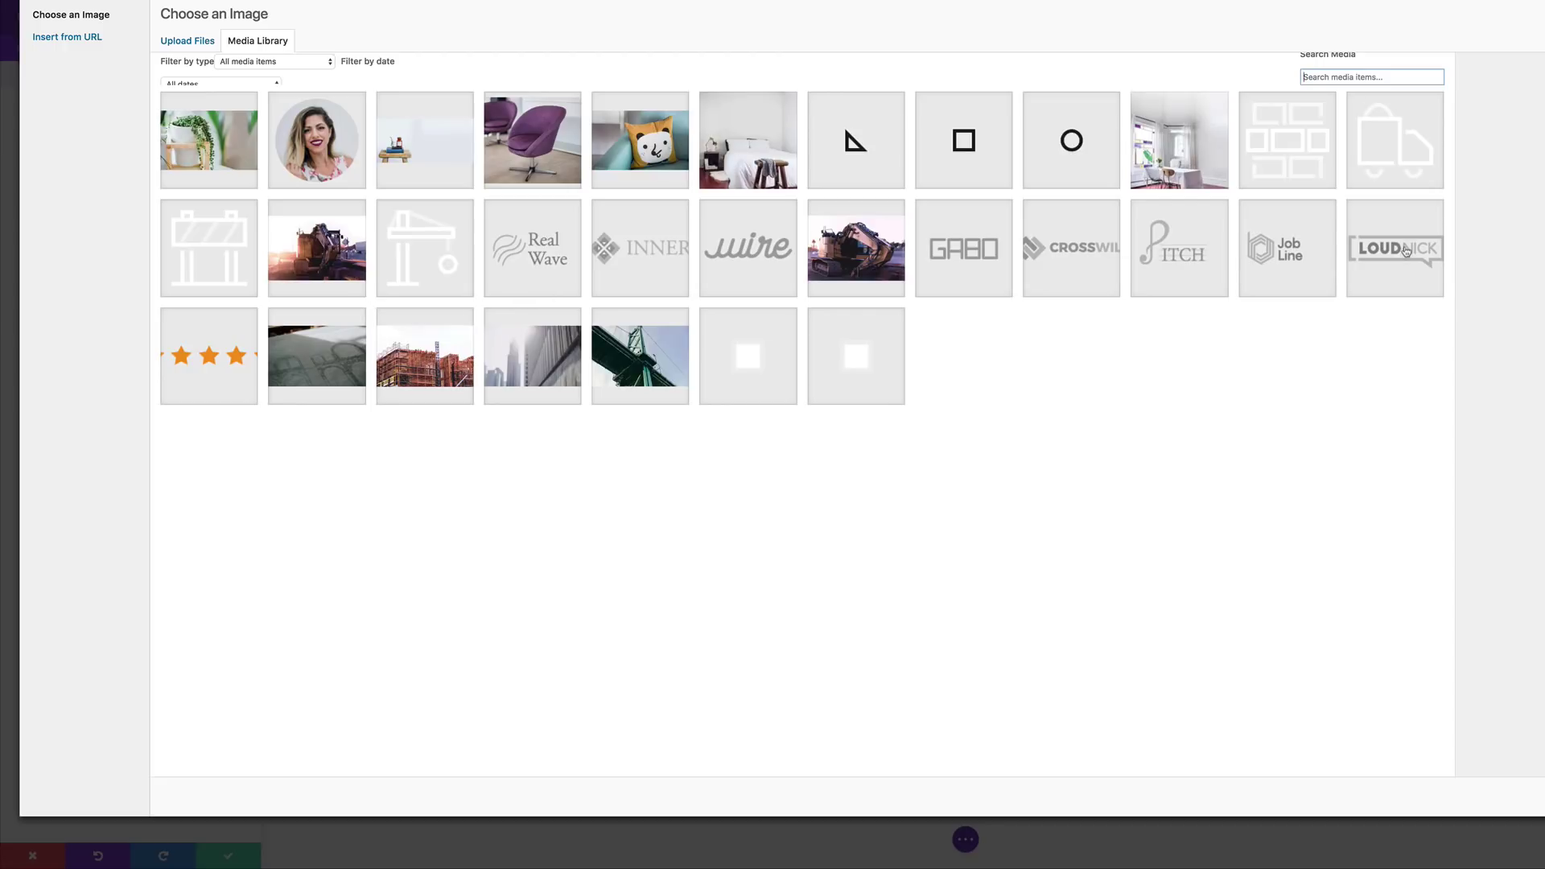
pyautogui.click(1407, 251)
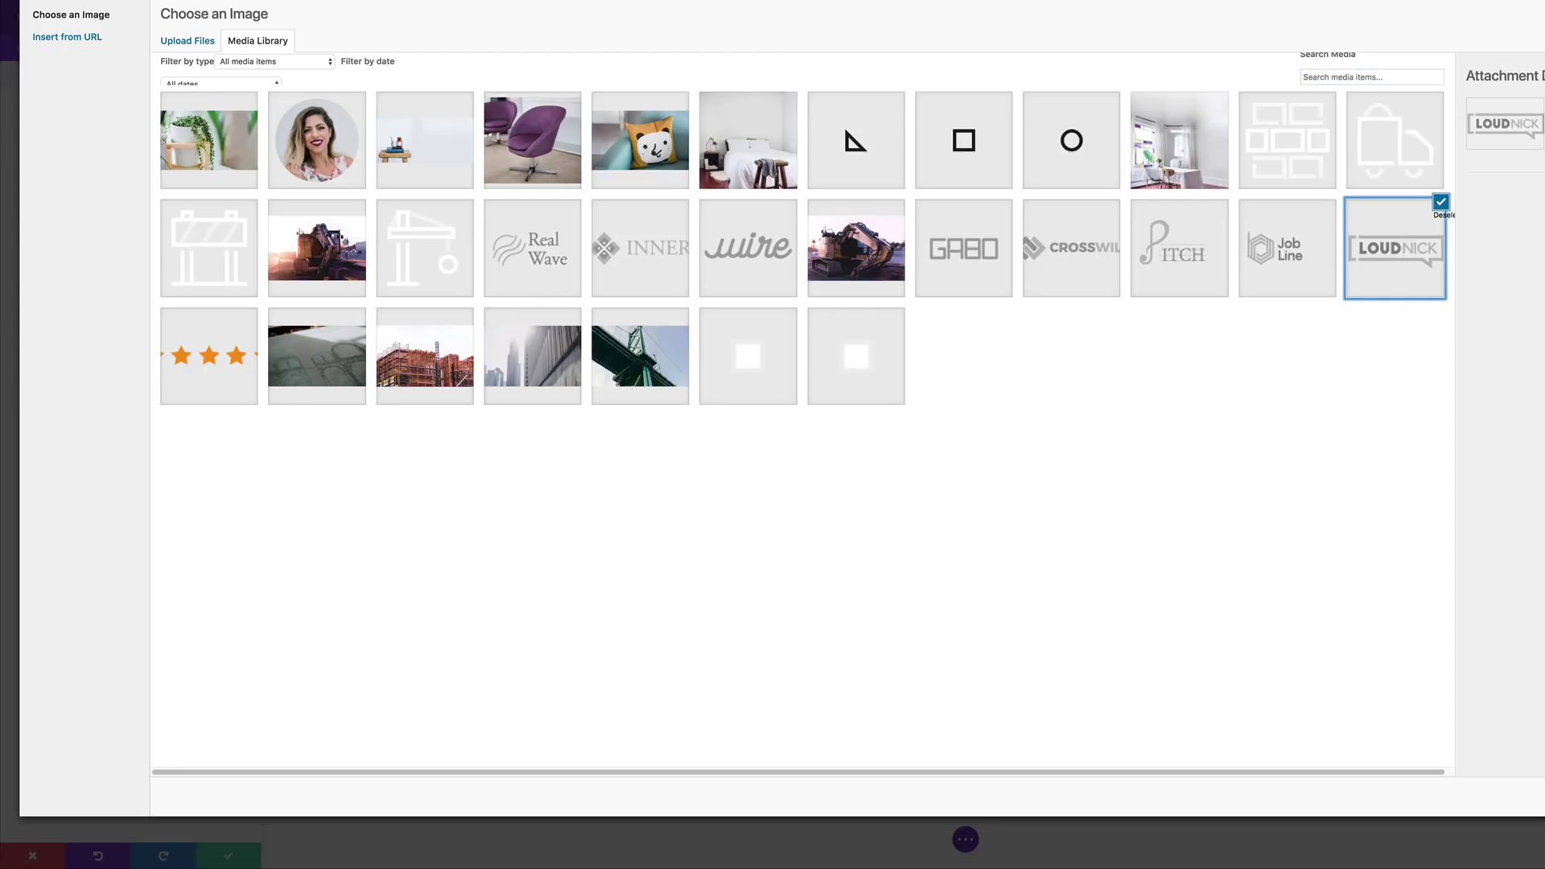
pyautogui.click(1537, 796)
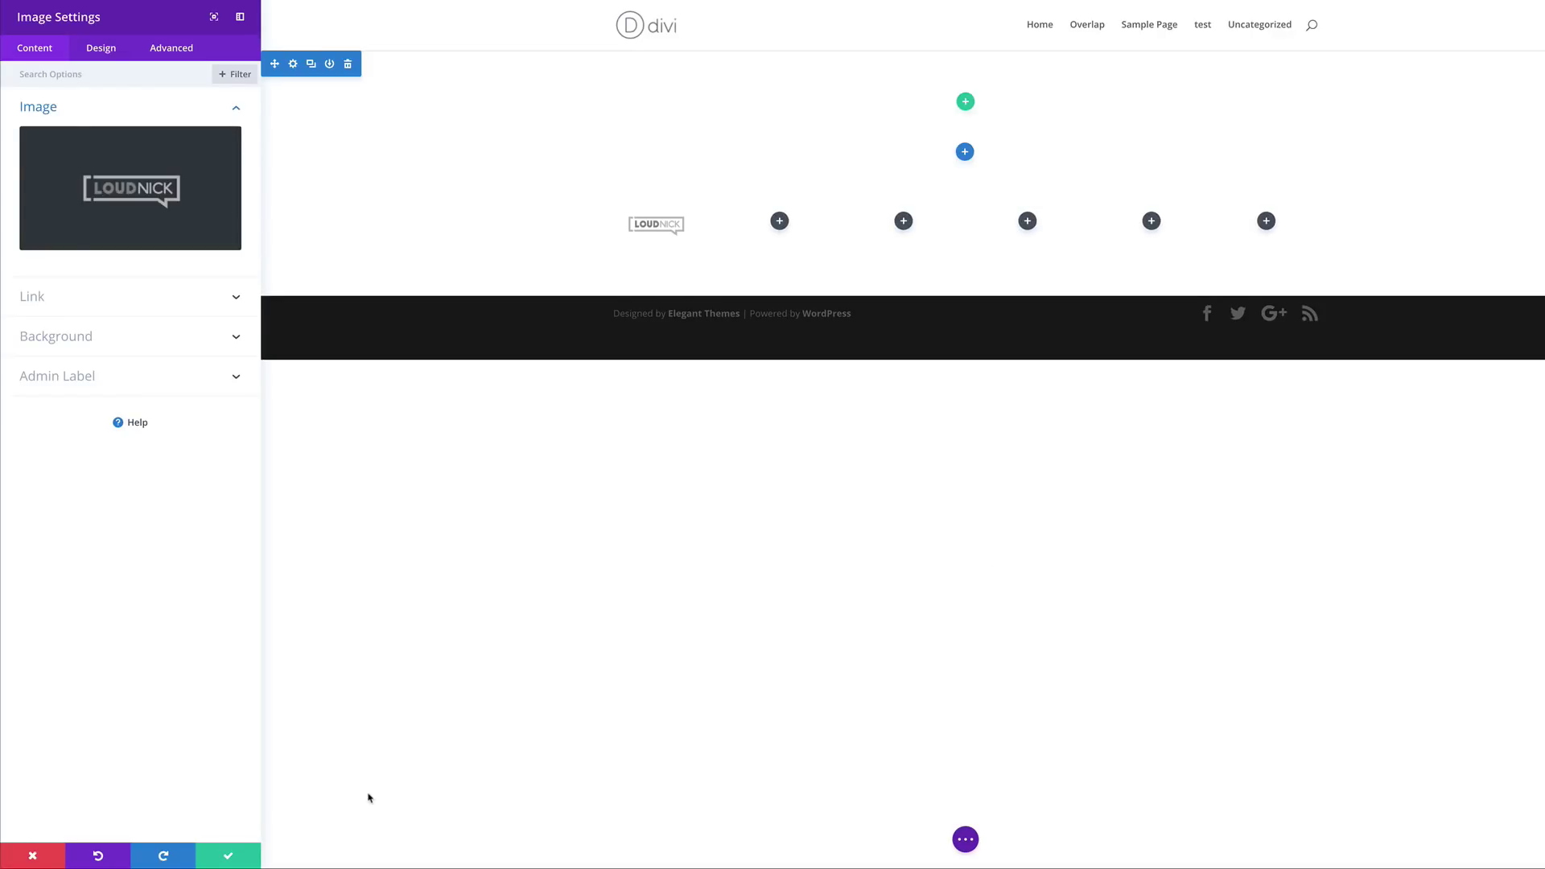
pyautogui.click(228, 855)
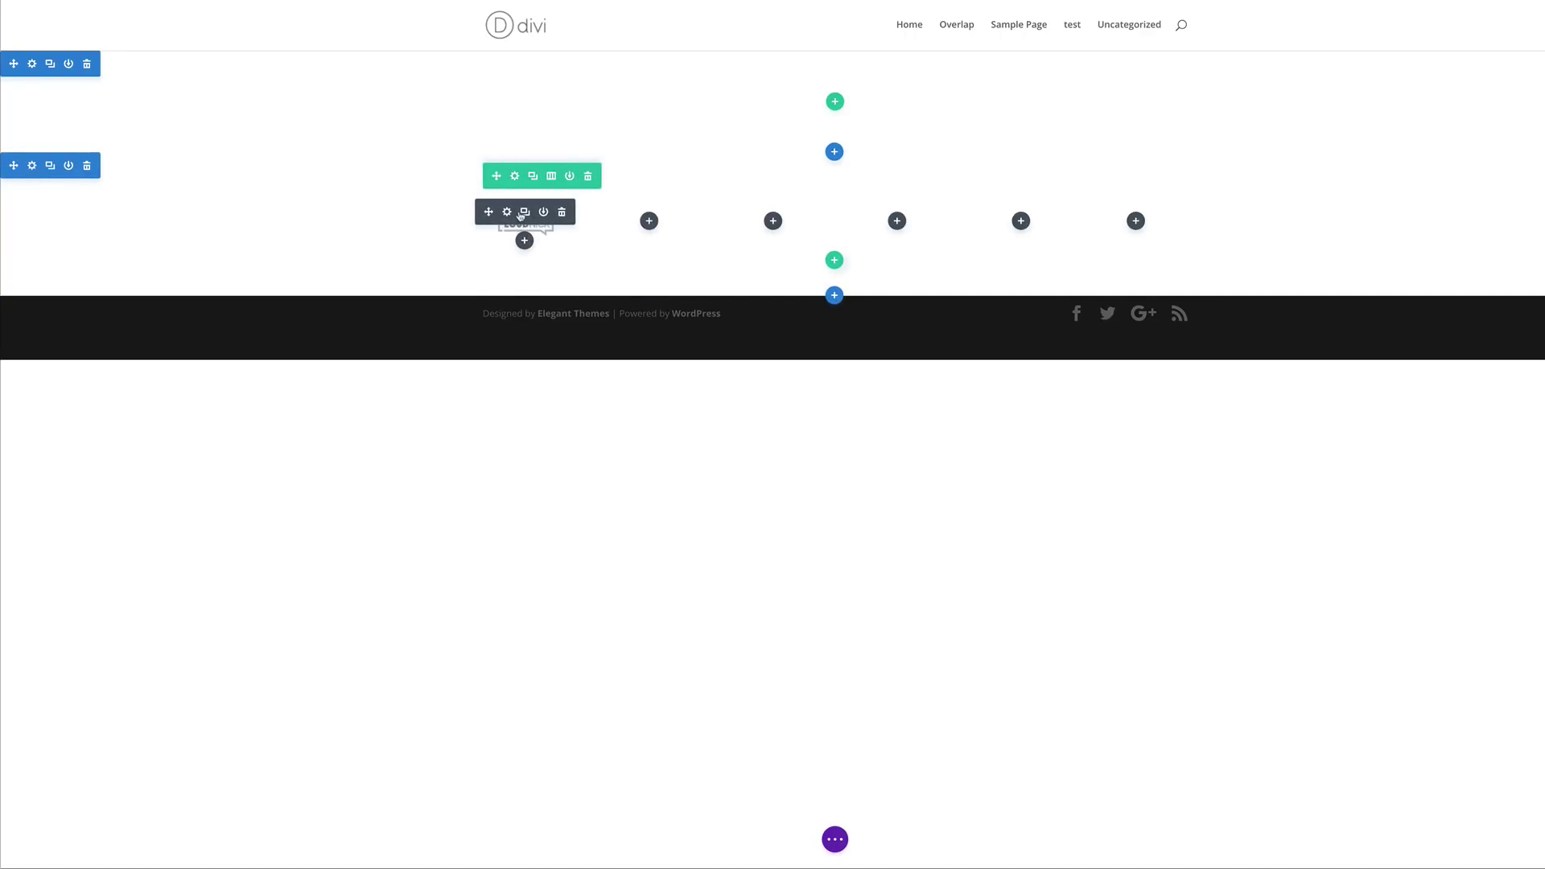
# Duplicate the LOUDNICK logo module into columns two to six and delete the extra copy.
pyautogui.click(524, 212)
pyautogui.click(525, 212)
pyautogui.click(525, 212)
pyautogui.click(525, 212)
pyautogui.click(525, 212)
pyautogui.click(525, 211)
pyautogui.moveTo(610, 251); pyautogui.dragTo(667, 220)
pyautogui.moveTo(489, 269); pyautogui.dragTo(771, 222)
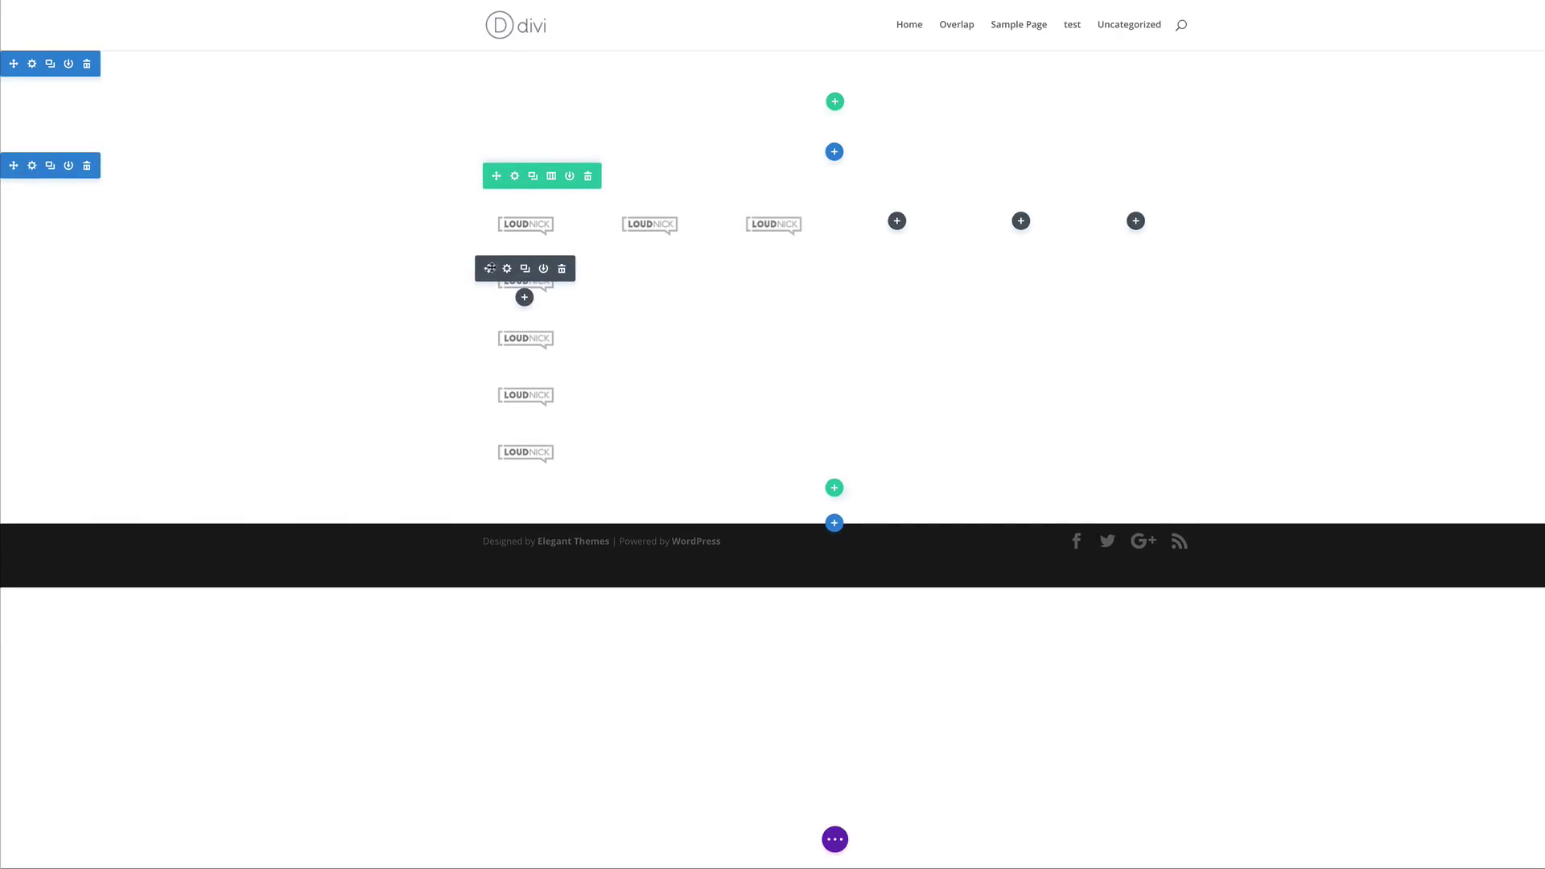
pyautogui.moveTo(499, 268); pyautogui.dragTo(889, 223)
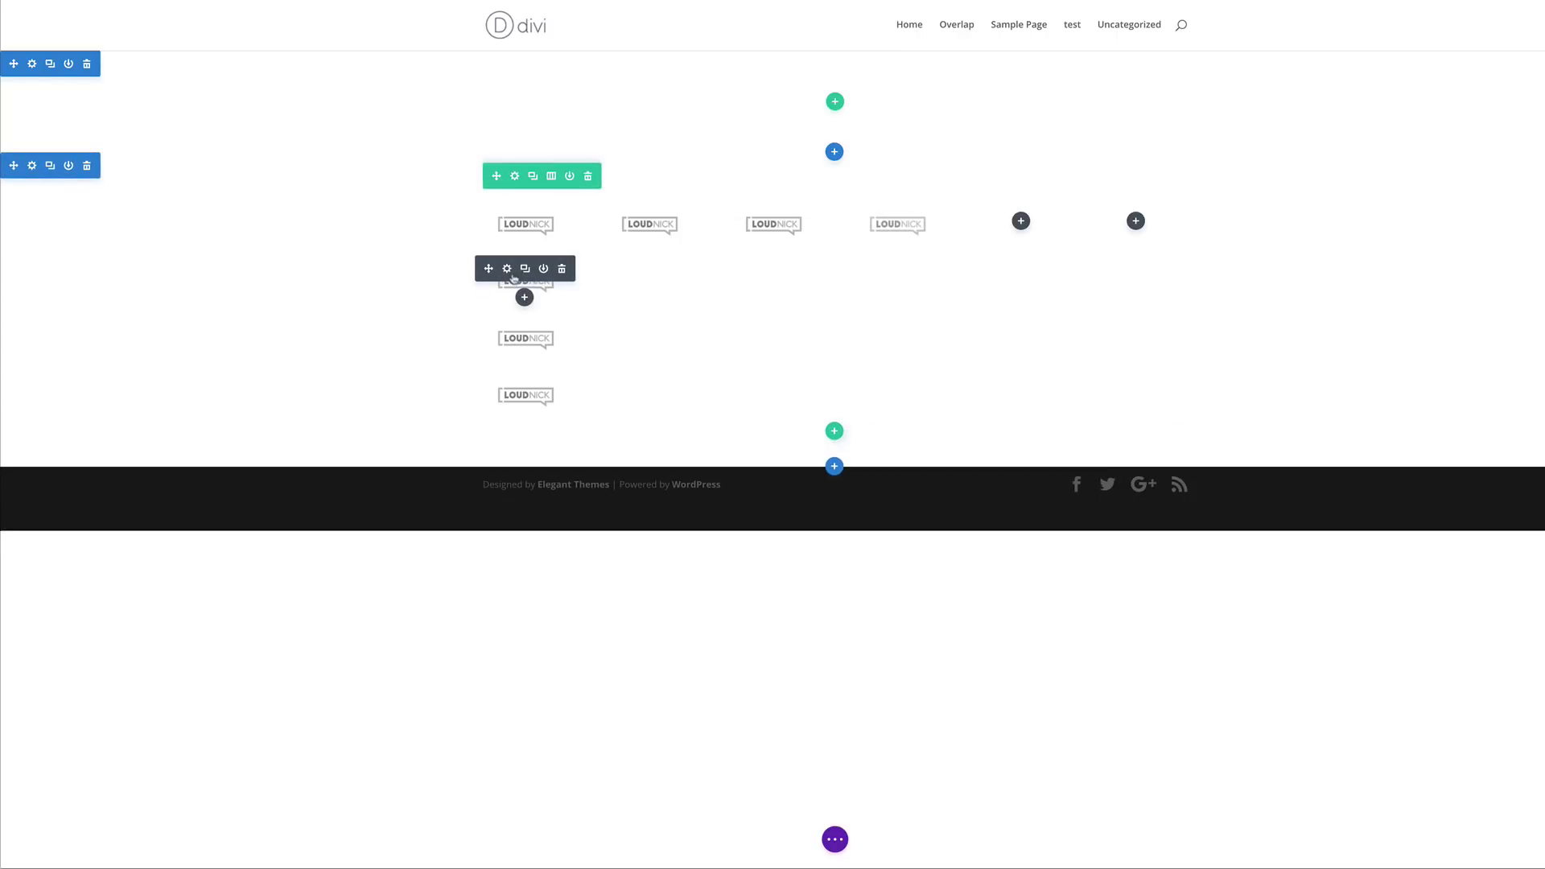
pyautogui.moveTo(489, 269); pyautogui.dragTo(1020, 229)
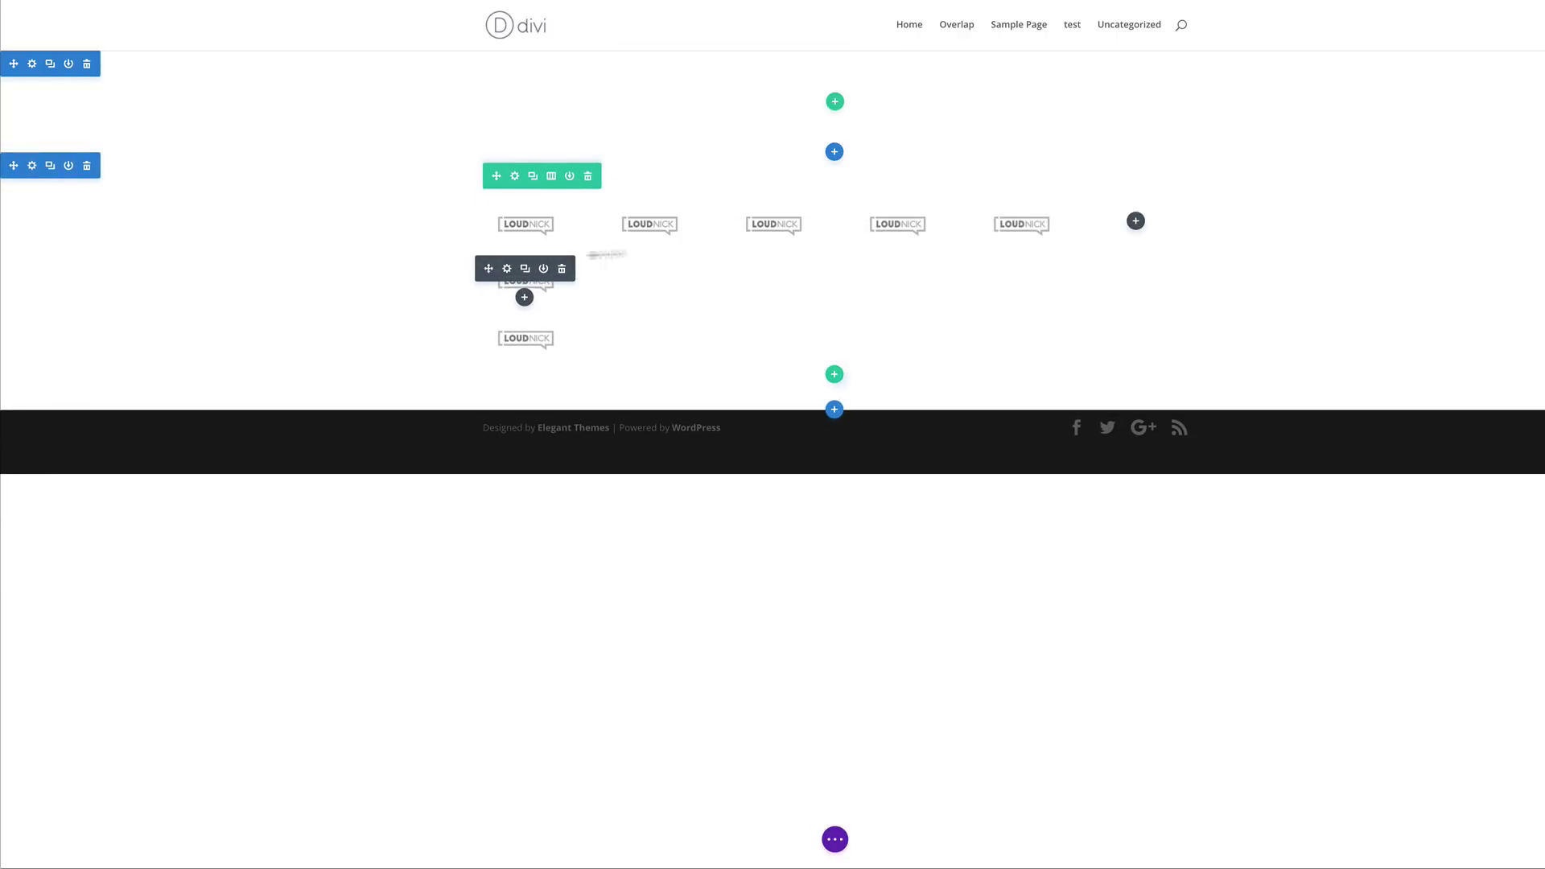
pyautogui.moveTo(718, 249); pyautogui.dragTo(1130, 222)
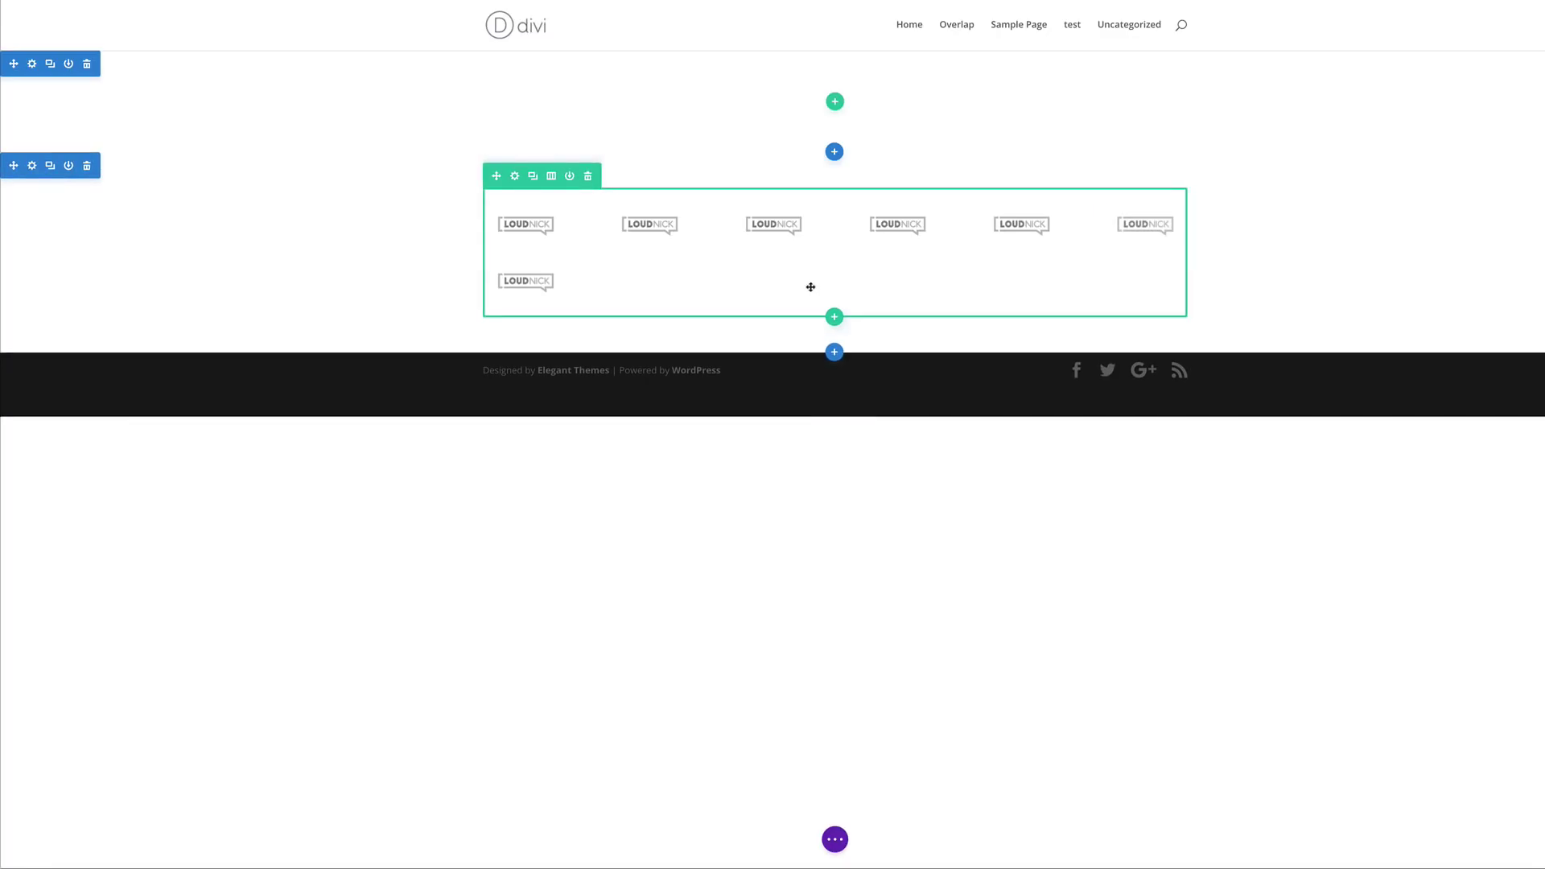
pyautogui.click(566, 266)
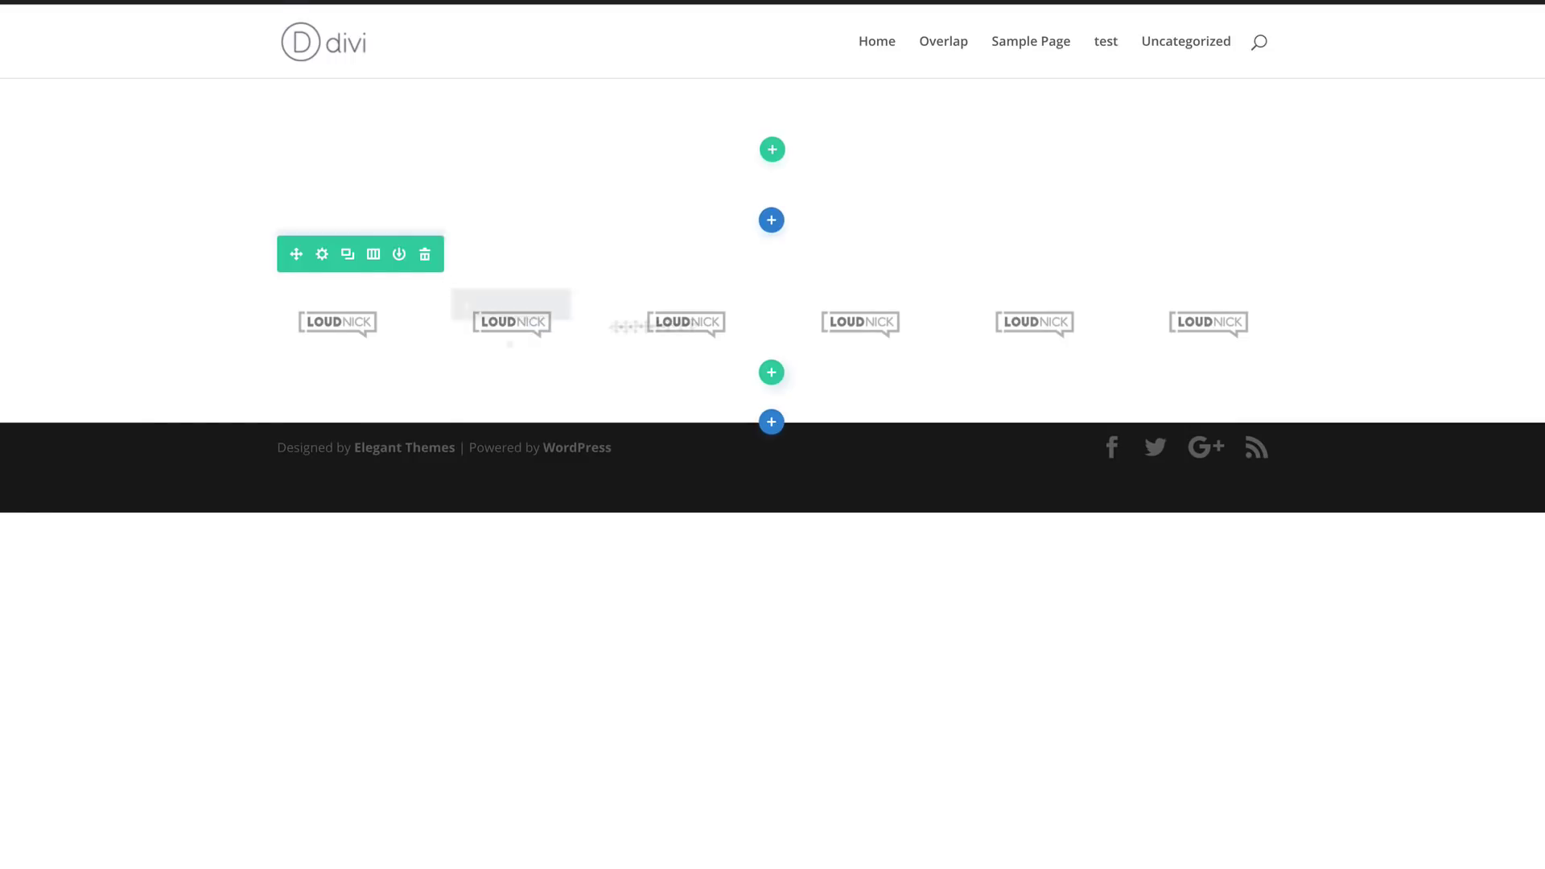
# Replace the second column's logo with the Real Wave logo.
pyautogui.click(486, 305)
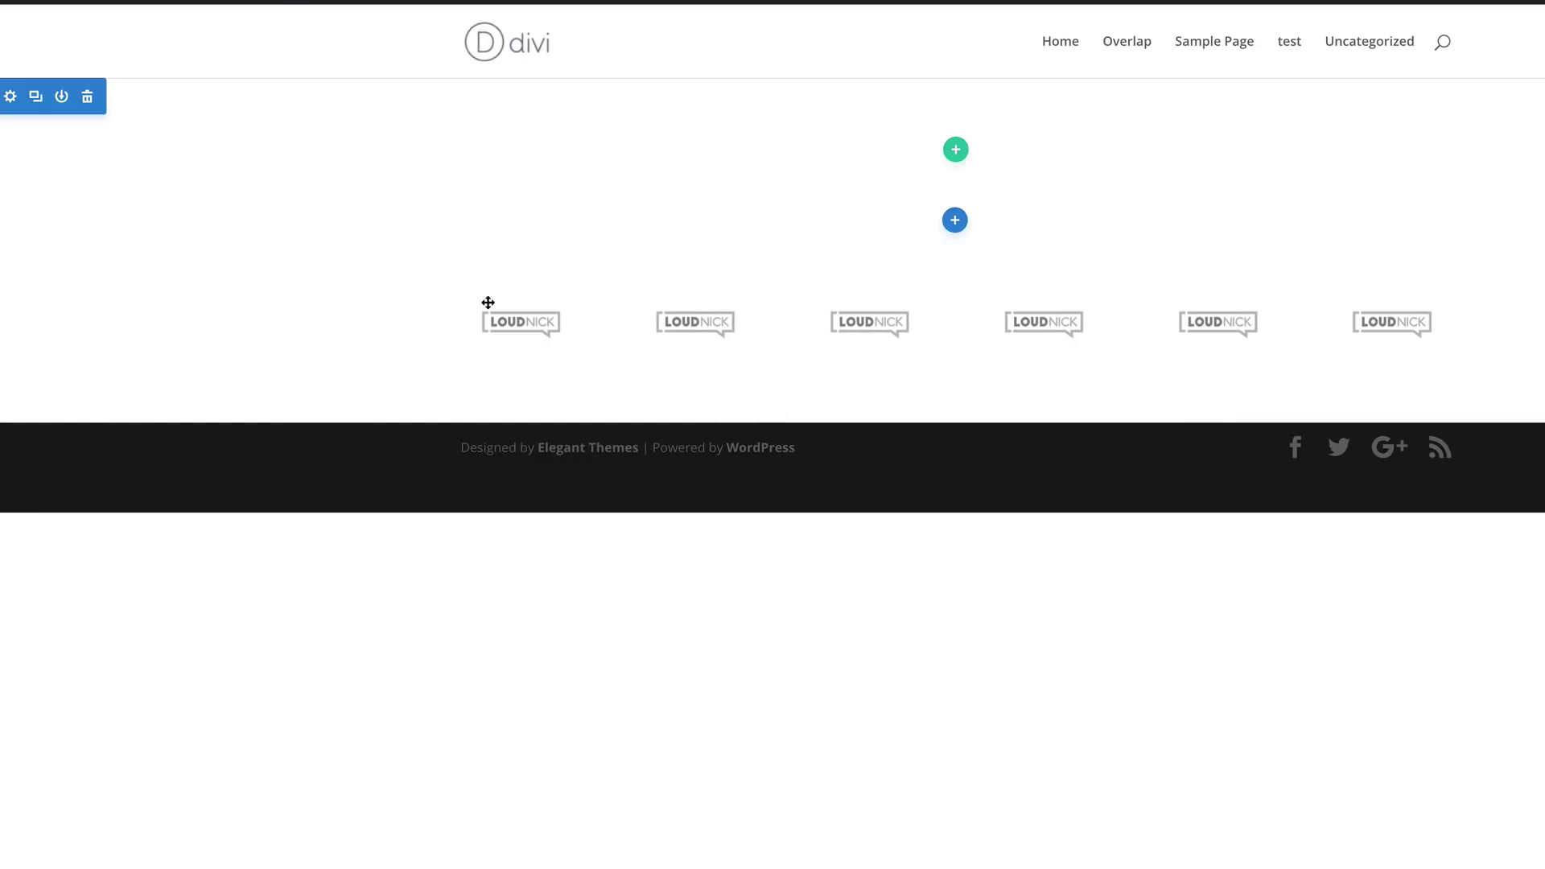
pyautogui.click(201, 145)
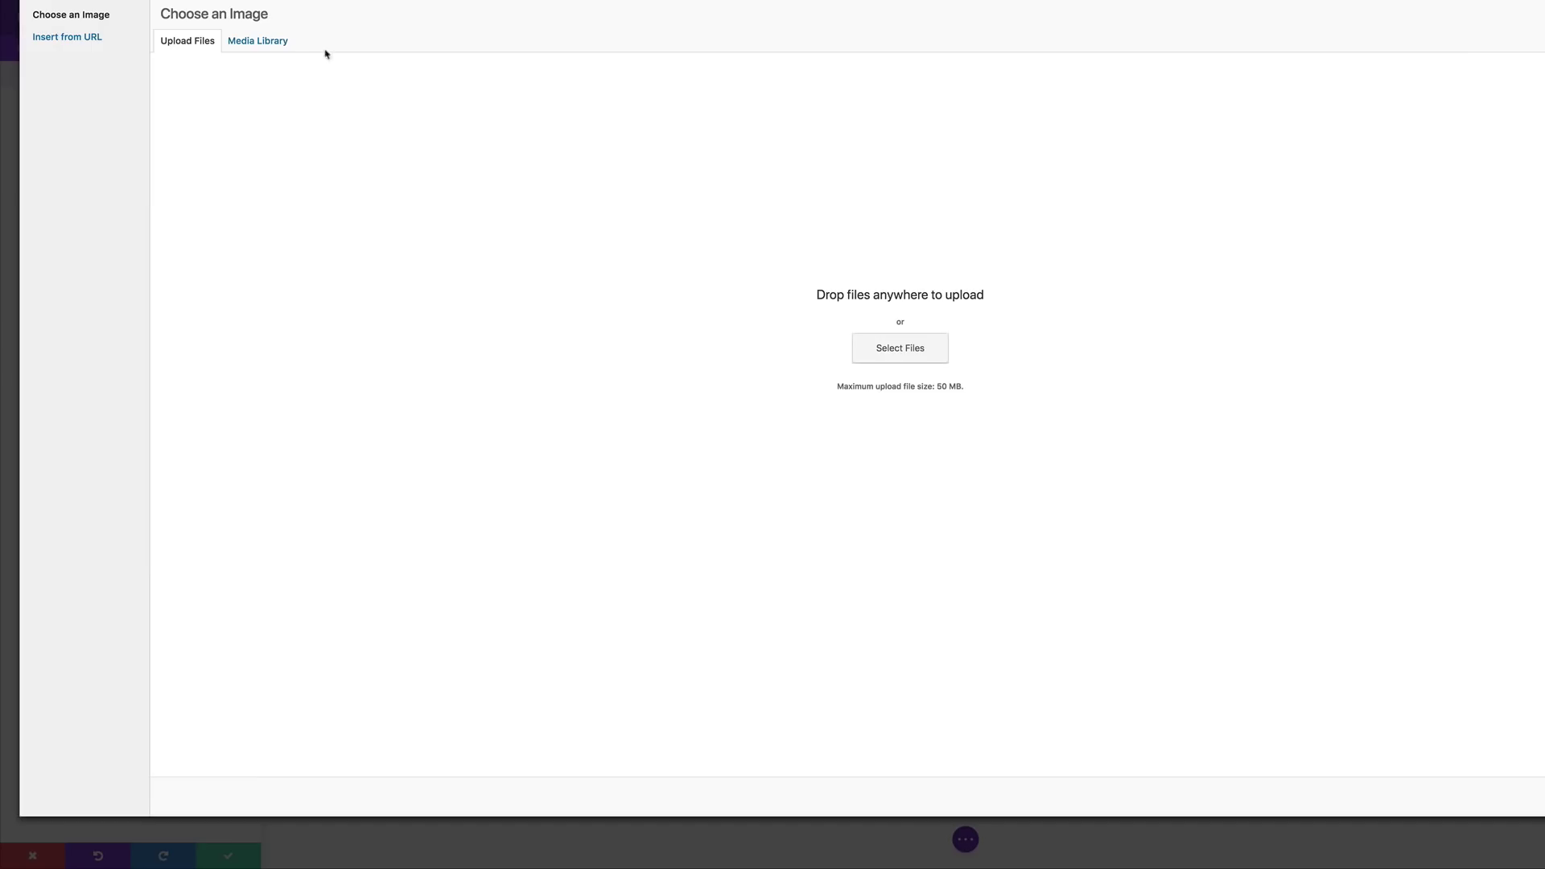
pyautogui.click(281, 46)
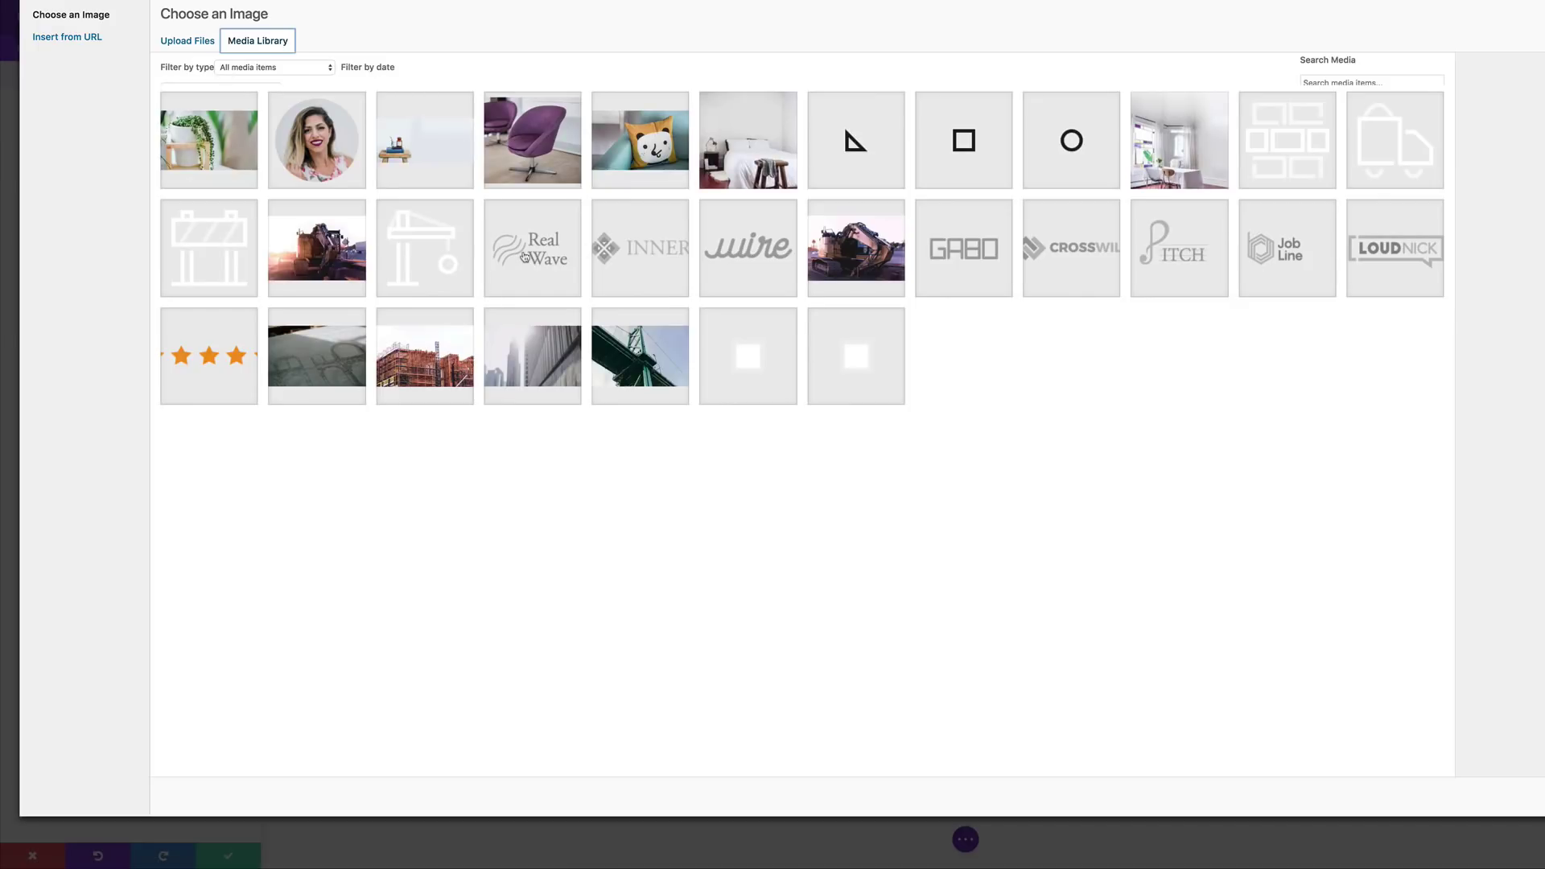
pyautogui.click(524, 257)
pyautogui.click(1476, 794)
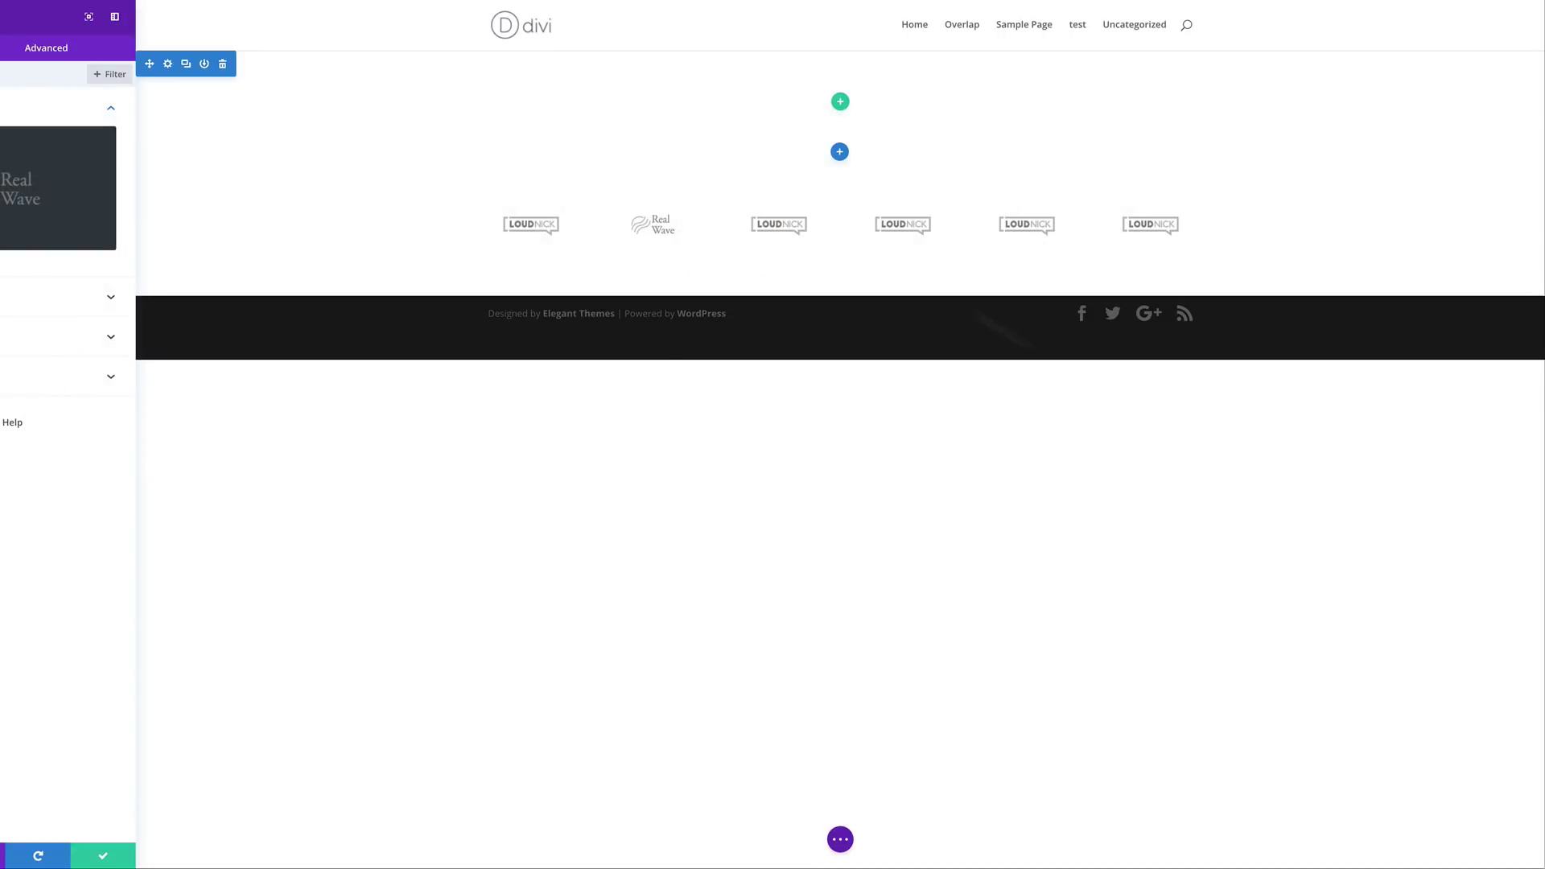
pyautogui.click(123, 853)
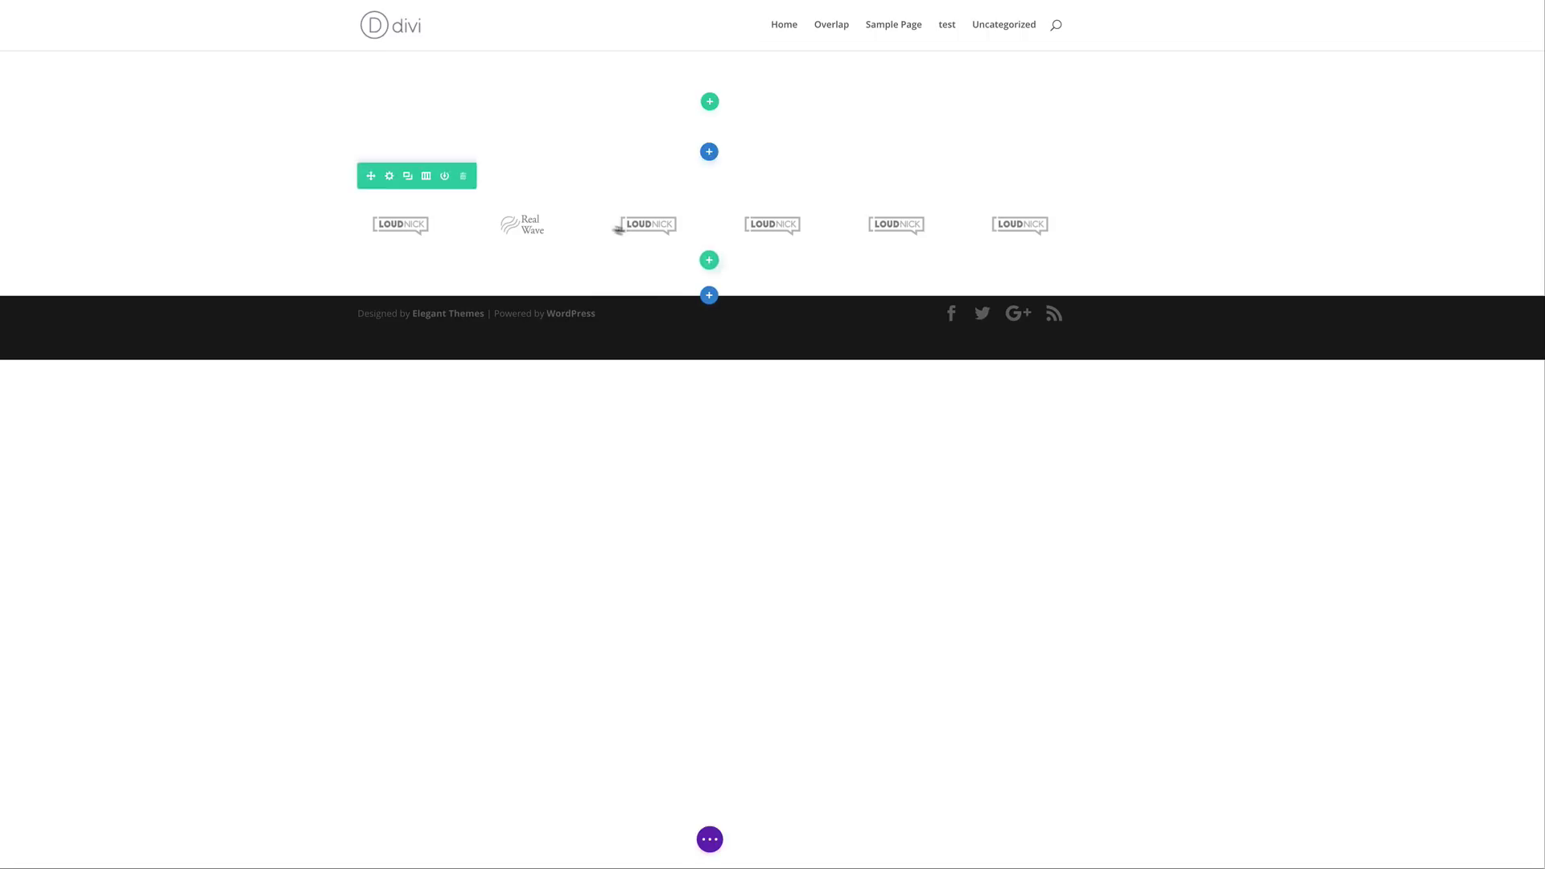
# Replace the third column's logo with the GABO logo.
pyautogui.click(755, 211)
pyautogui.click(131, 185)
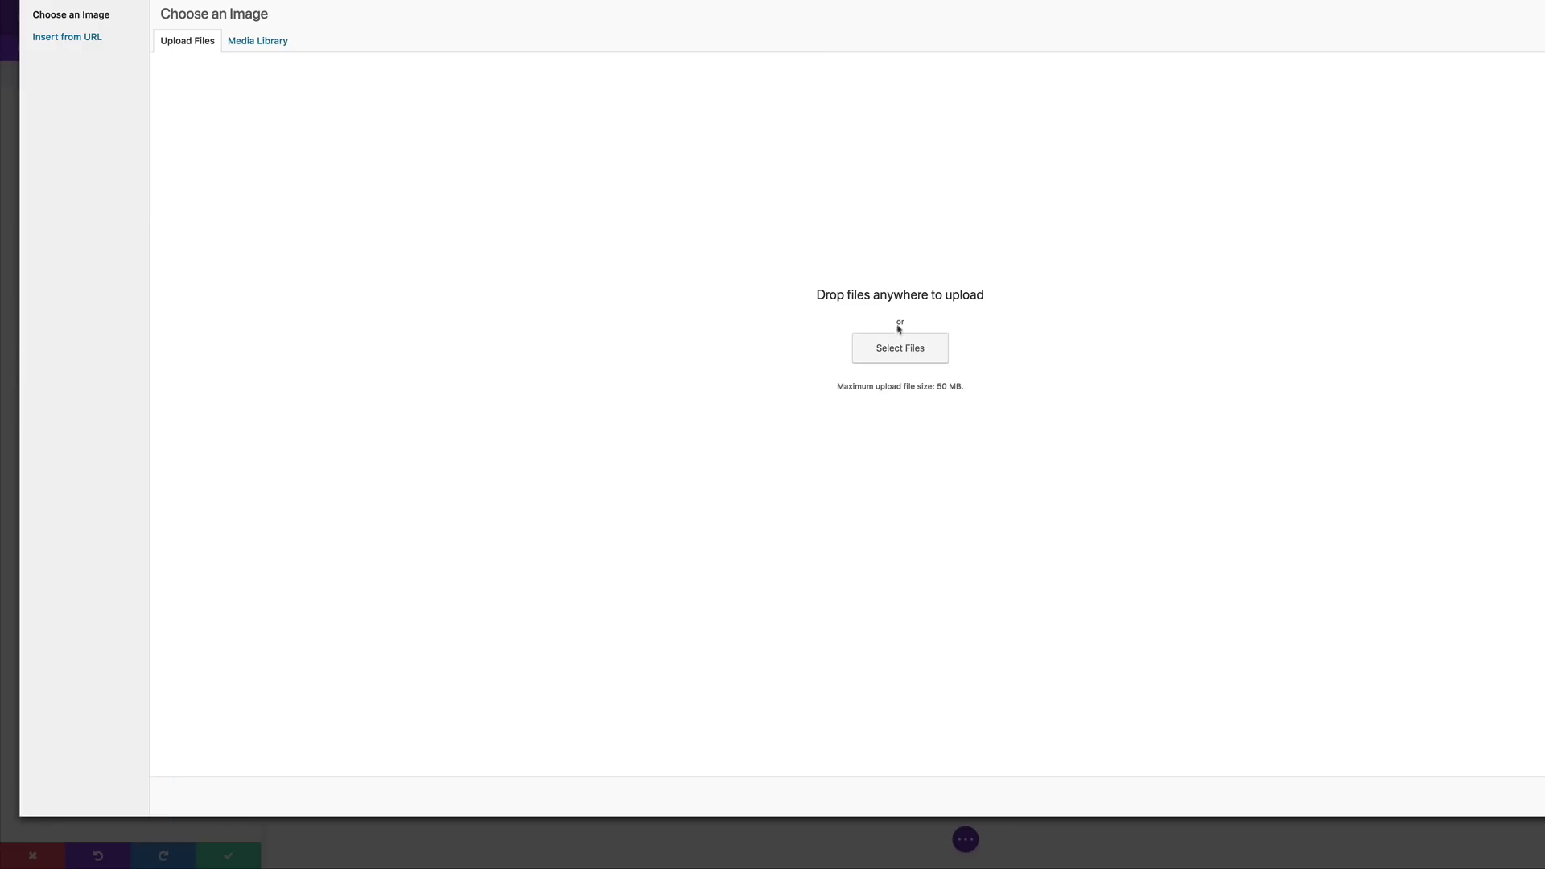
pyautogui.click(957, 250)
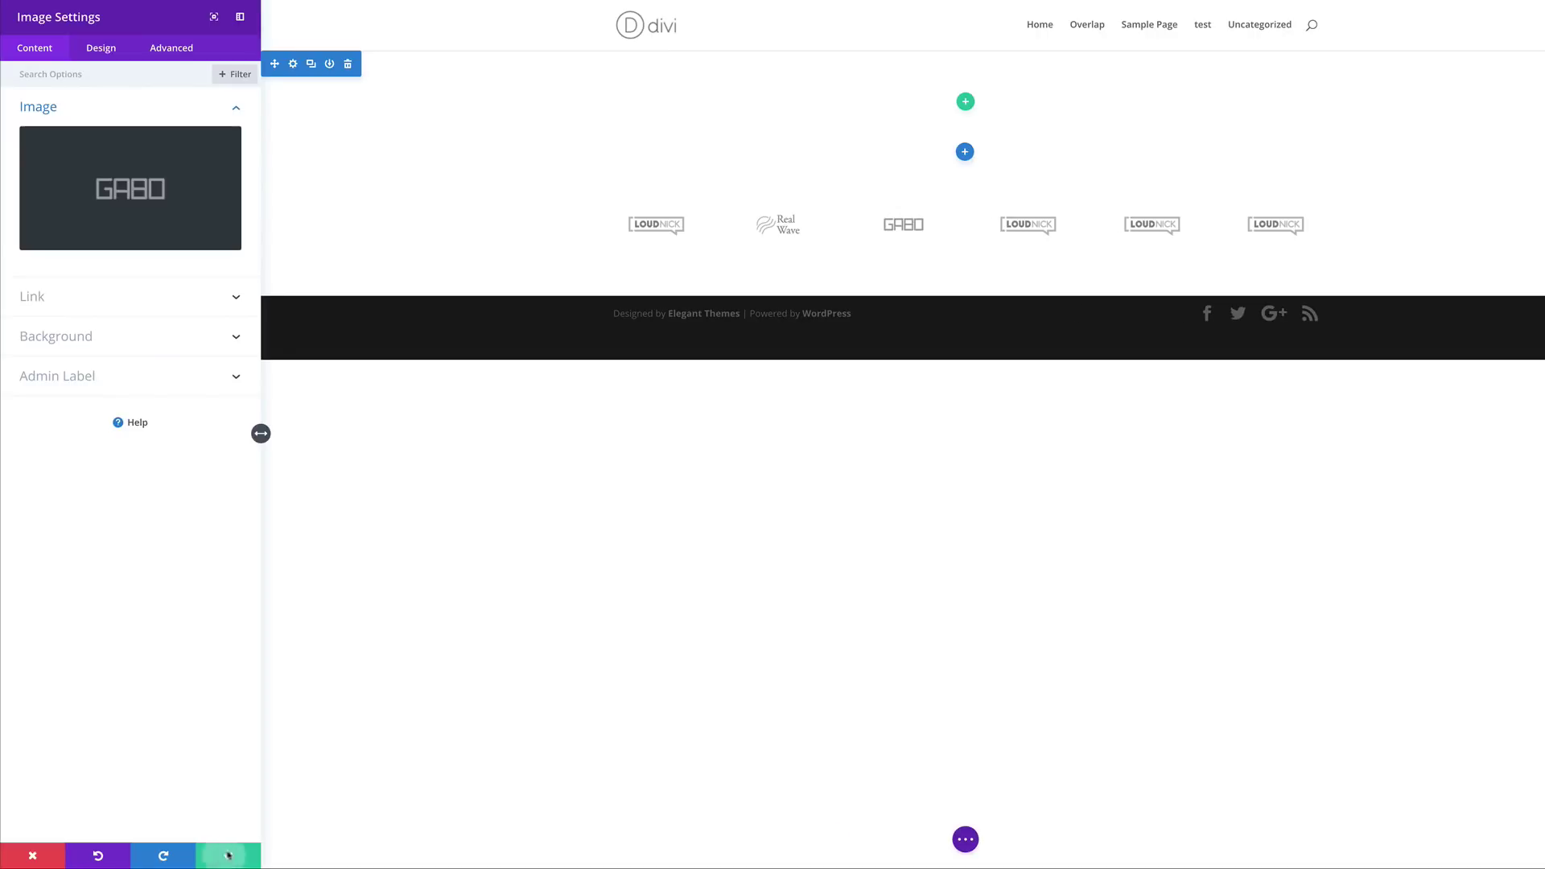
pyautogui.click(229, 856)
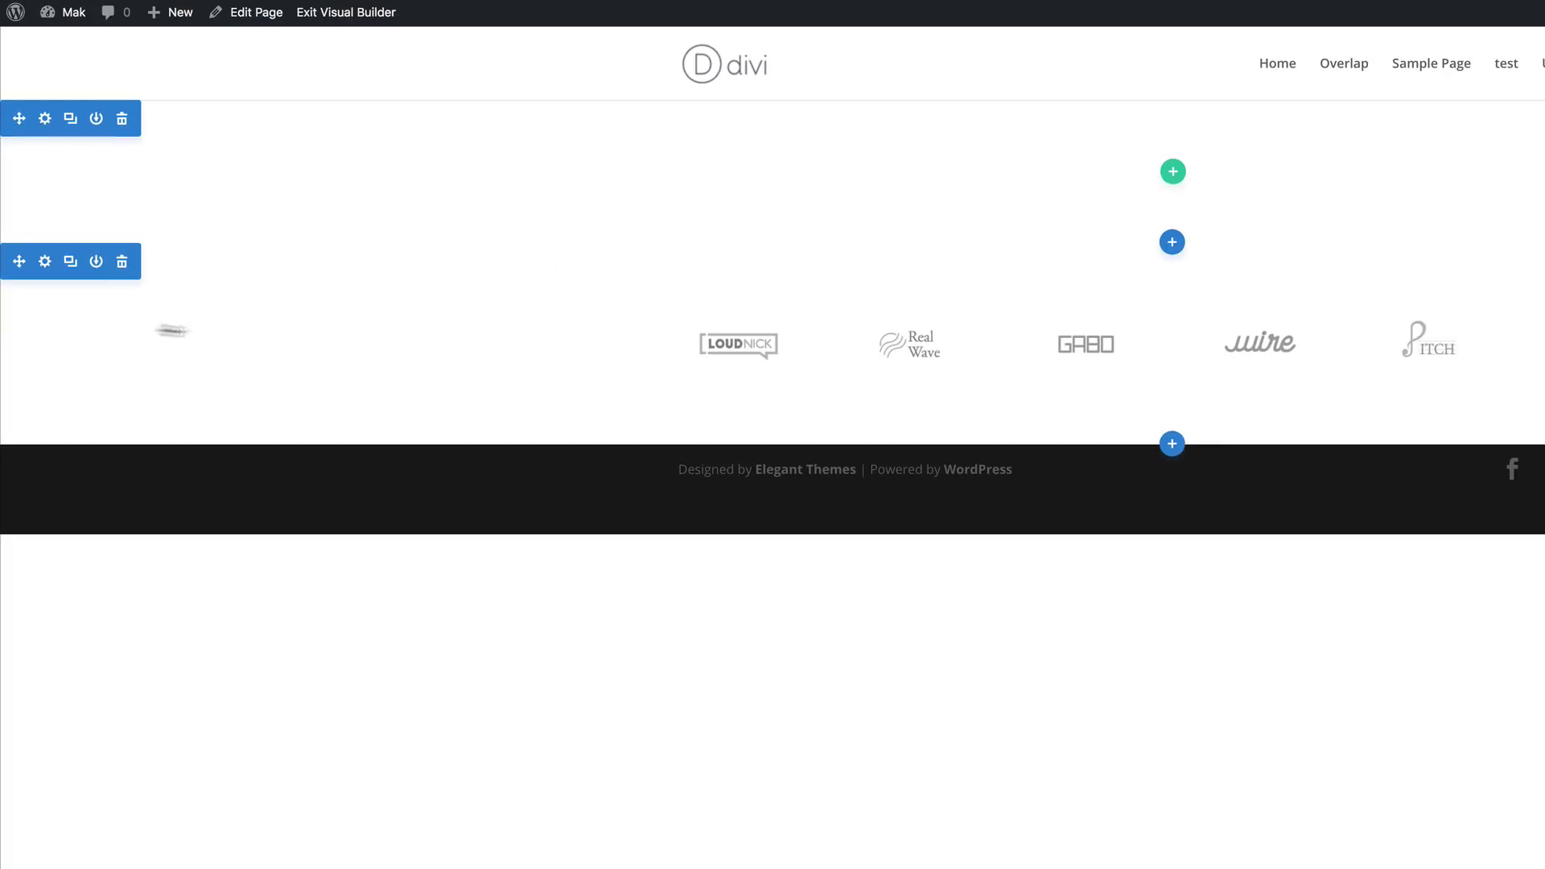
# Set the logo section's background to black #000000 and delete the empty section above.
pyautogui.click(46, 264)
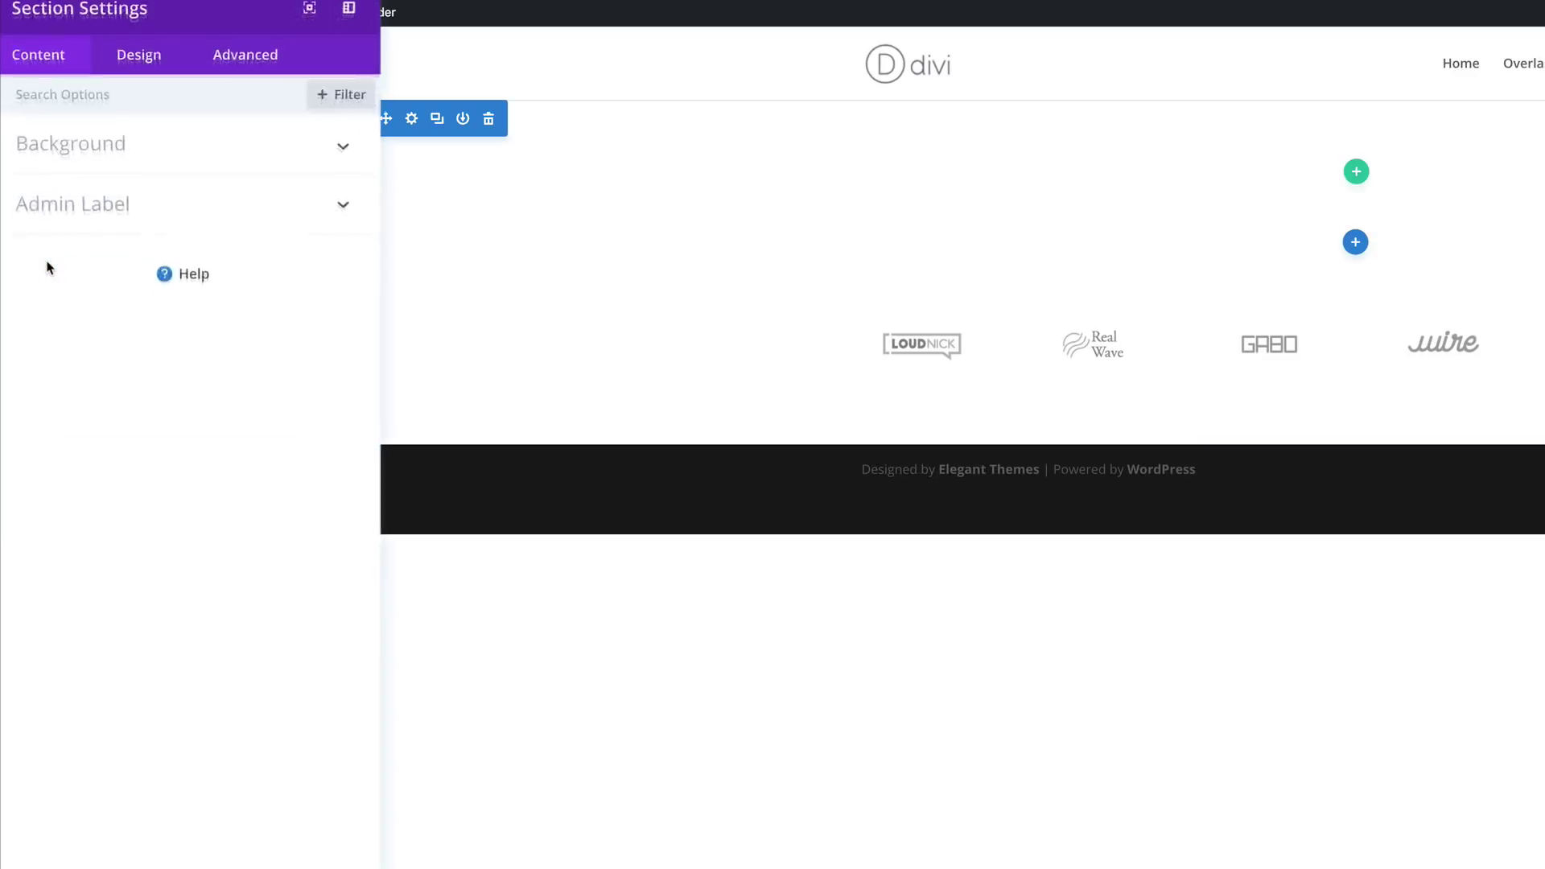
pyautogui.click(55, 109)
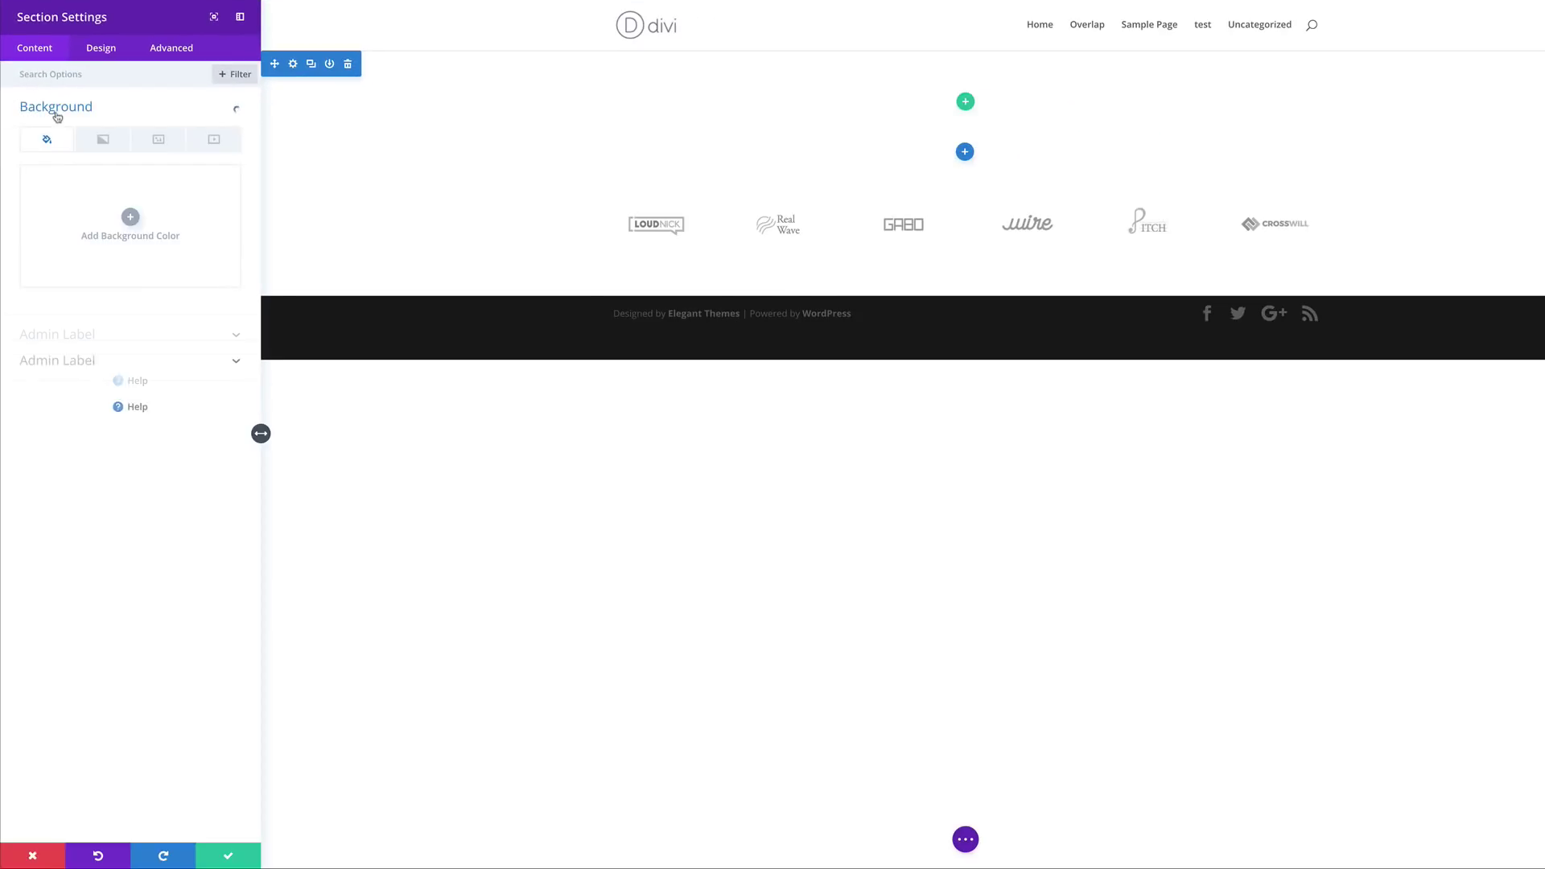
pyautogui.click(133, 231)
pyautogui.click(38, 291)
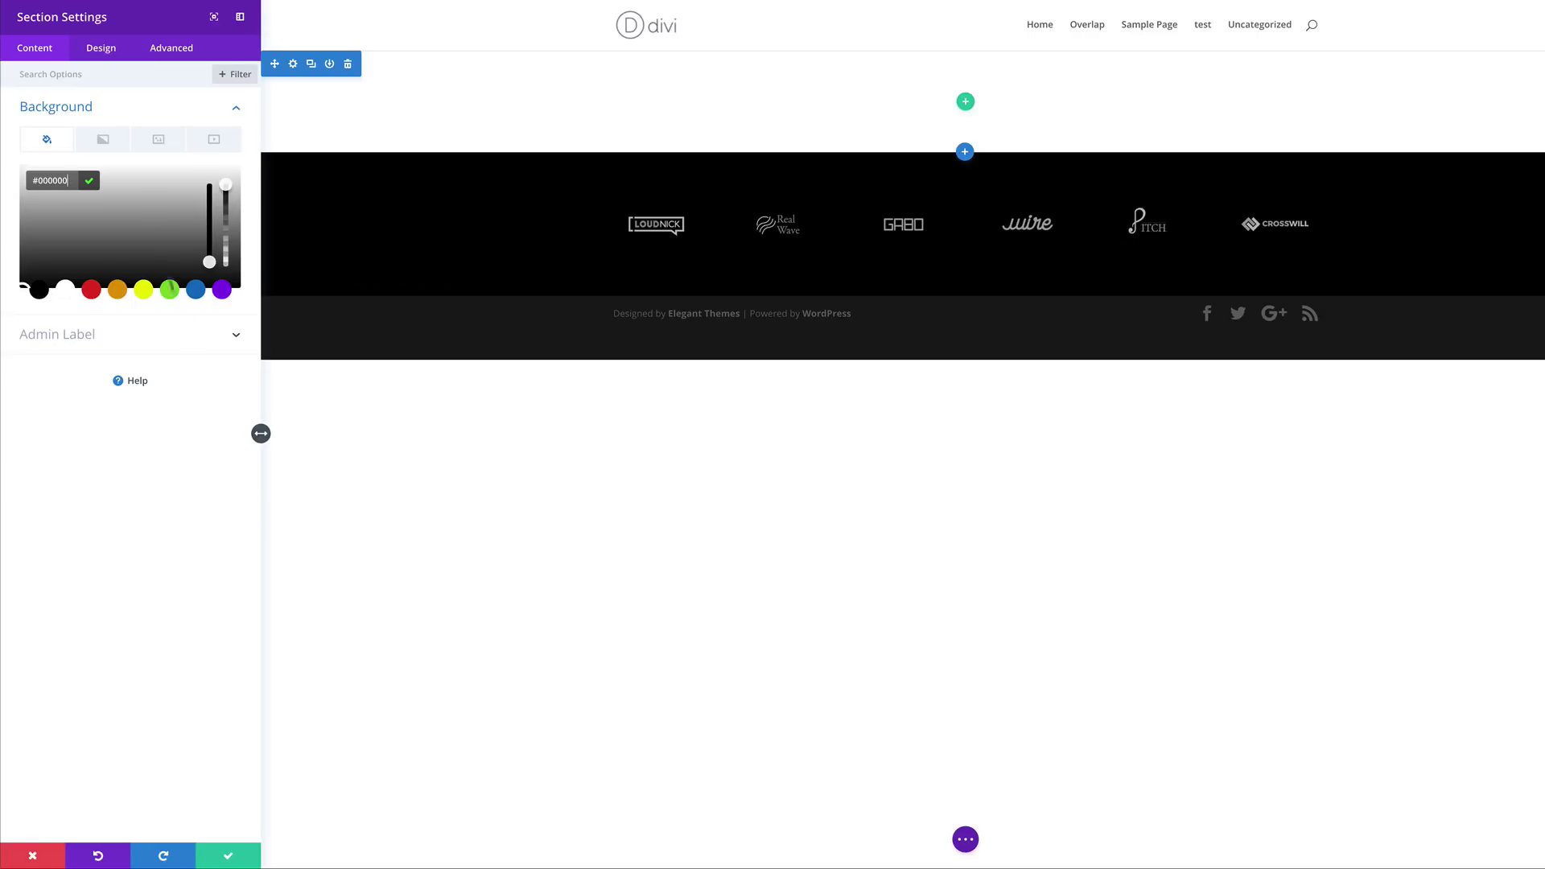
pyautogui.click(228, 856)
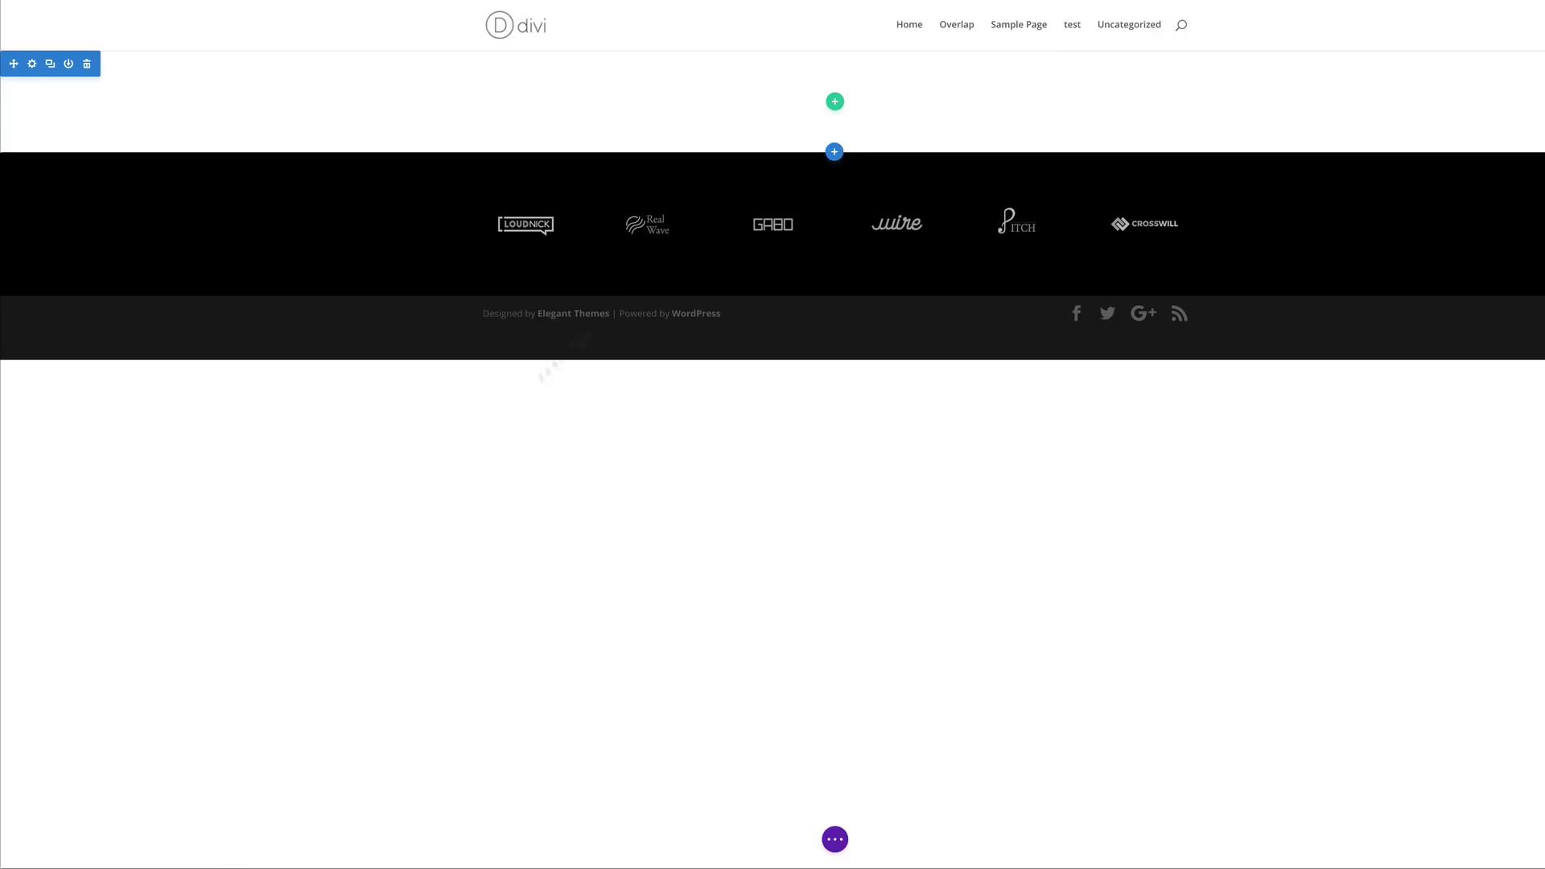
pyautogui.click(87, 63)
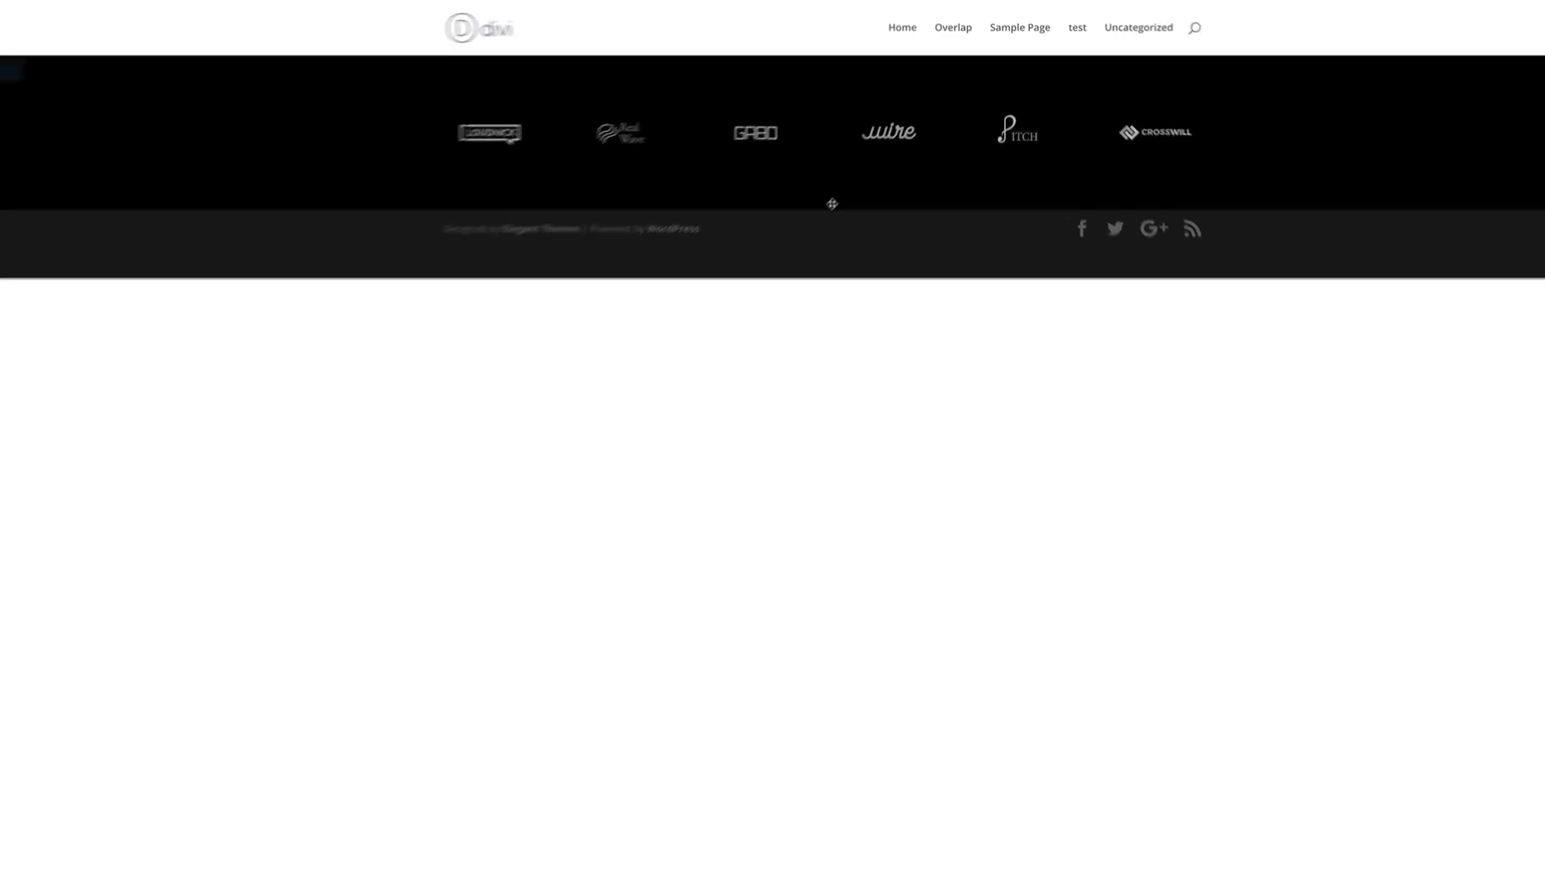
# Add a regular section with a quarter-quarter-half row and a Blurb in the first column.
pyautogui.click(773, 272)
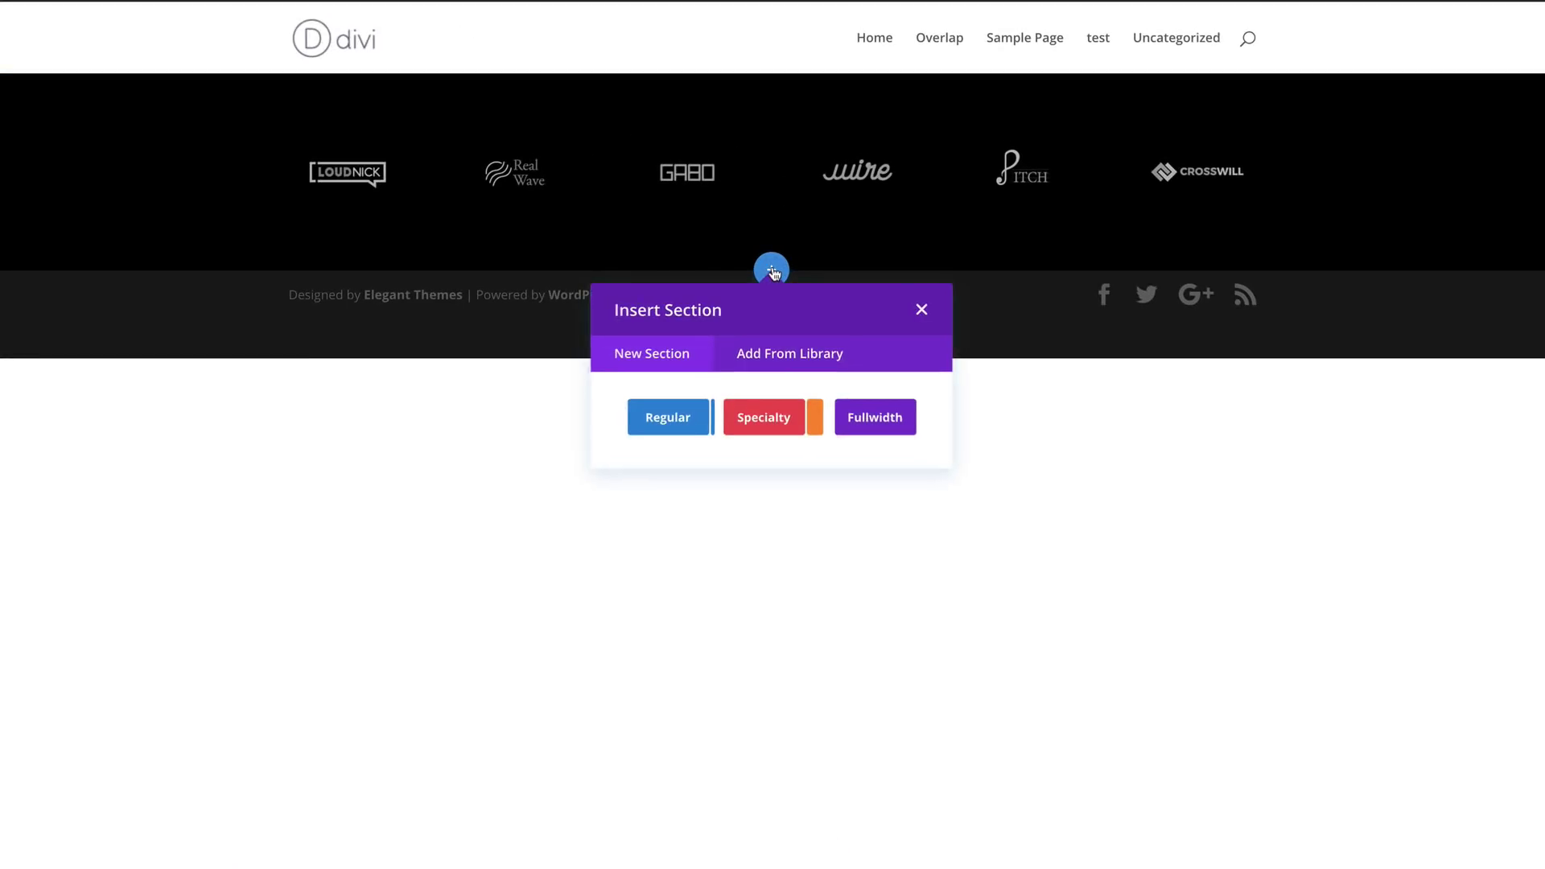
pyautogui.click(678, 420)
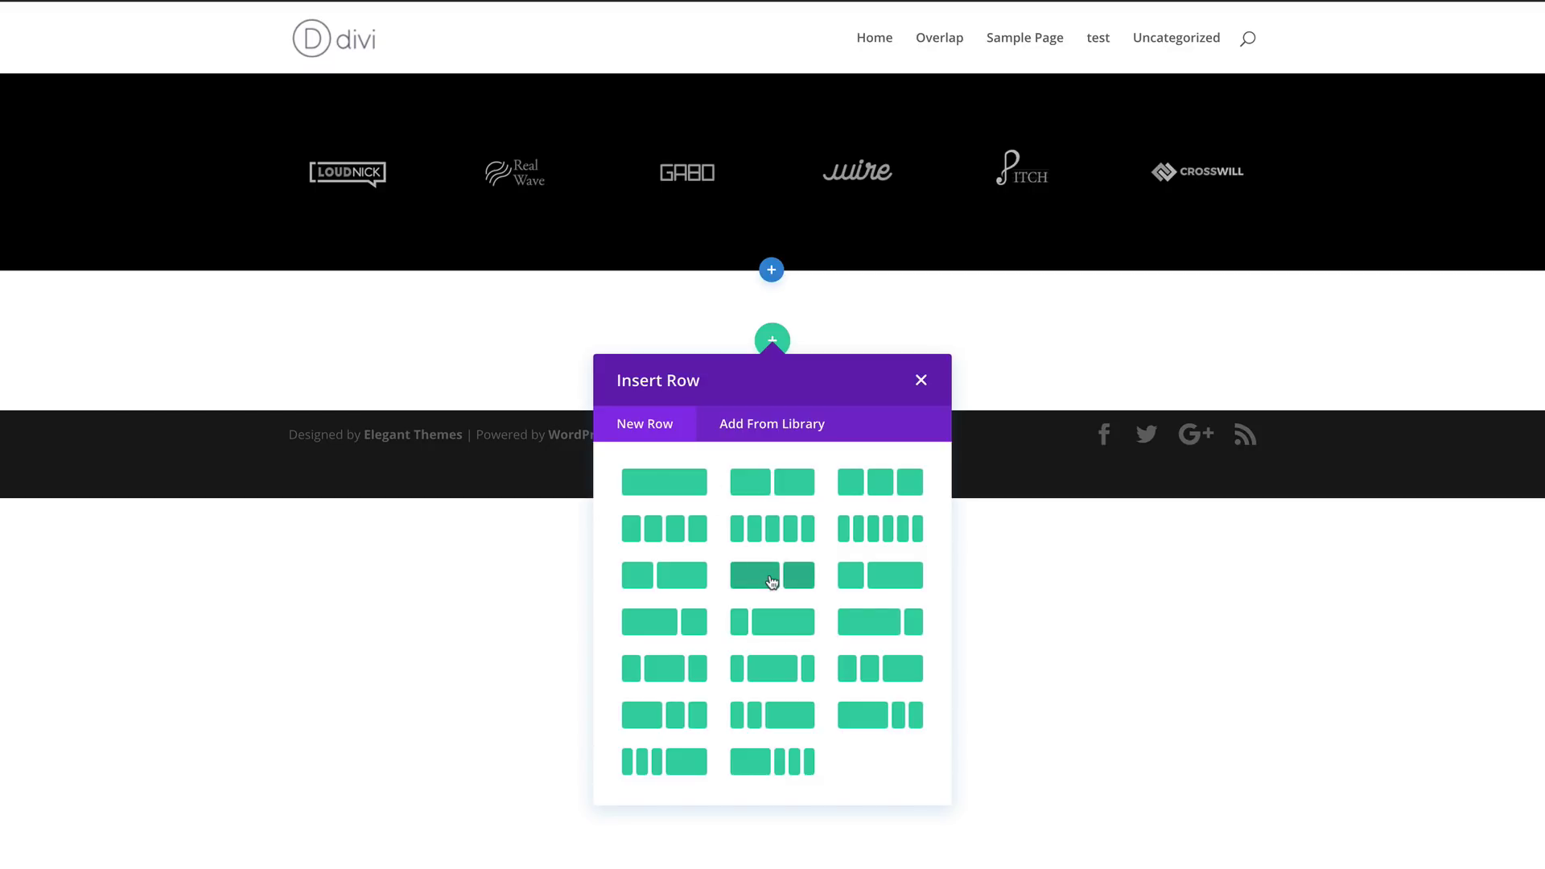
pyautogui.click(910, 676)
pyautogui.click(403, 386)
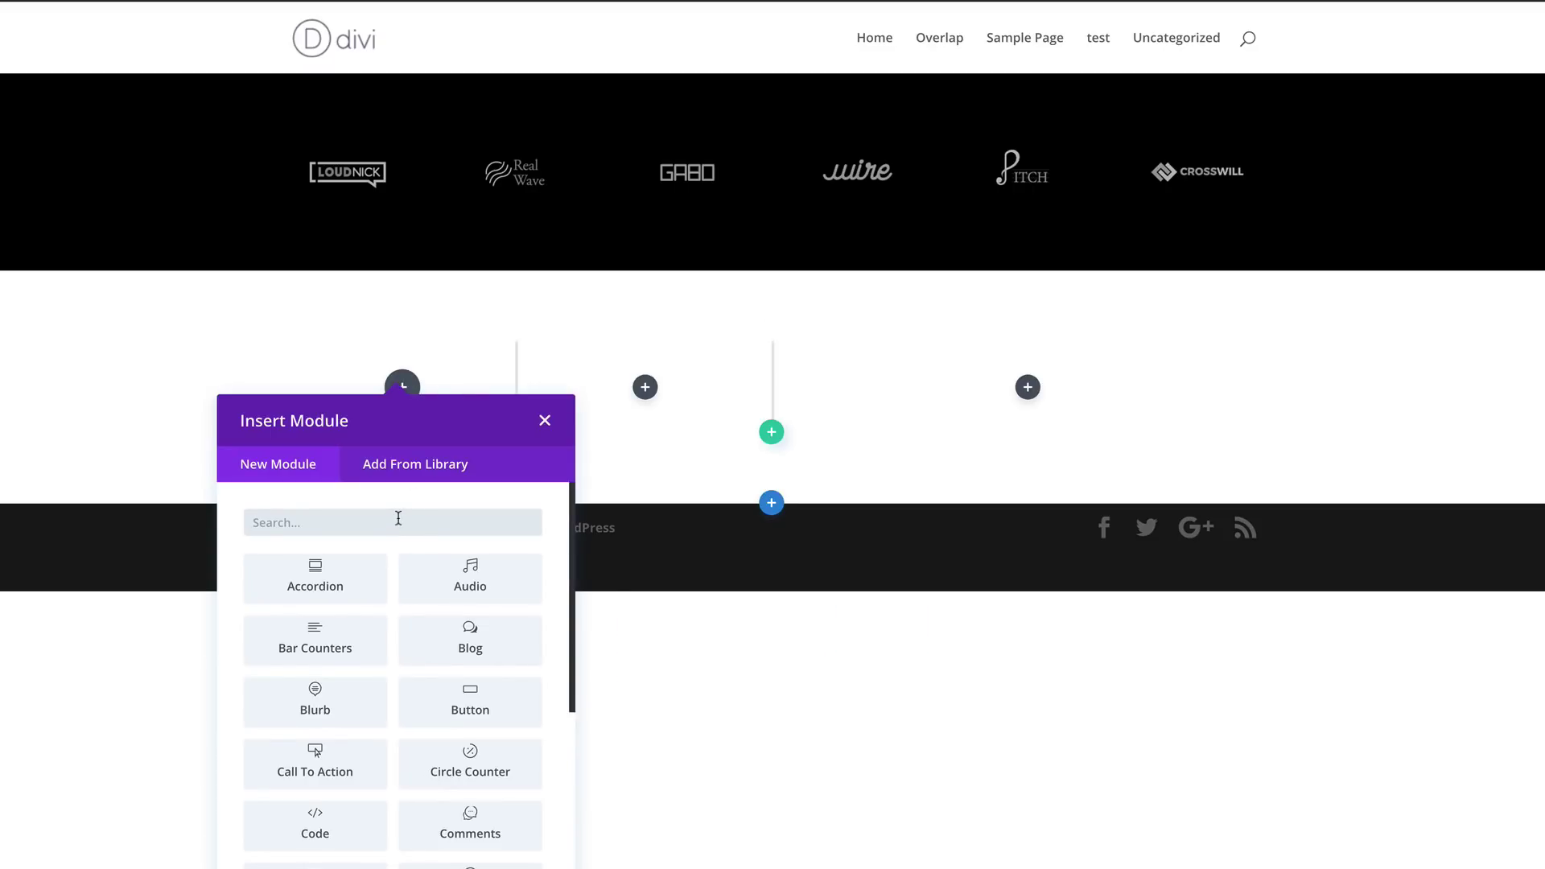
pyautogui.write('blurb')
pyautogui.click(343, 578)
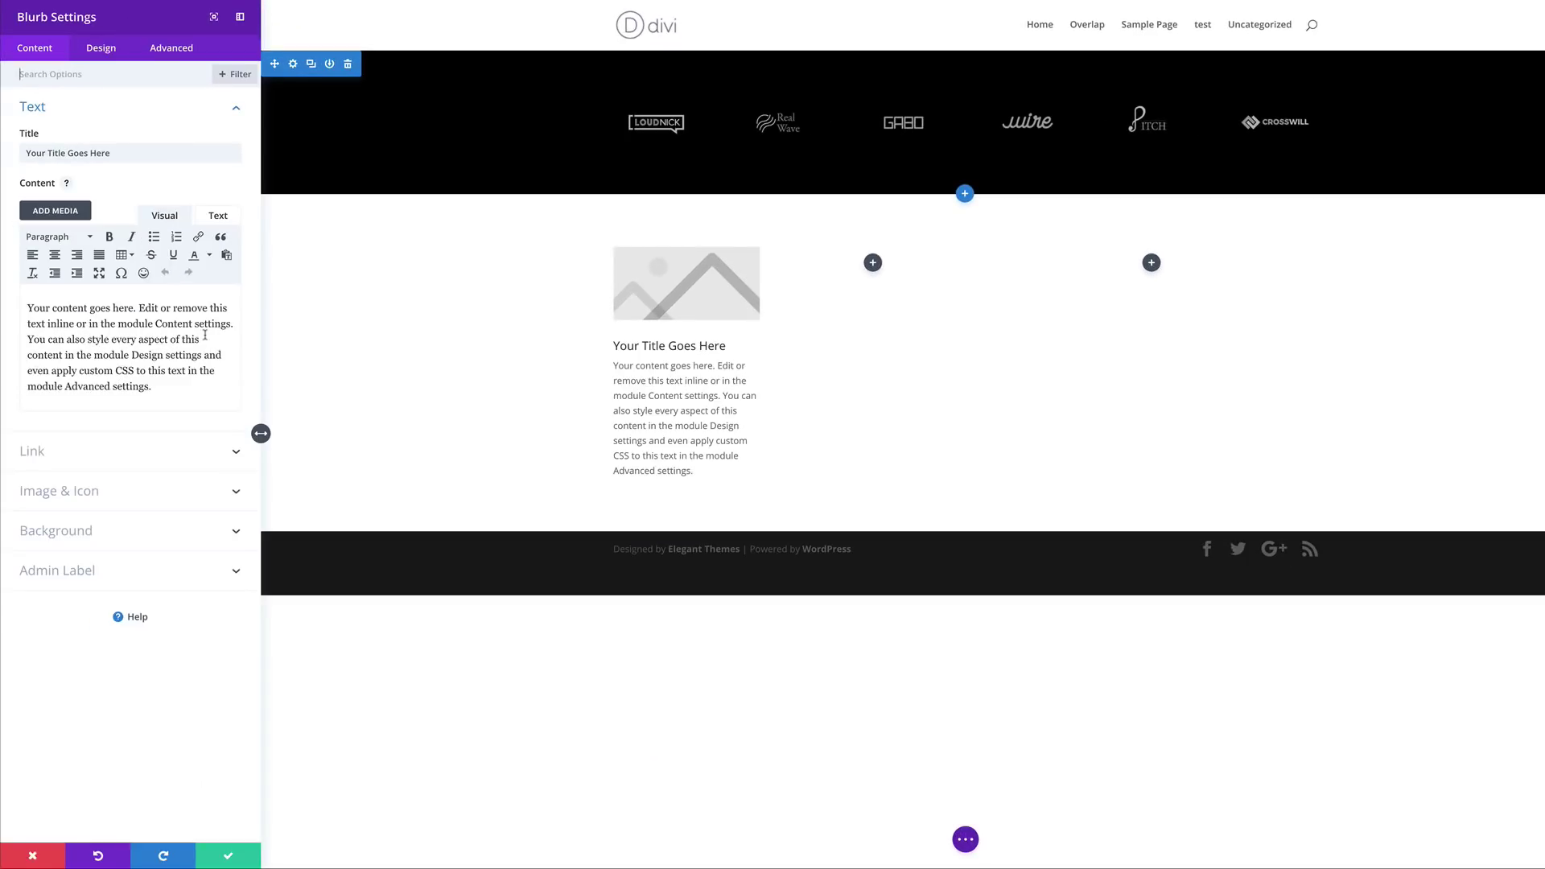
# Shorten the blurb's body text and replace its image with a calendar icon.
pyautogui.moveTo(29, 338); pyautogui.dragTo(163, 382)
pyautogui.press('BackSpace')
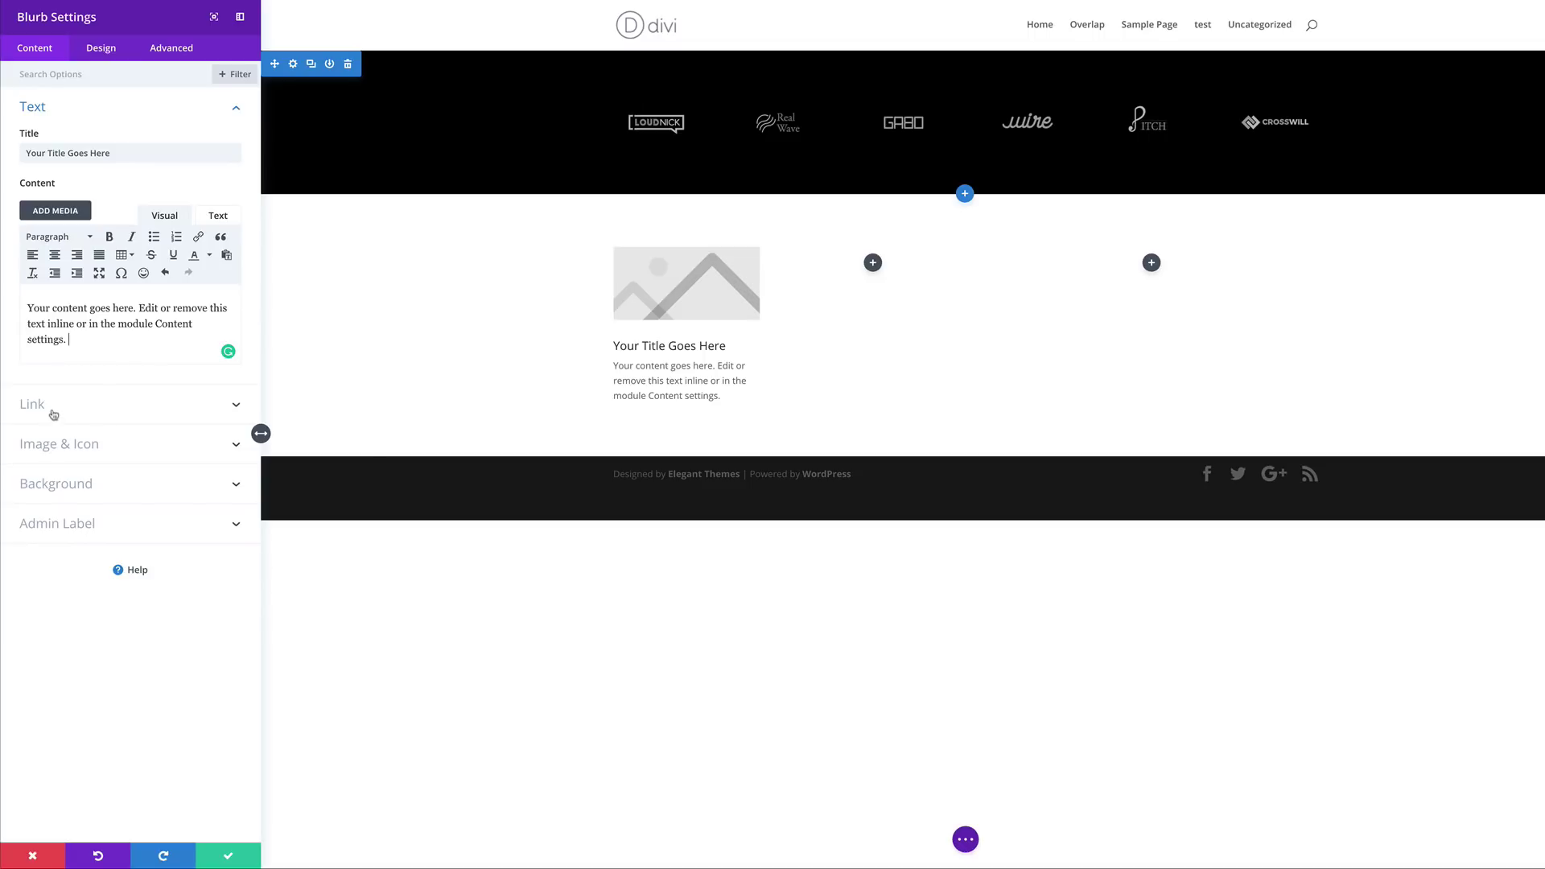
pyautogui.click(71, 448)
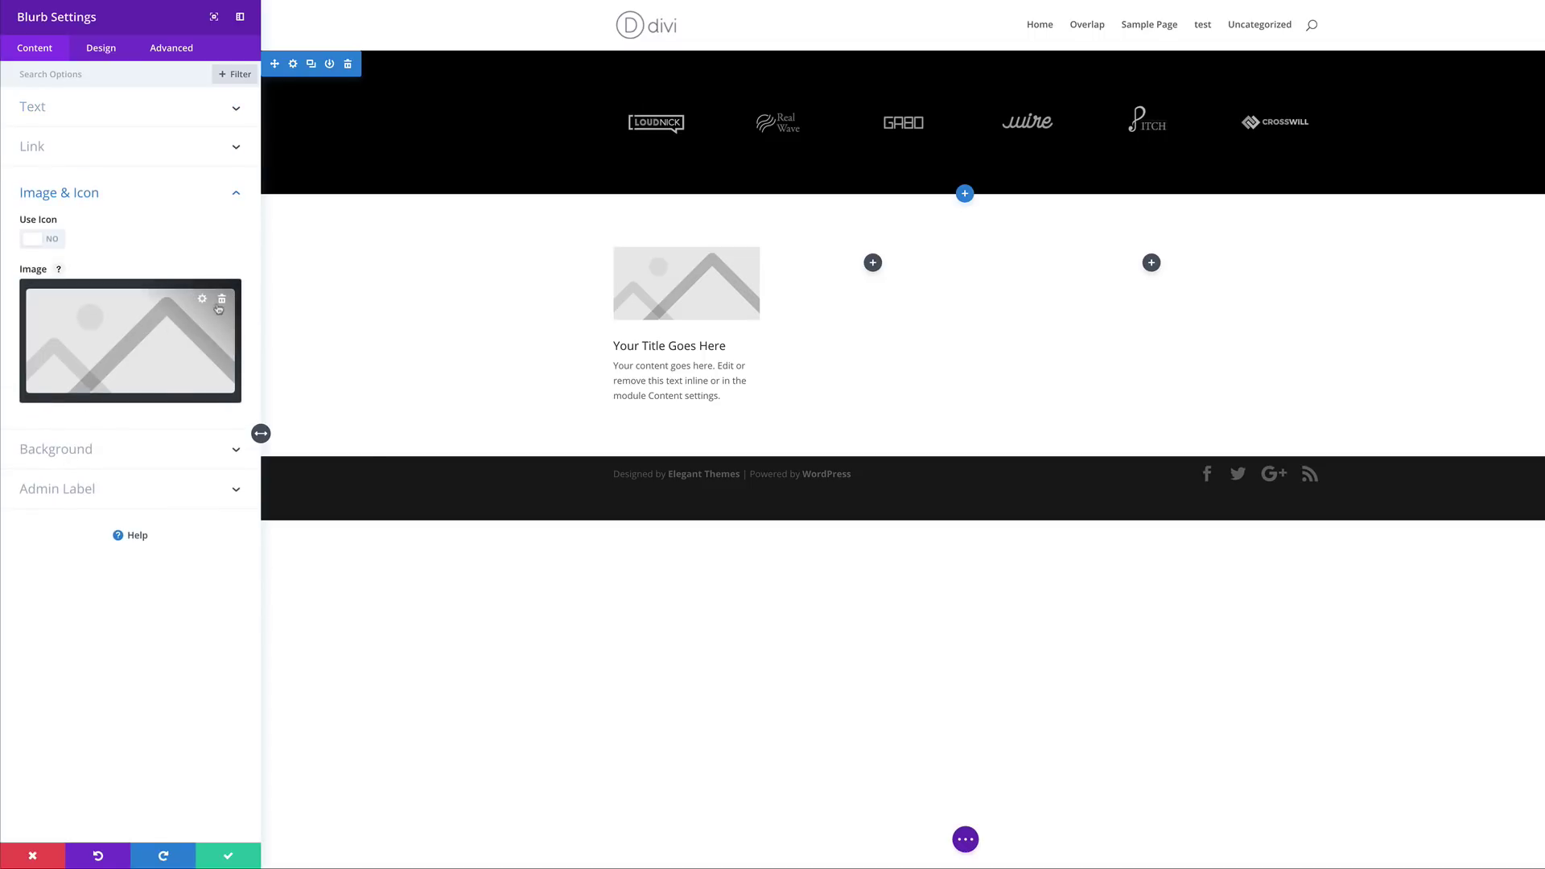
pyautogui.click(223, 301)
pyautogui.click(50, 245)
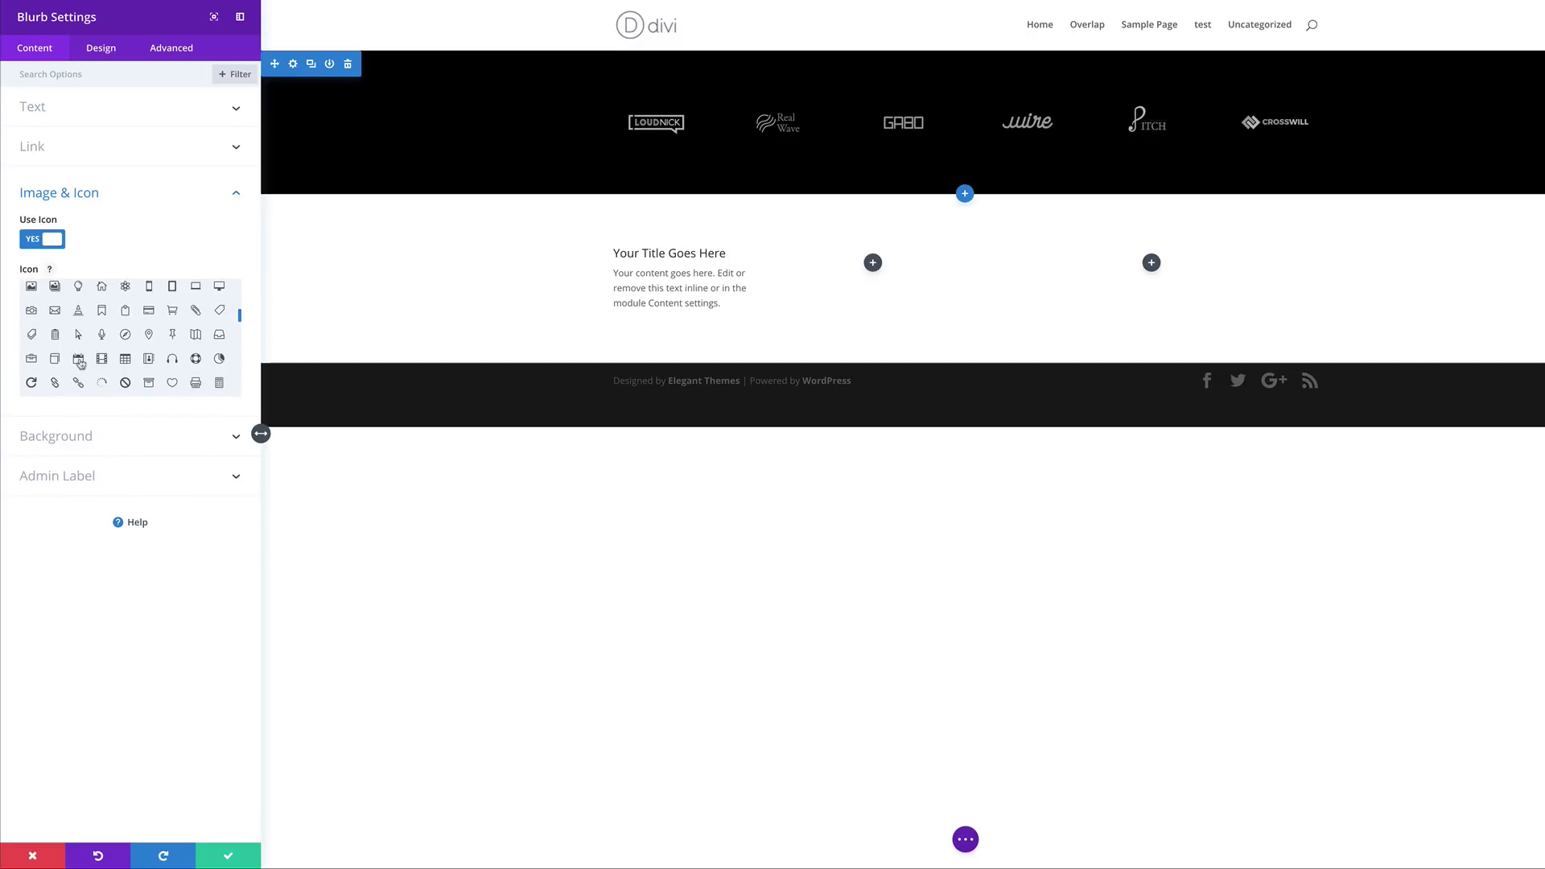
pyautogui.click(79, 361)
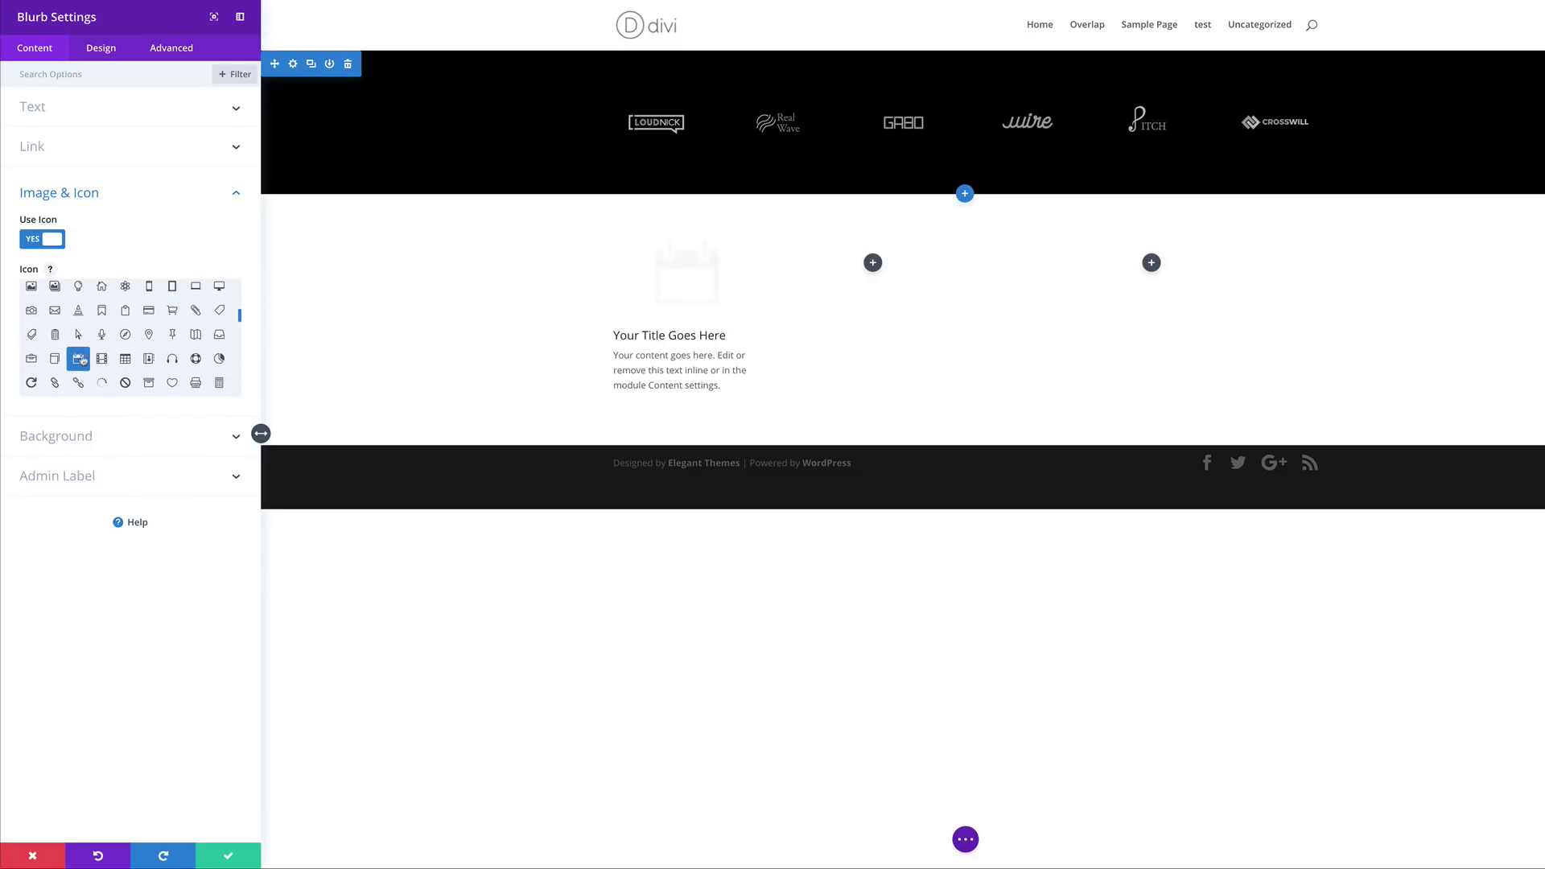
# Make the blurb's calendar icon grey and 43px in size.
pyautogui.click(103, 56)
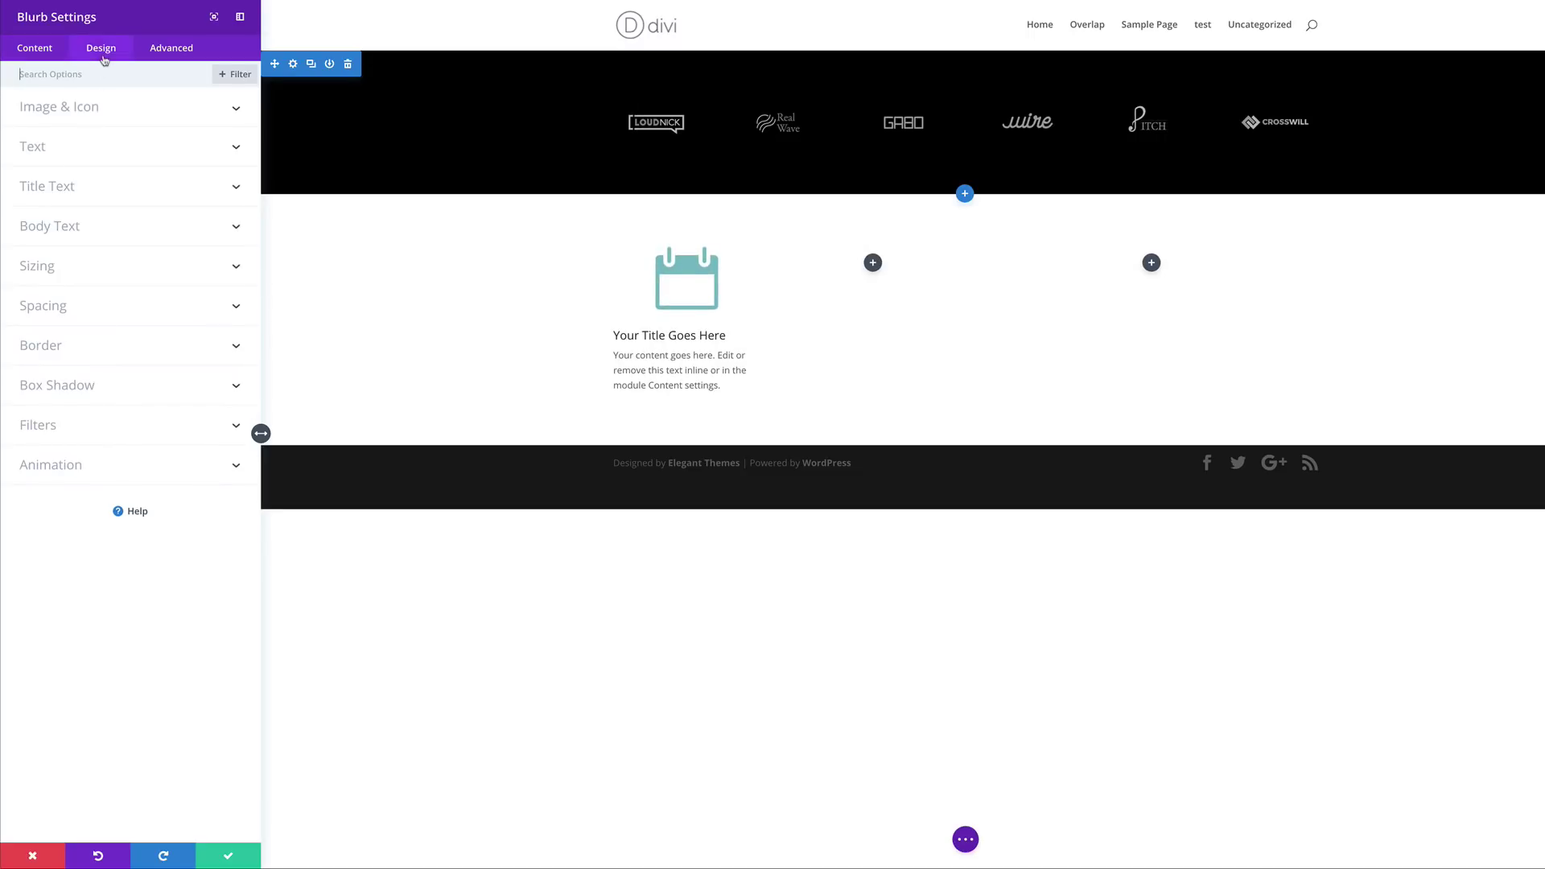
pyautogui.click(62, 111)
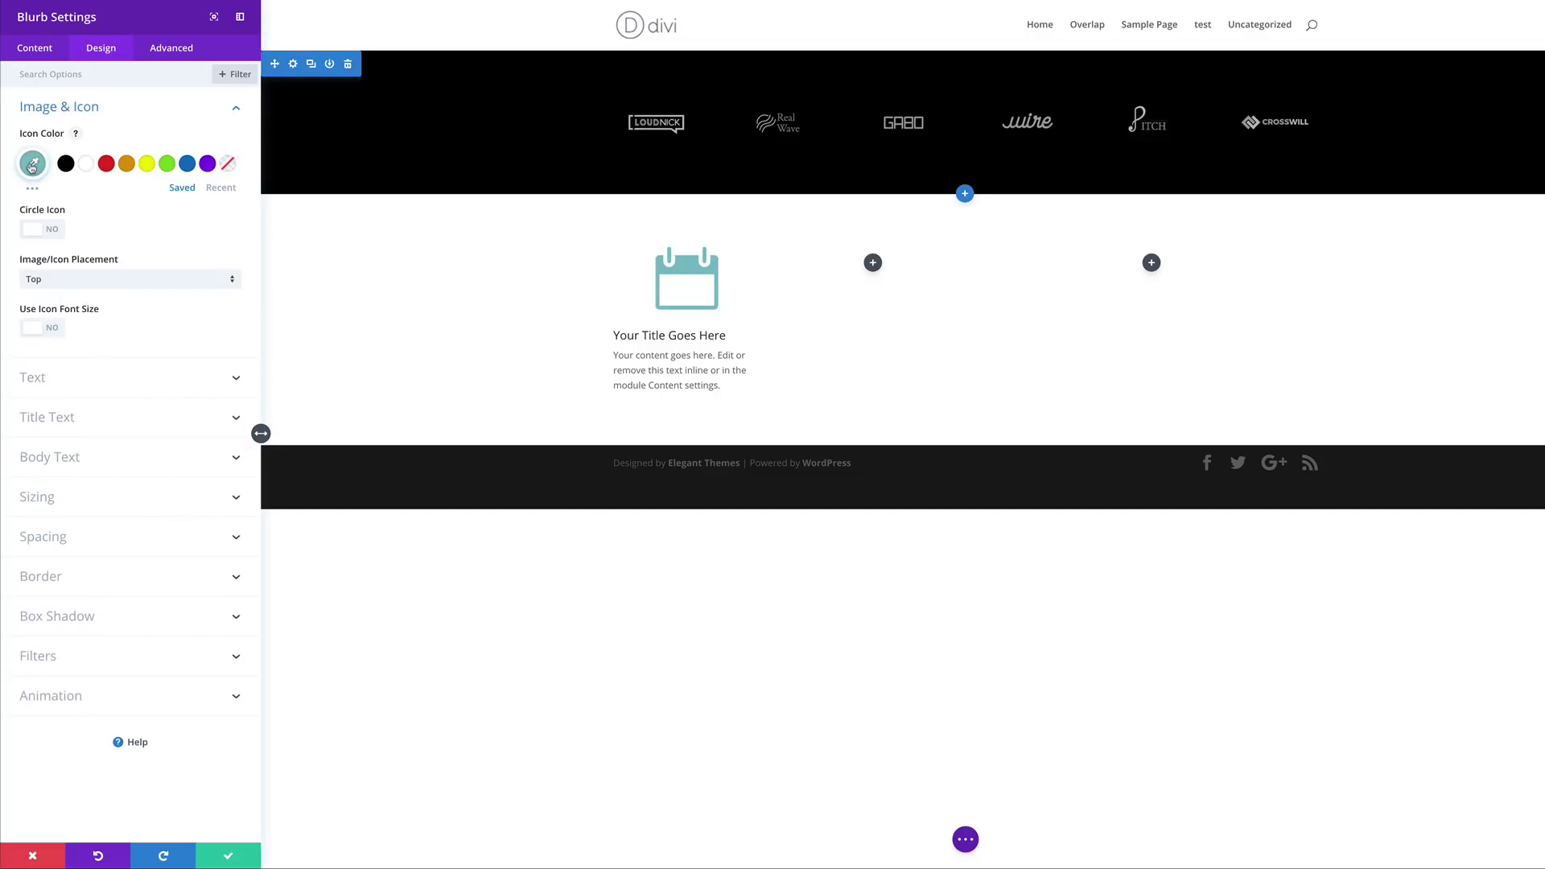
pyautogui.click(32, 166)
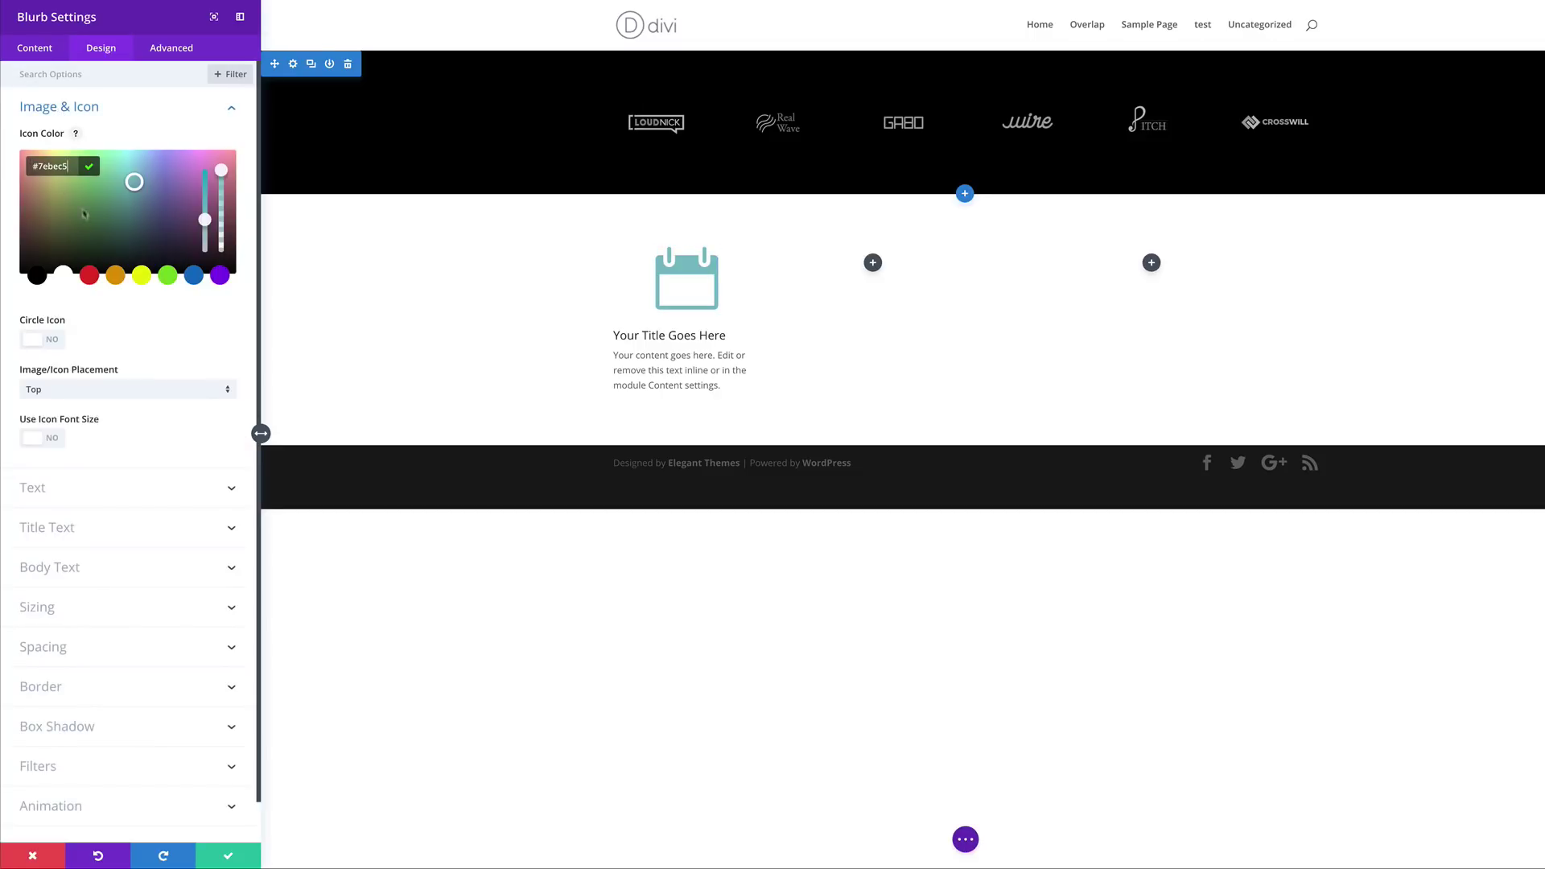
pyautogui.click(38, 276)
pyautogui.click(15, 230)
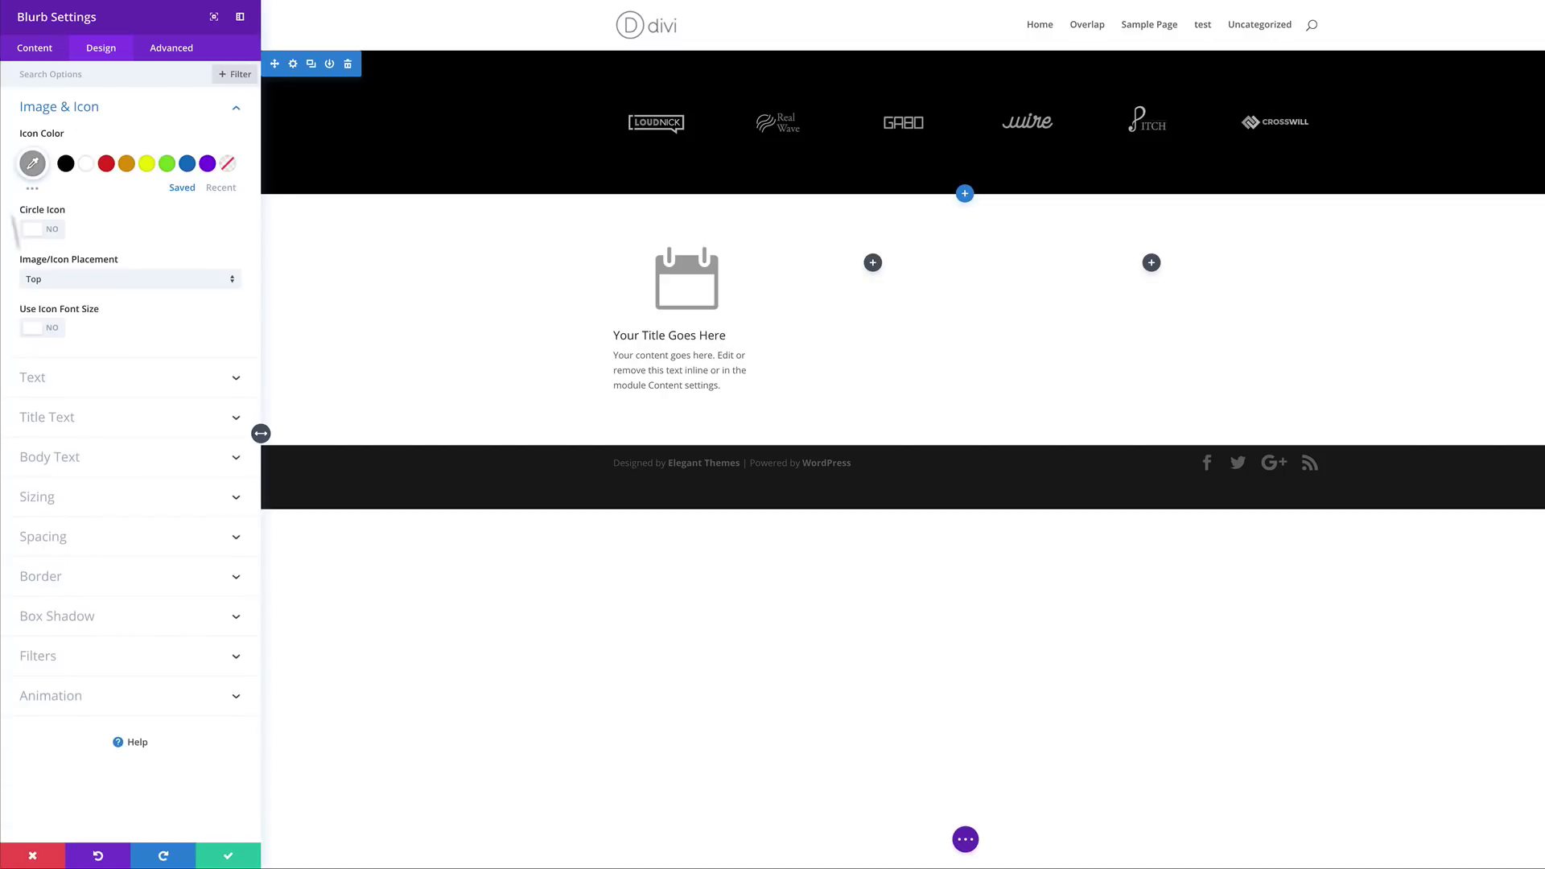
pyautogui.click(55, 330)
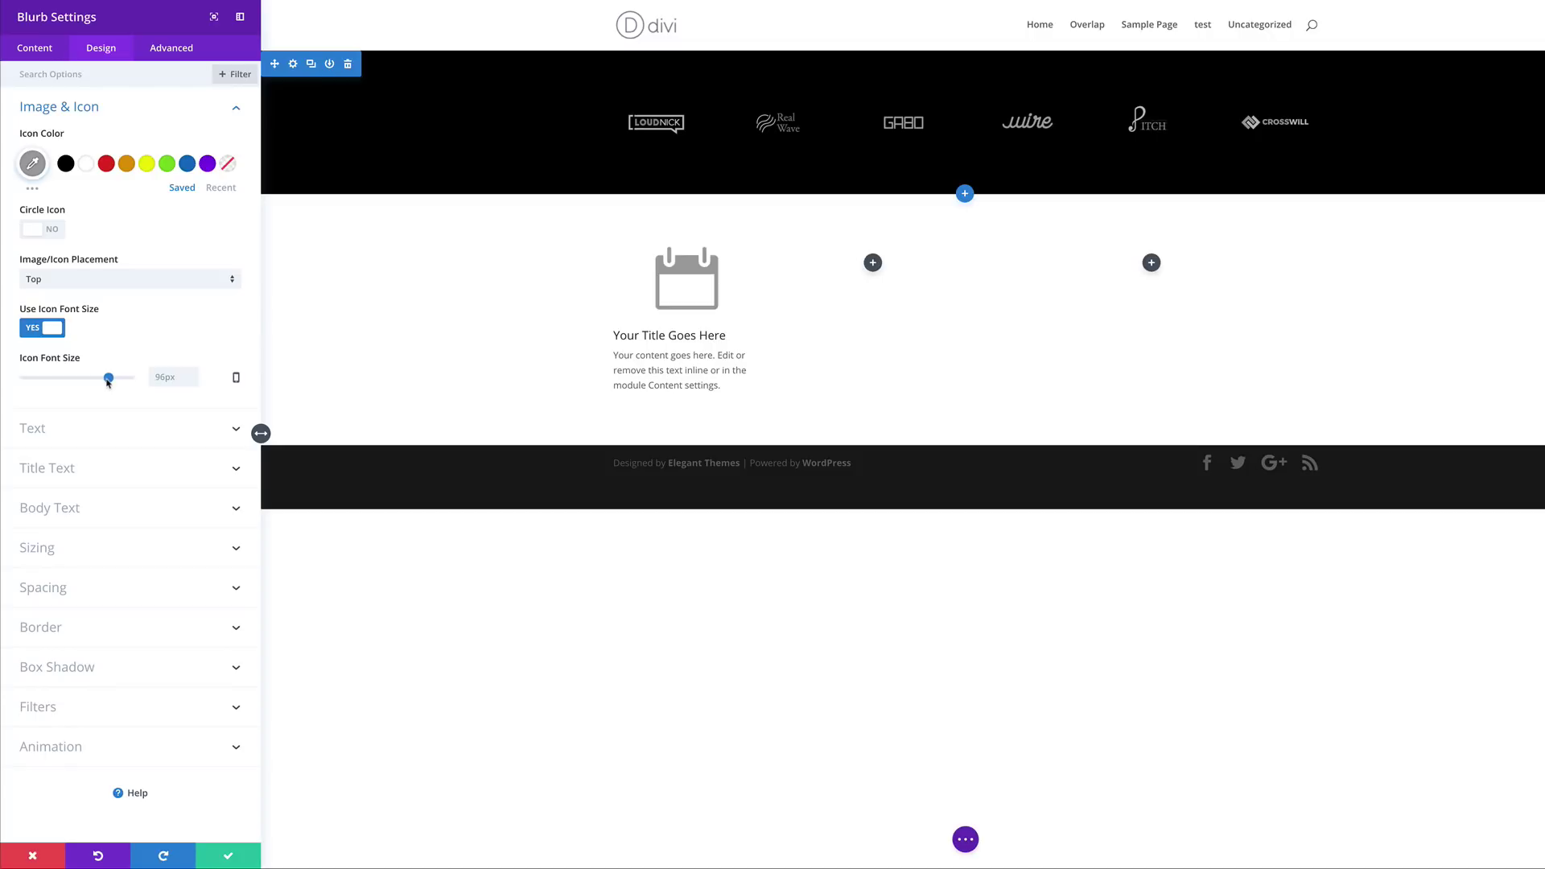
pyautogui.moveTo(108, 382); pyautogui.dragTo(64, 384)
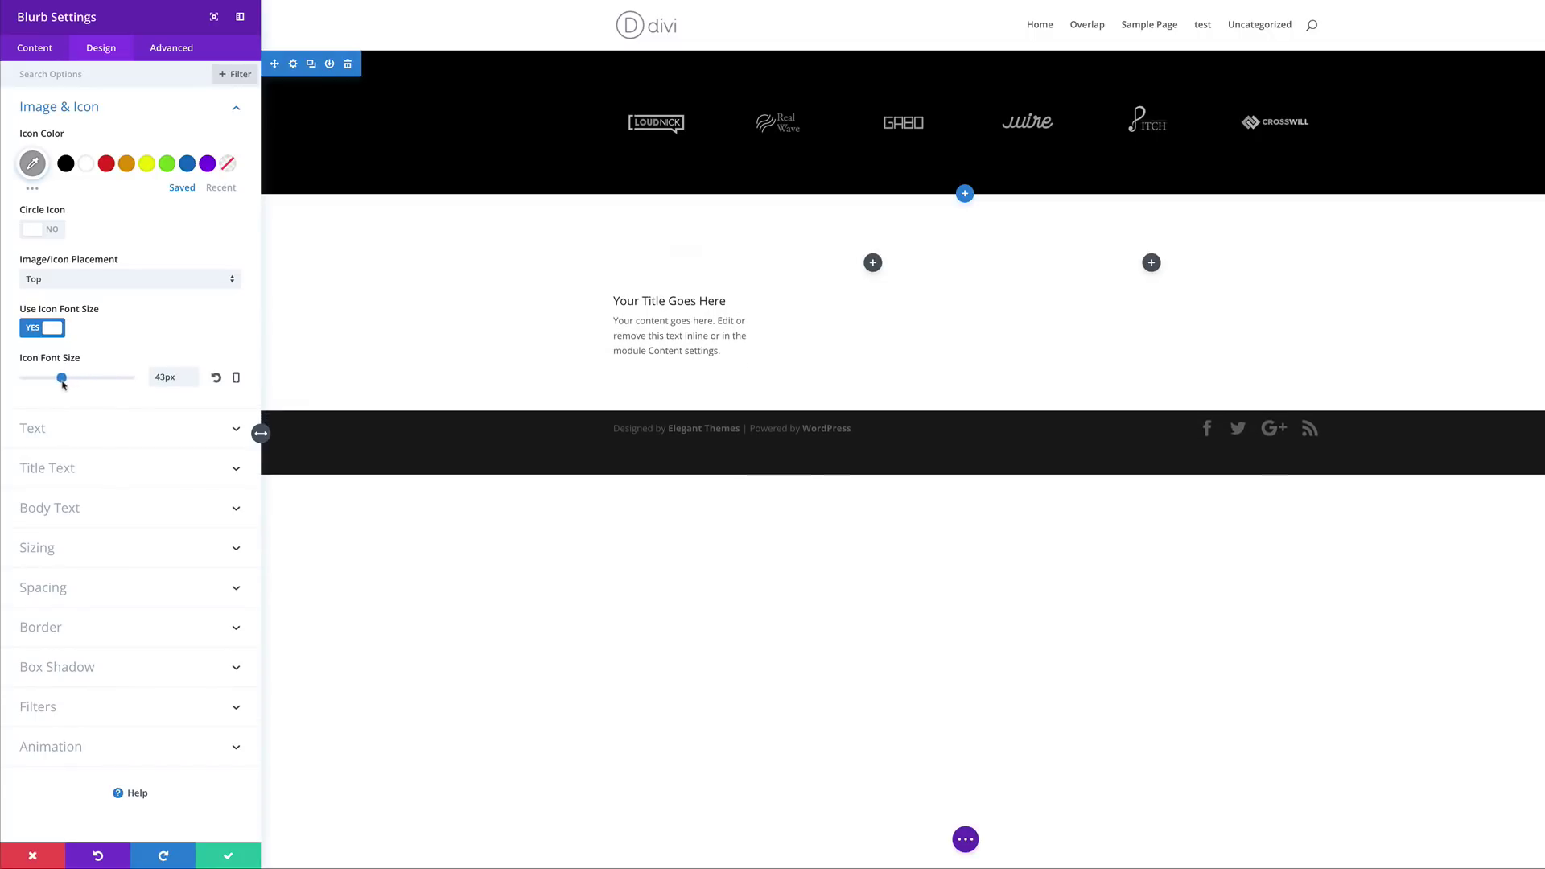
# Centre the blurb text, set the title to bold 20px and the body to 16px.
pyautogui.click(68, 434)
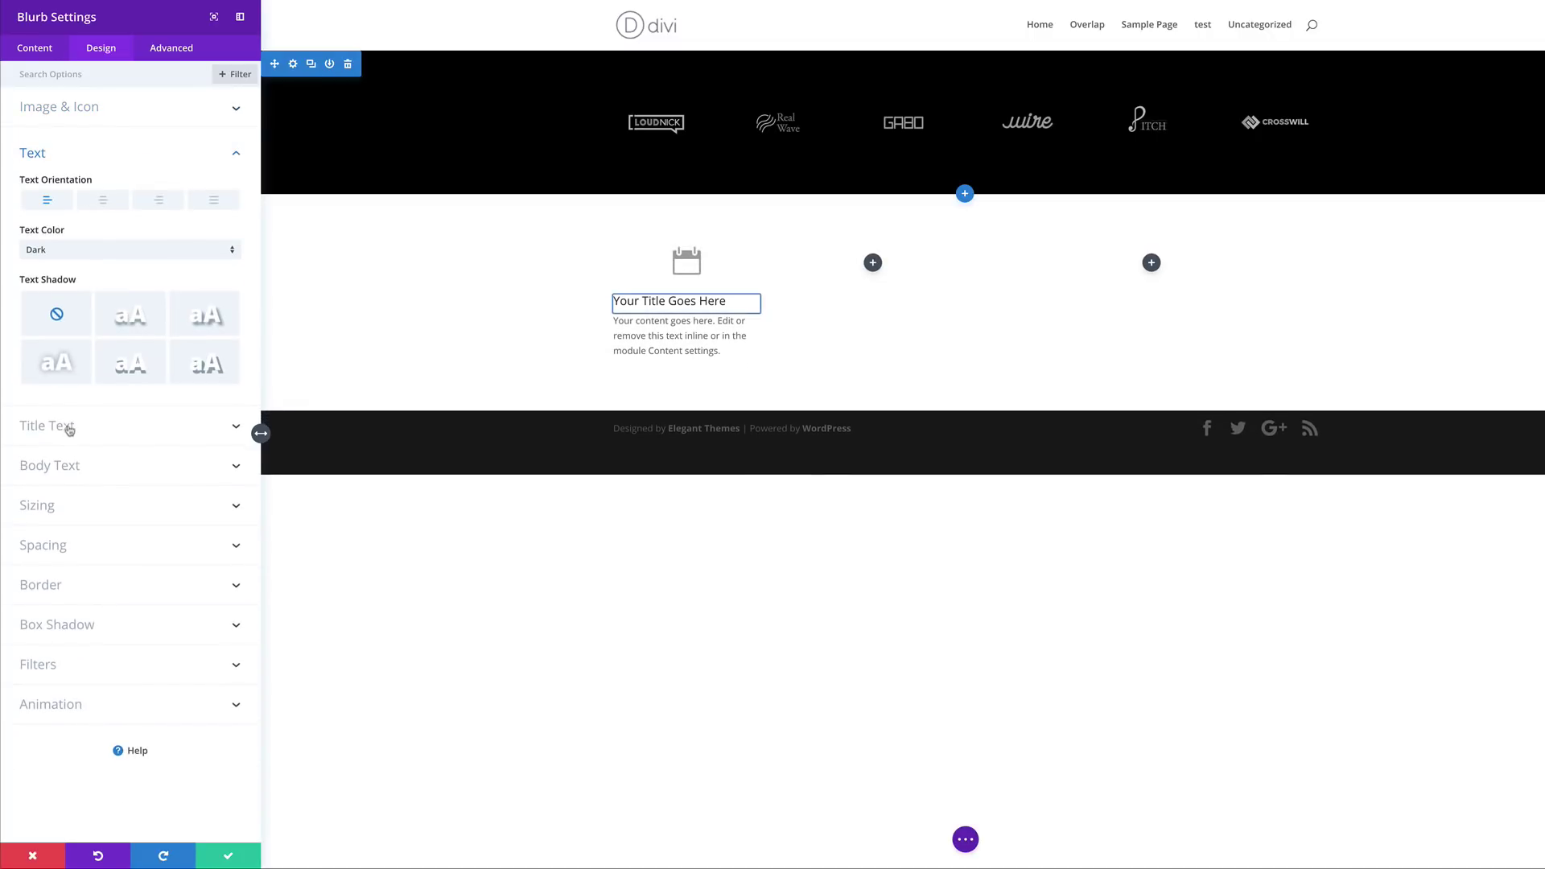
pyautogui.click(105, 204)
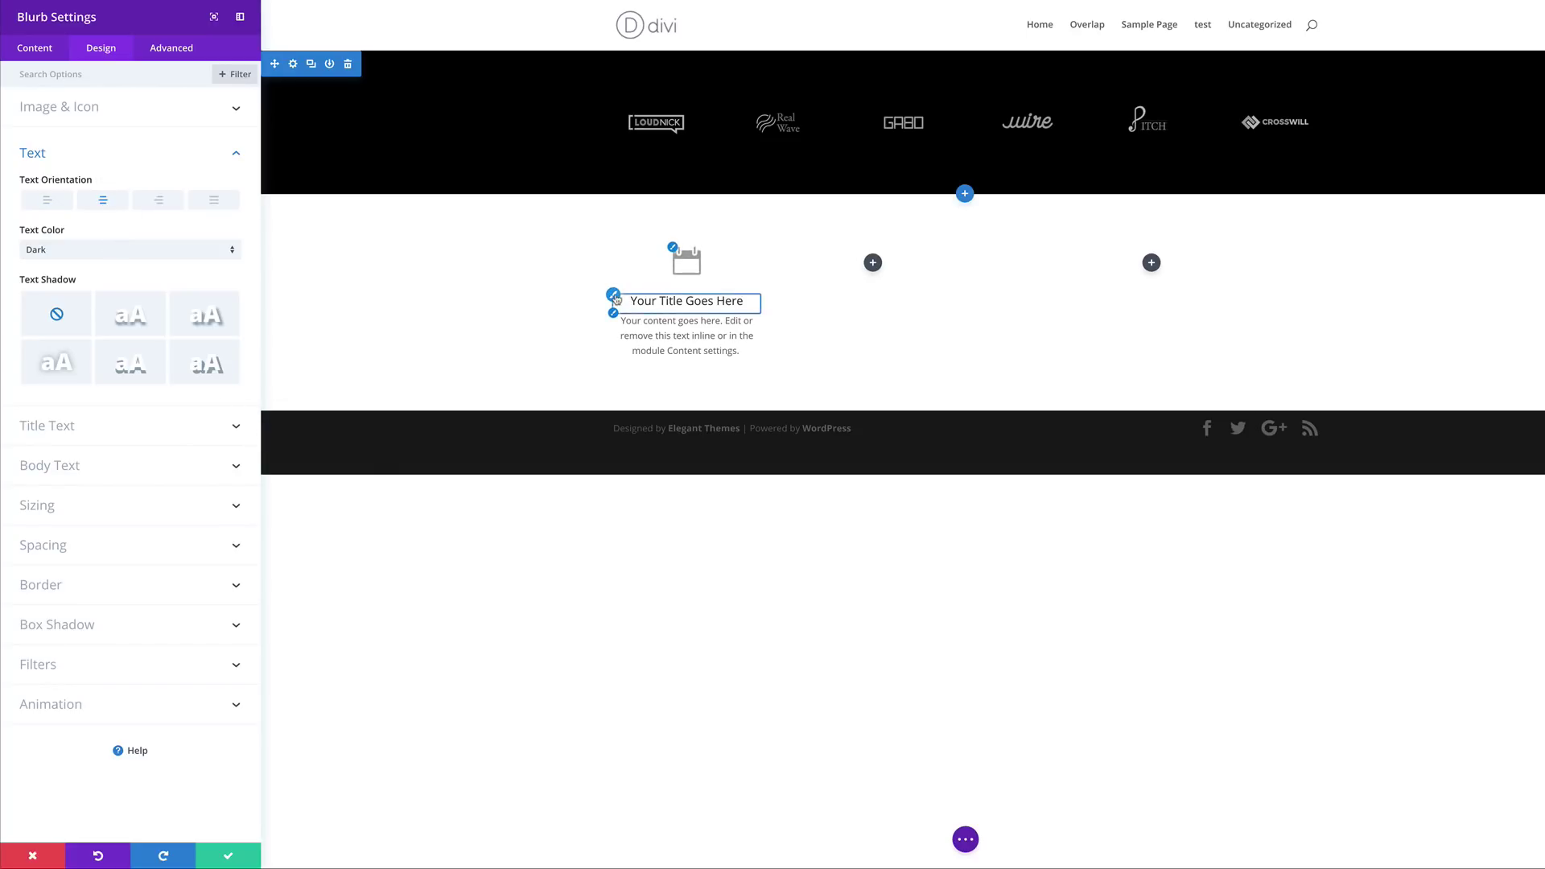
pyautogui.click(615, 297)
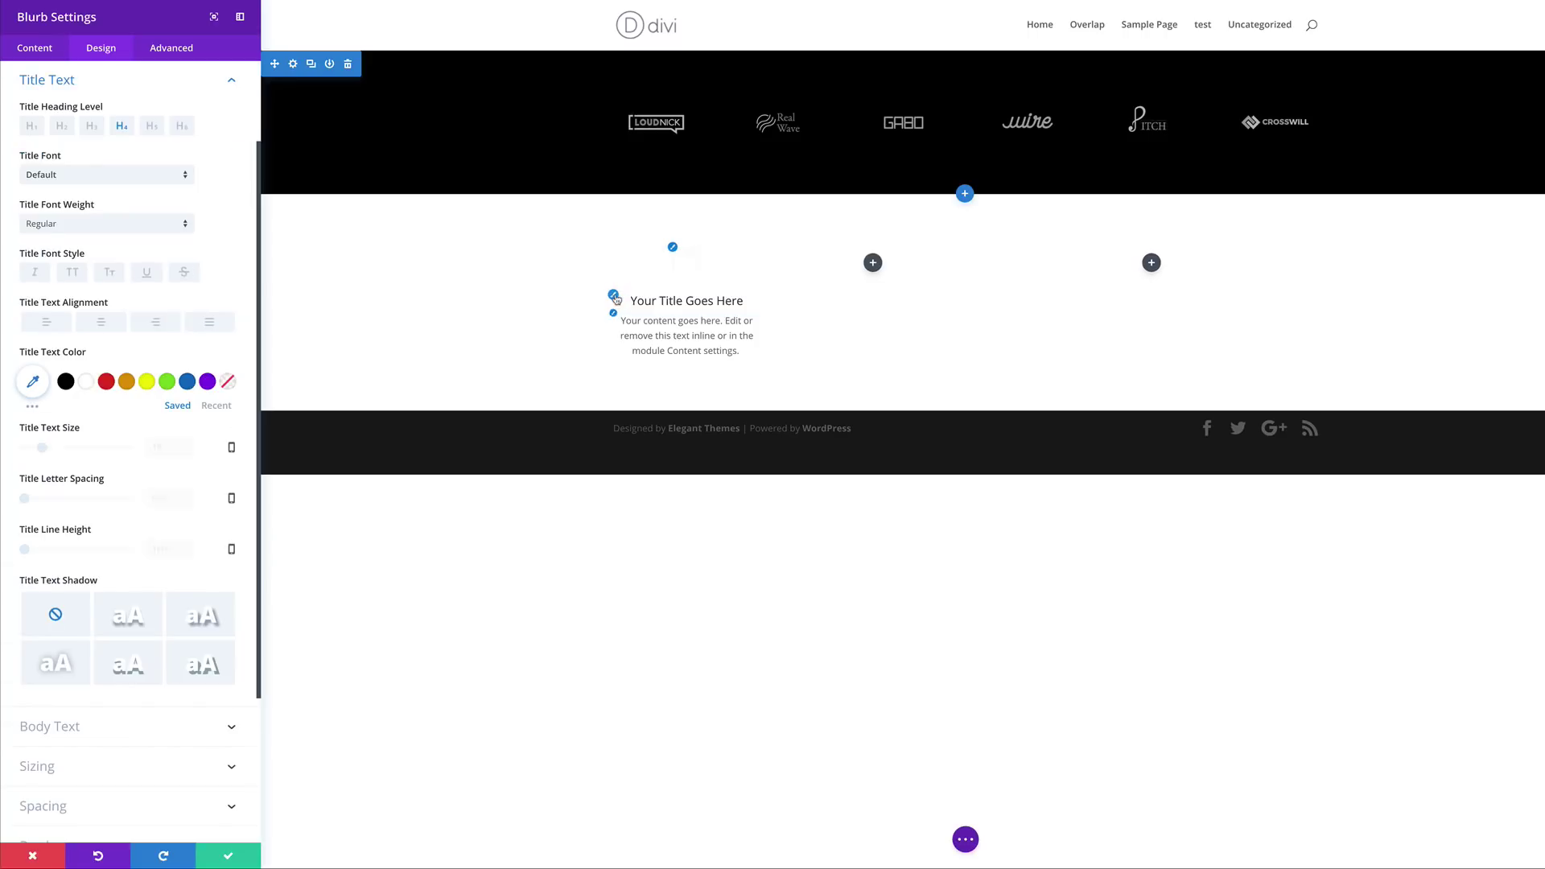
pyautogui.click(116, 285)
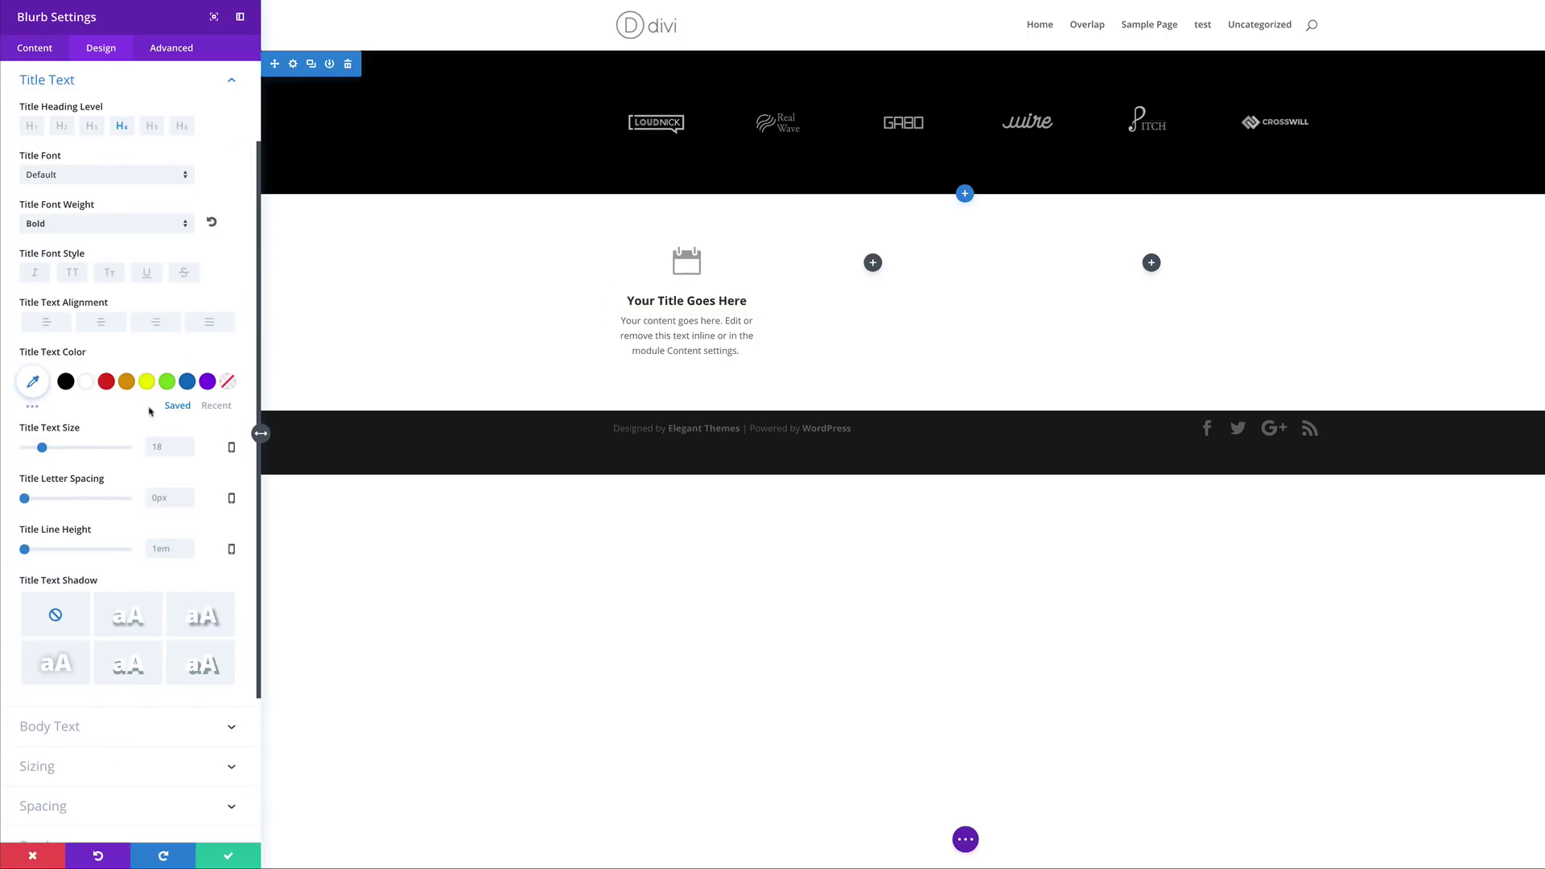
pyautogui.moveTo(44, 453); pyautogui.dragTo(45, 456)
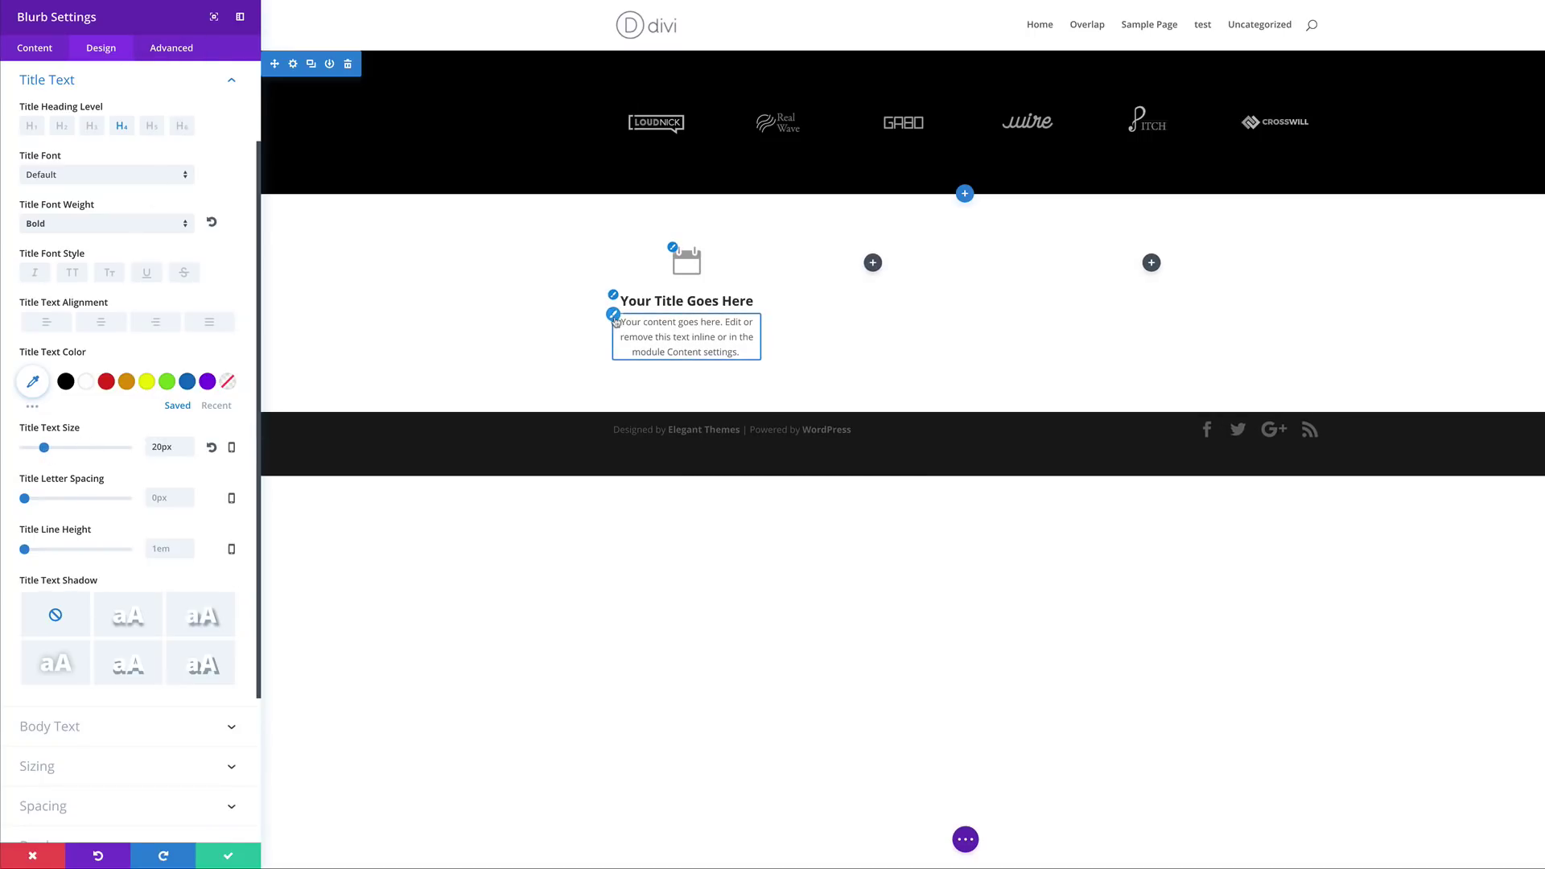
pyautogui.click(614, 315)
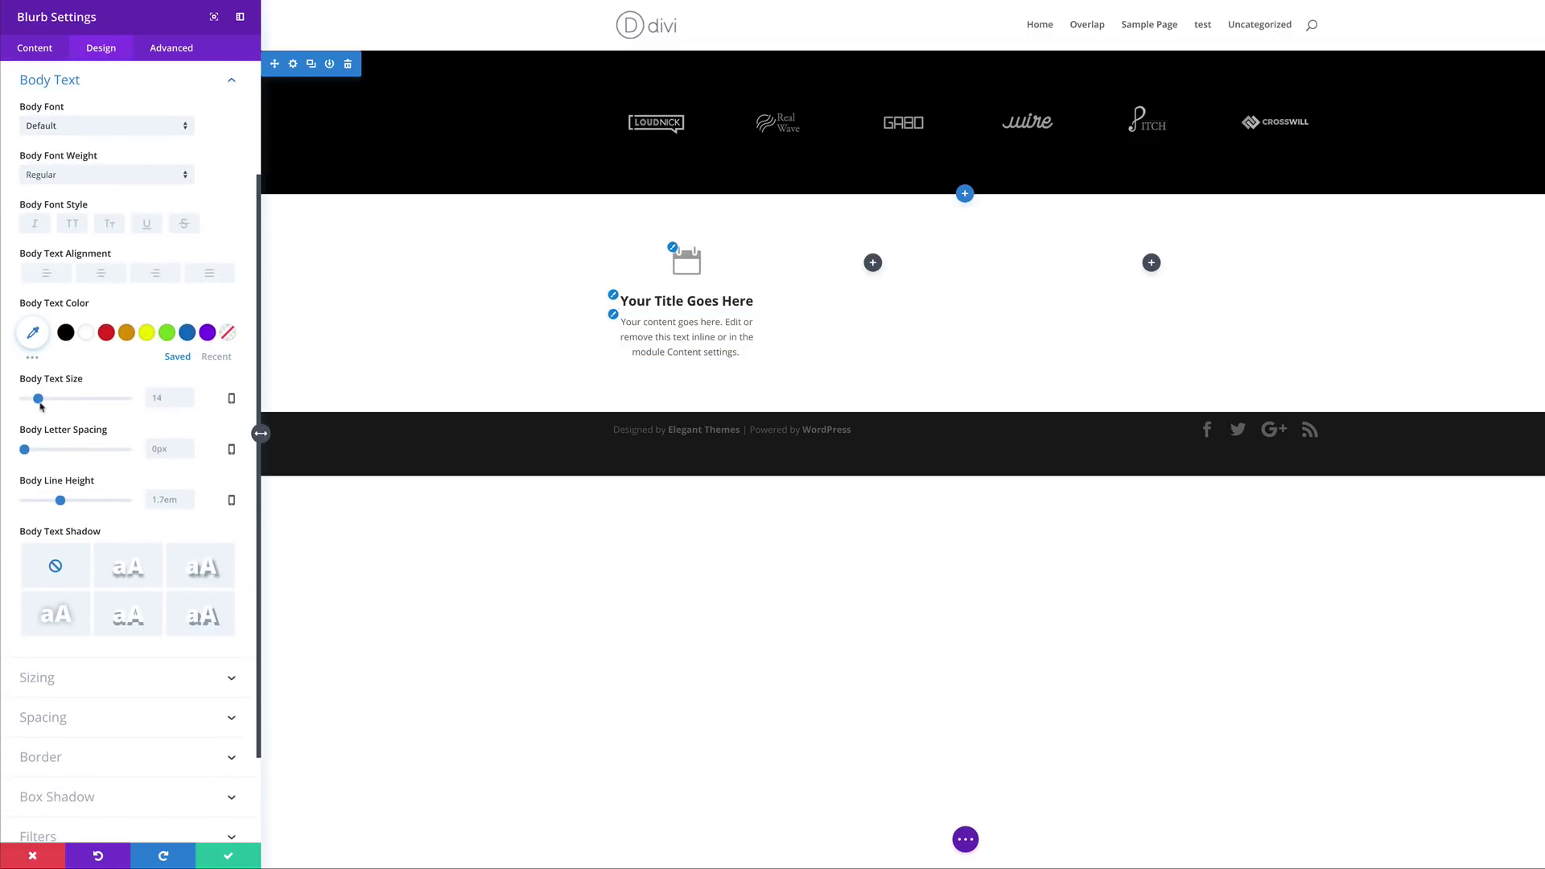
pyautogui.moveTo(41, 404); pyautogui.dragTo(41, 404)
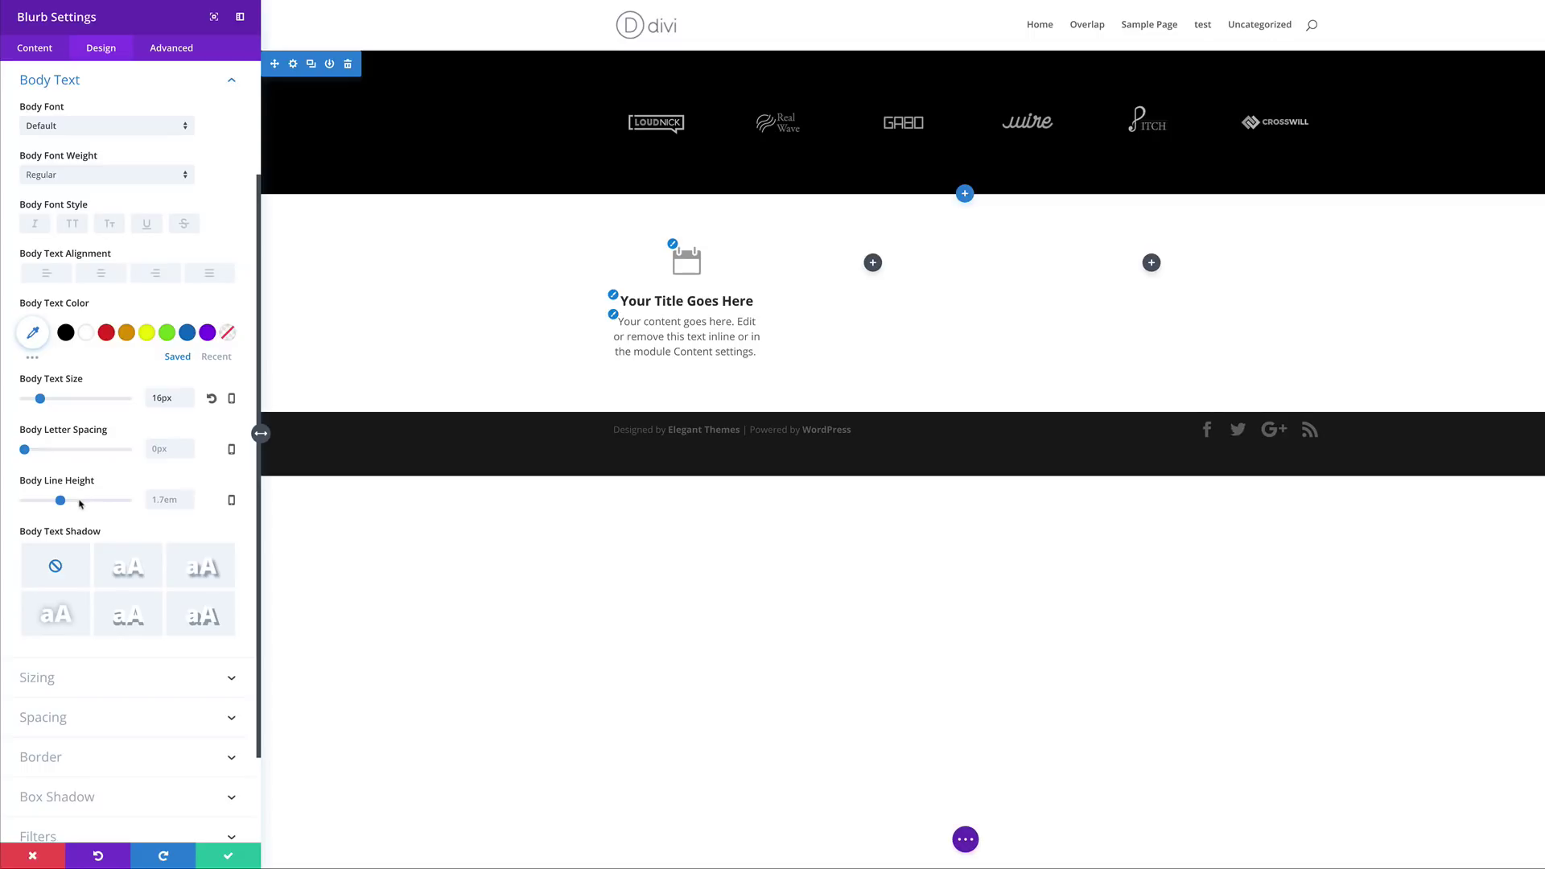
pyautogui.click(228, 860)
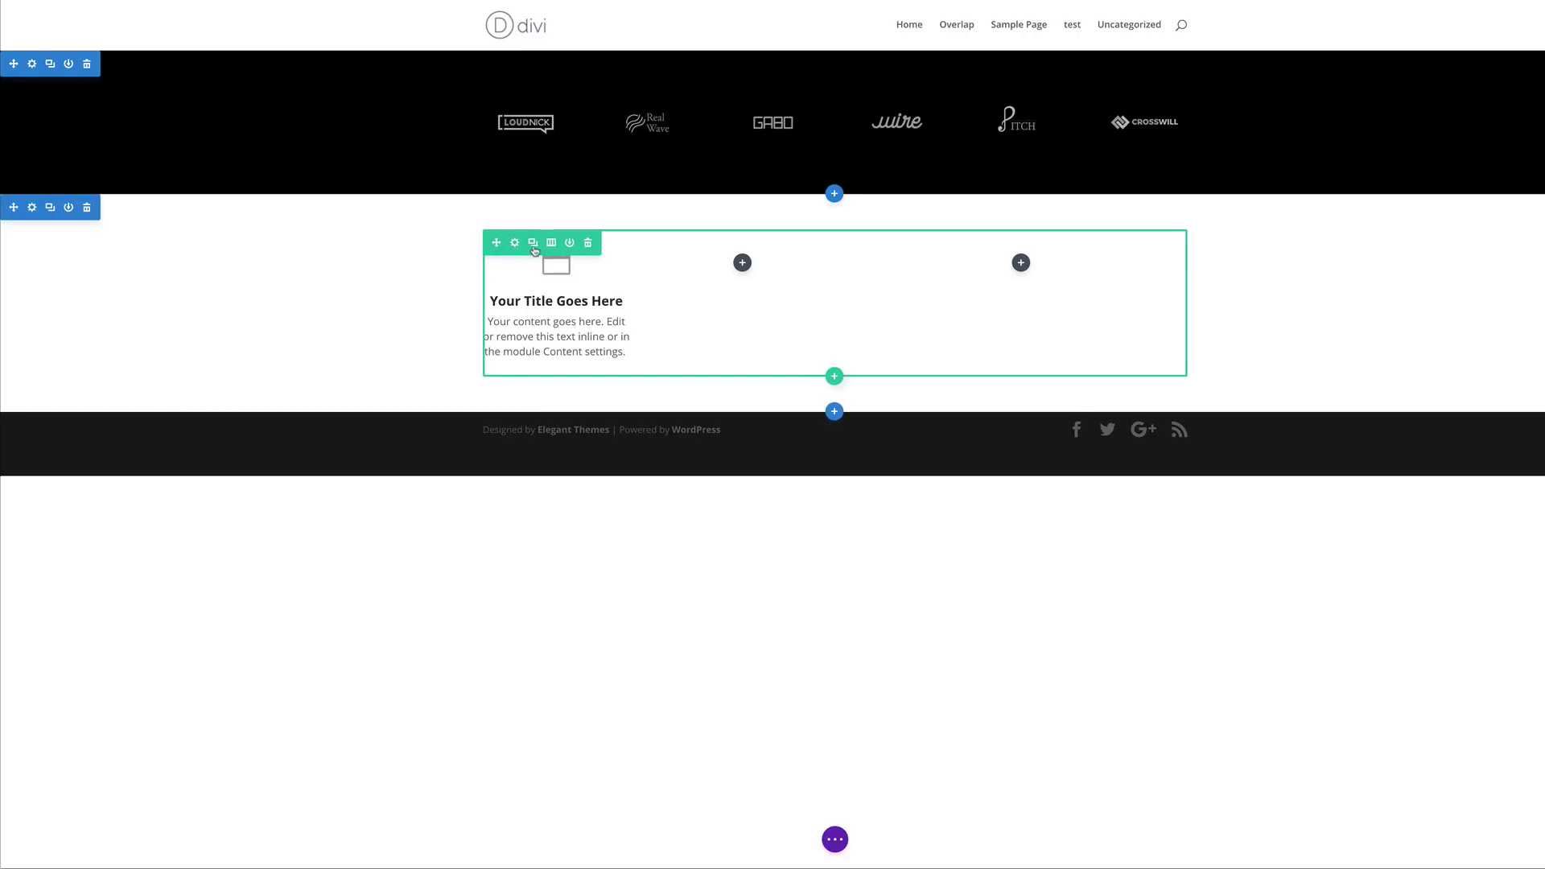
# Duplicate the blurb and move copies into the second column to form a two-by-two grid.
pyautogui.moveTo(557, 284)
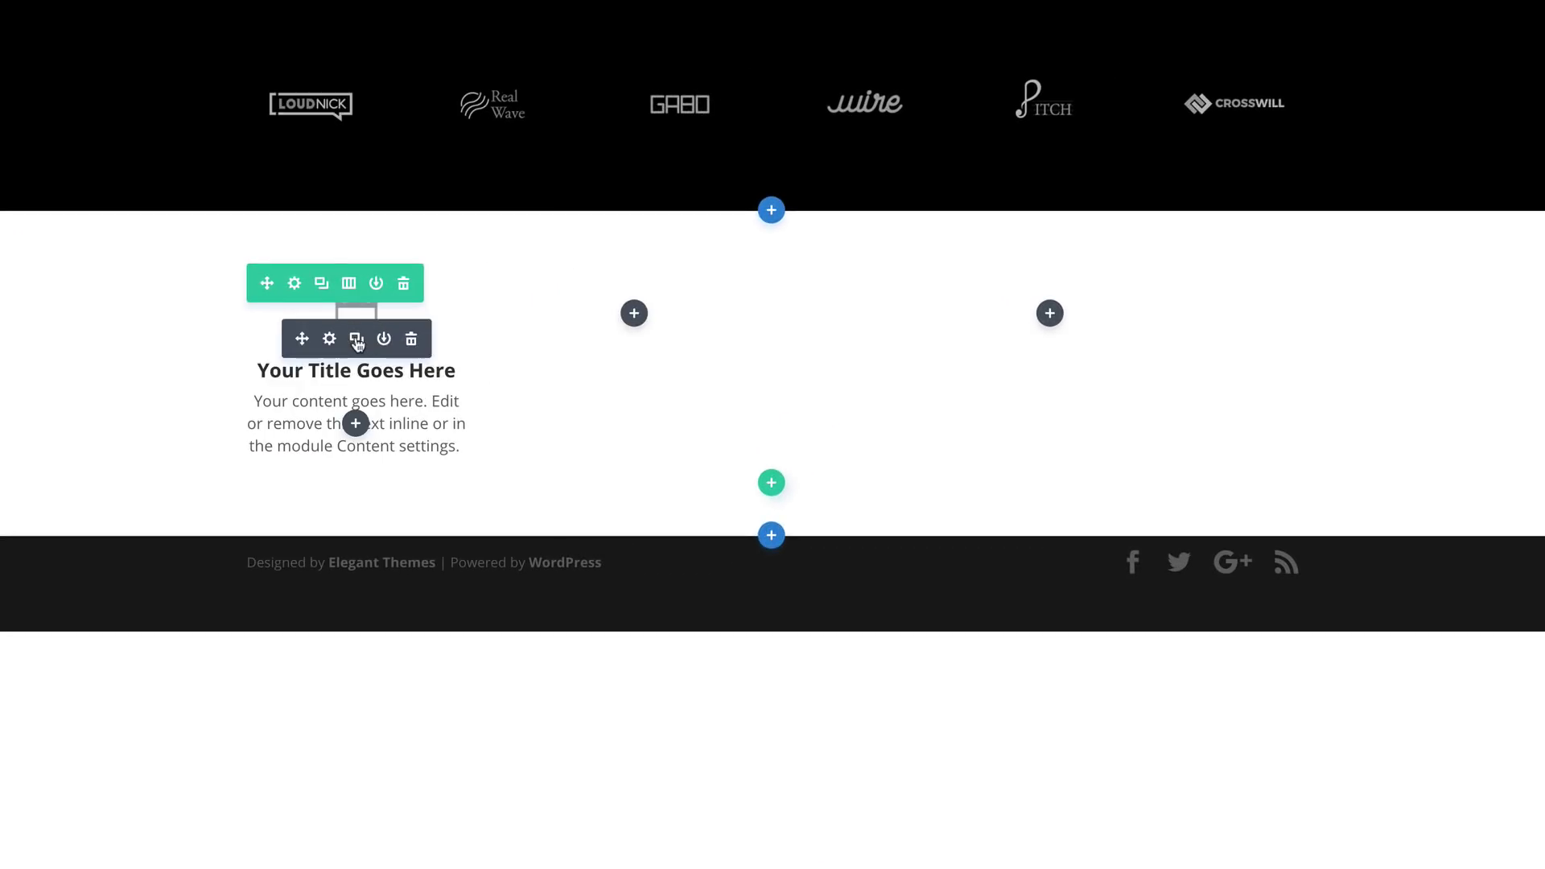
pyautogui.click(356, 339)
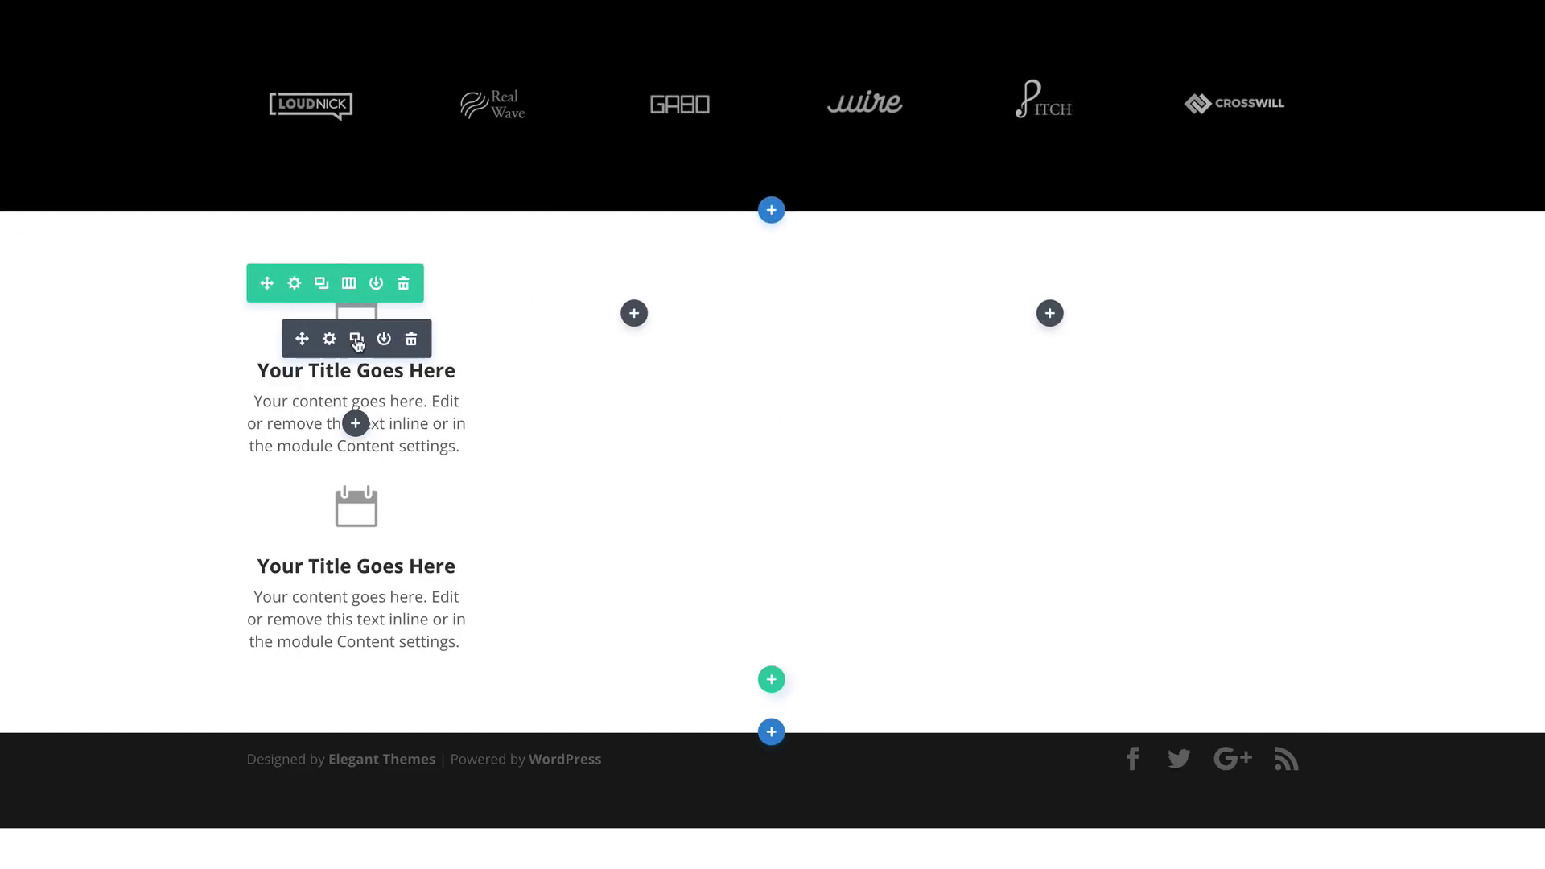
pyautogui.click(356, 339)
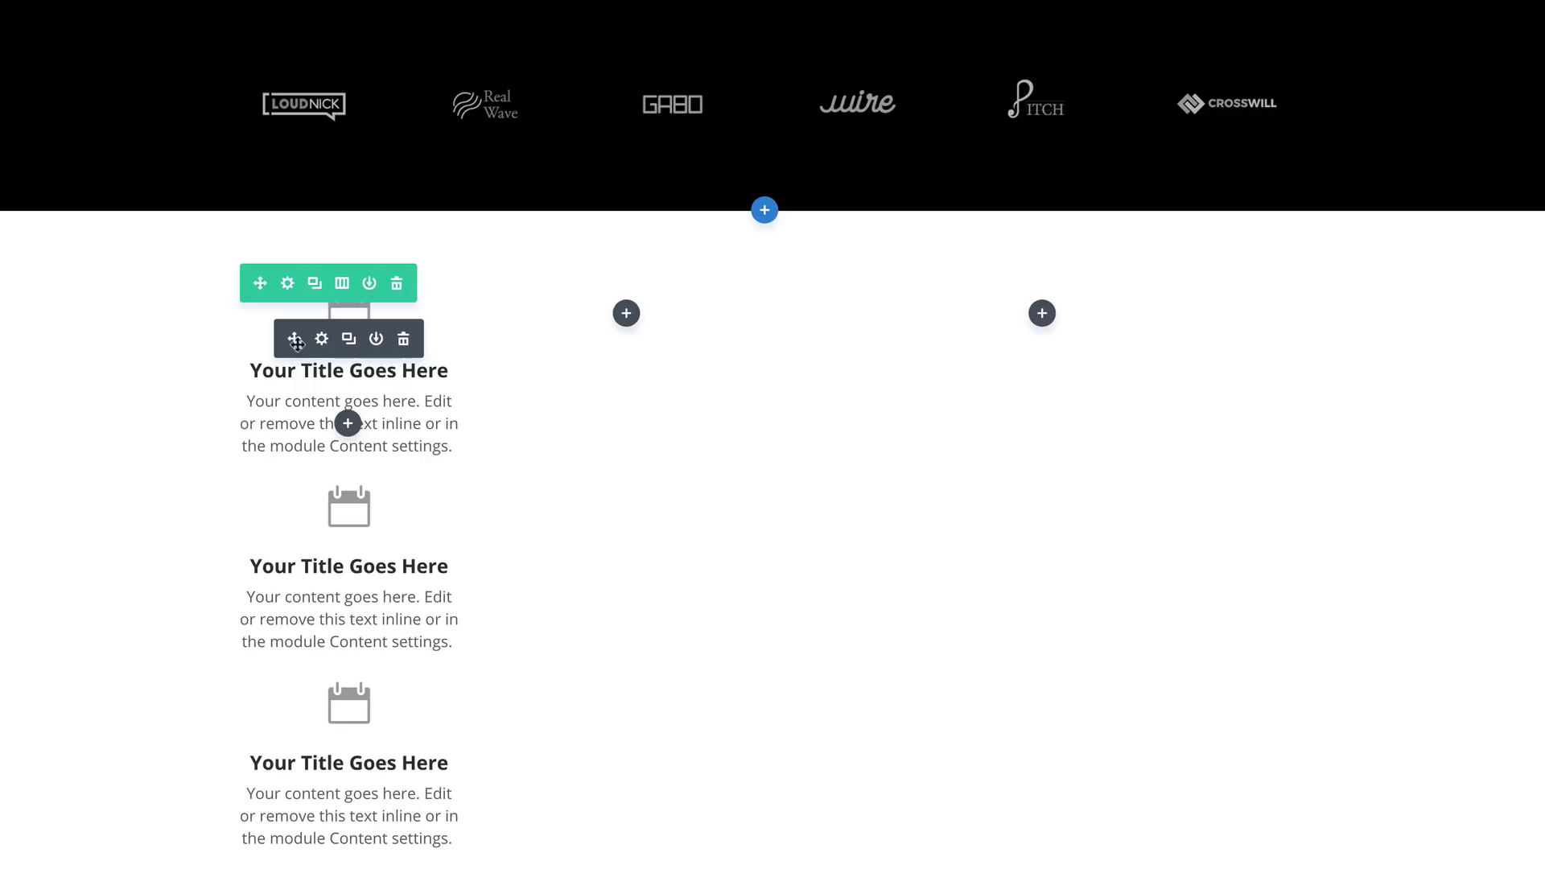
pyautogui.moveTo(295, 339); pyautogui.dragTo(639, 333)
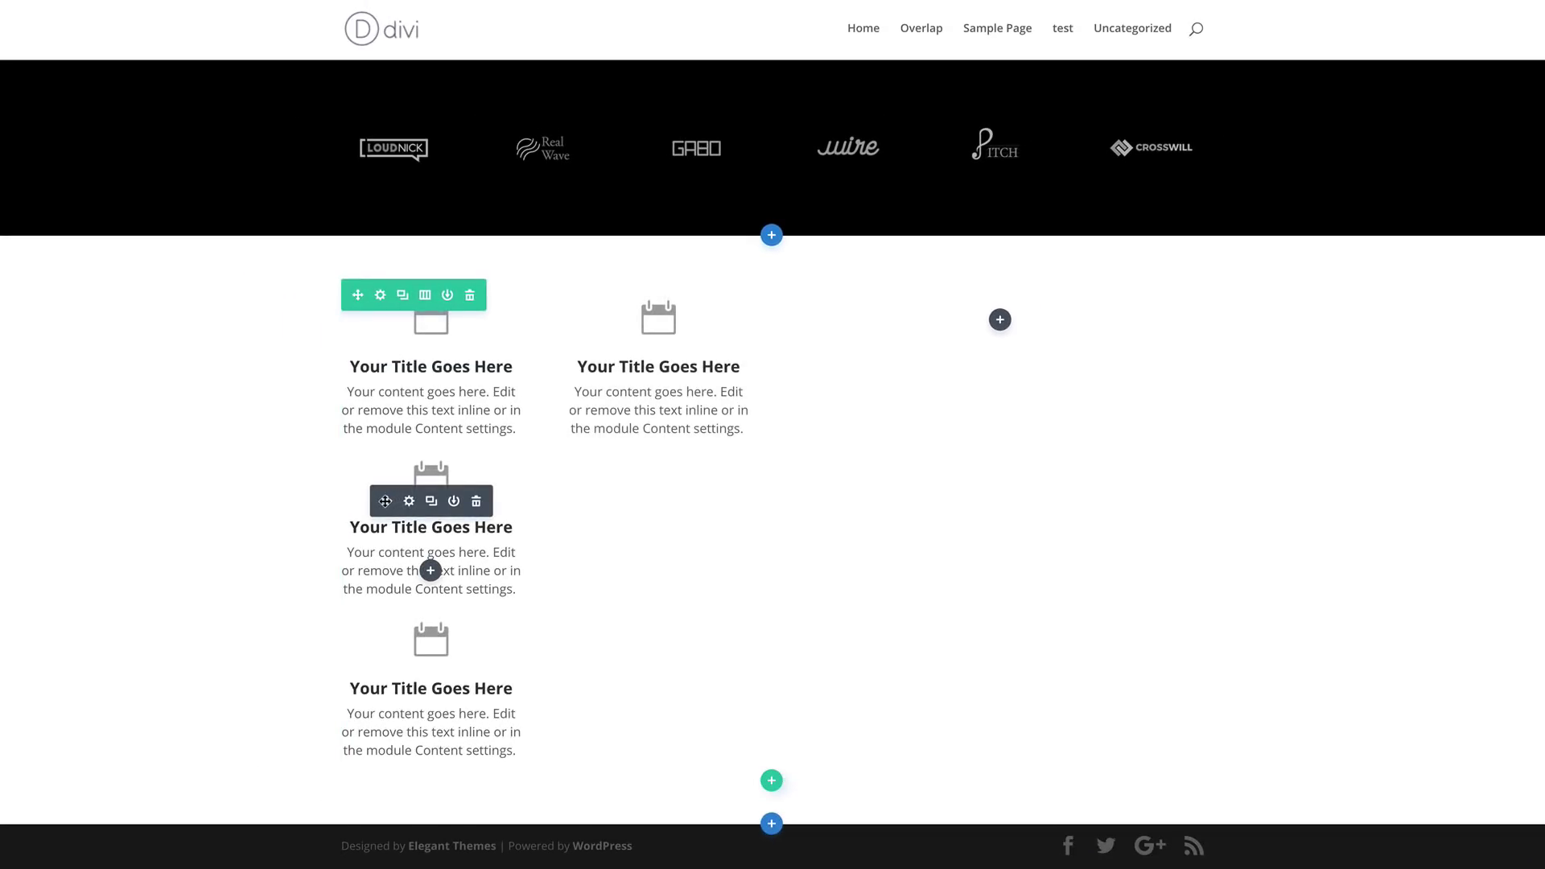
pyautogui.moveTo(385, 501); pyautogui.dragTo(643, 451)
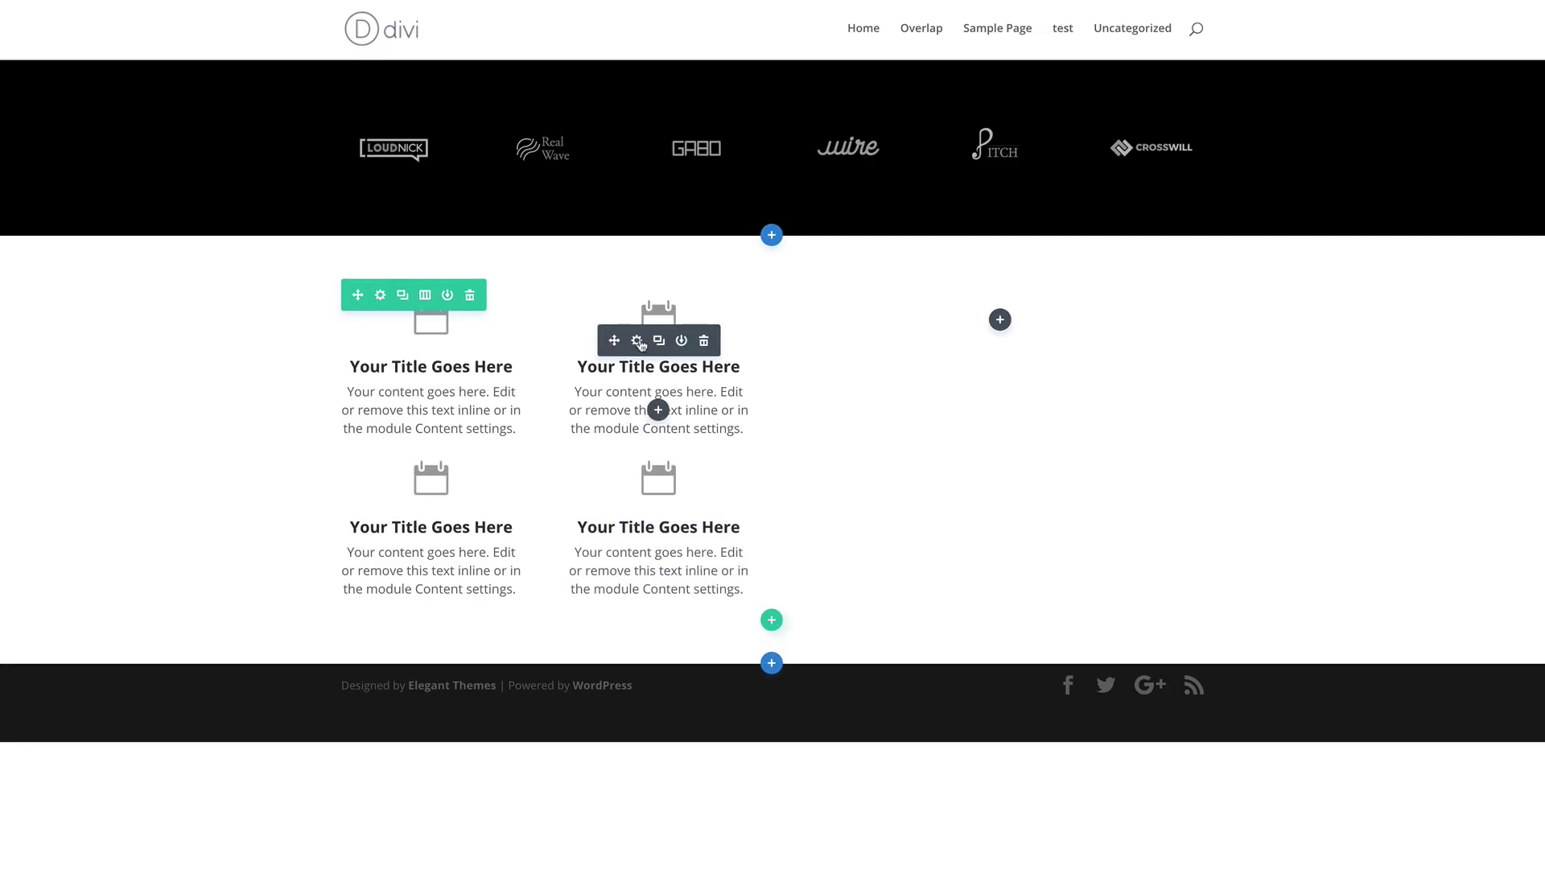
# Give the top-right blurb a picture icon.
pyautogui.click(638, 342)
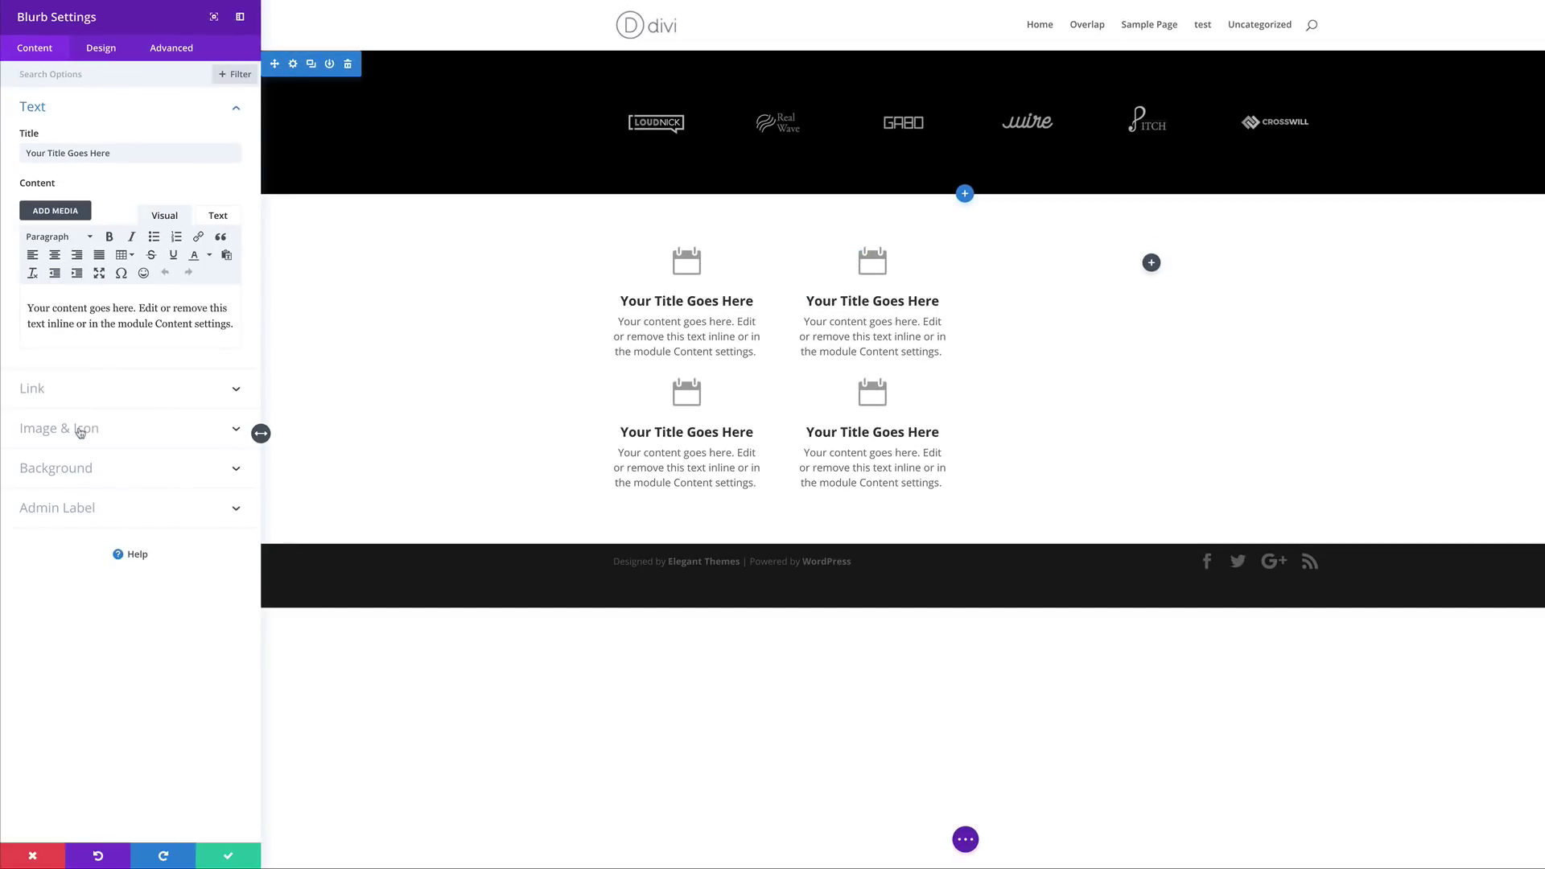
pyautogui.click(81, 431)
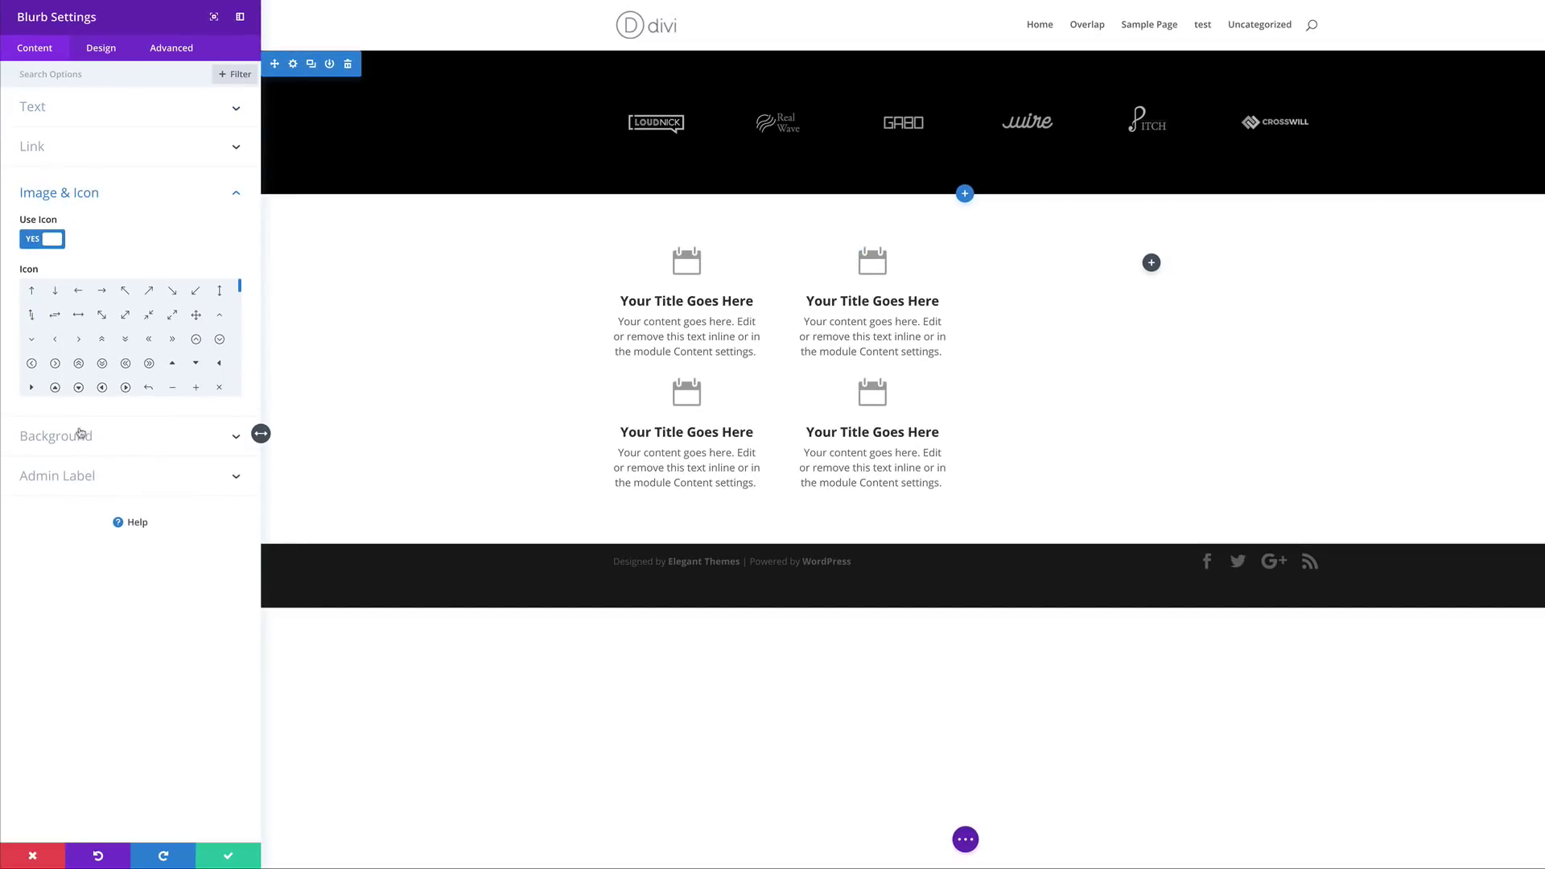
pyautogui.moveTo(242, 293); pyautogui.dragTo(246, 315)
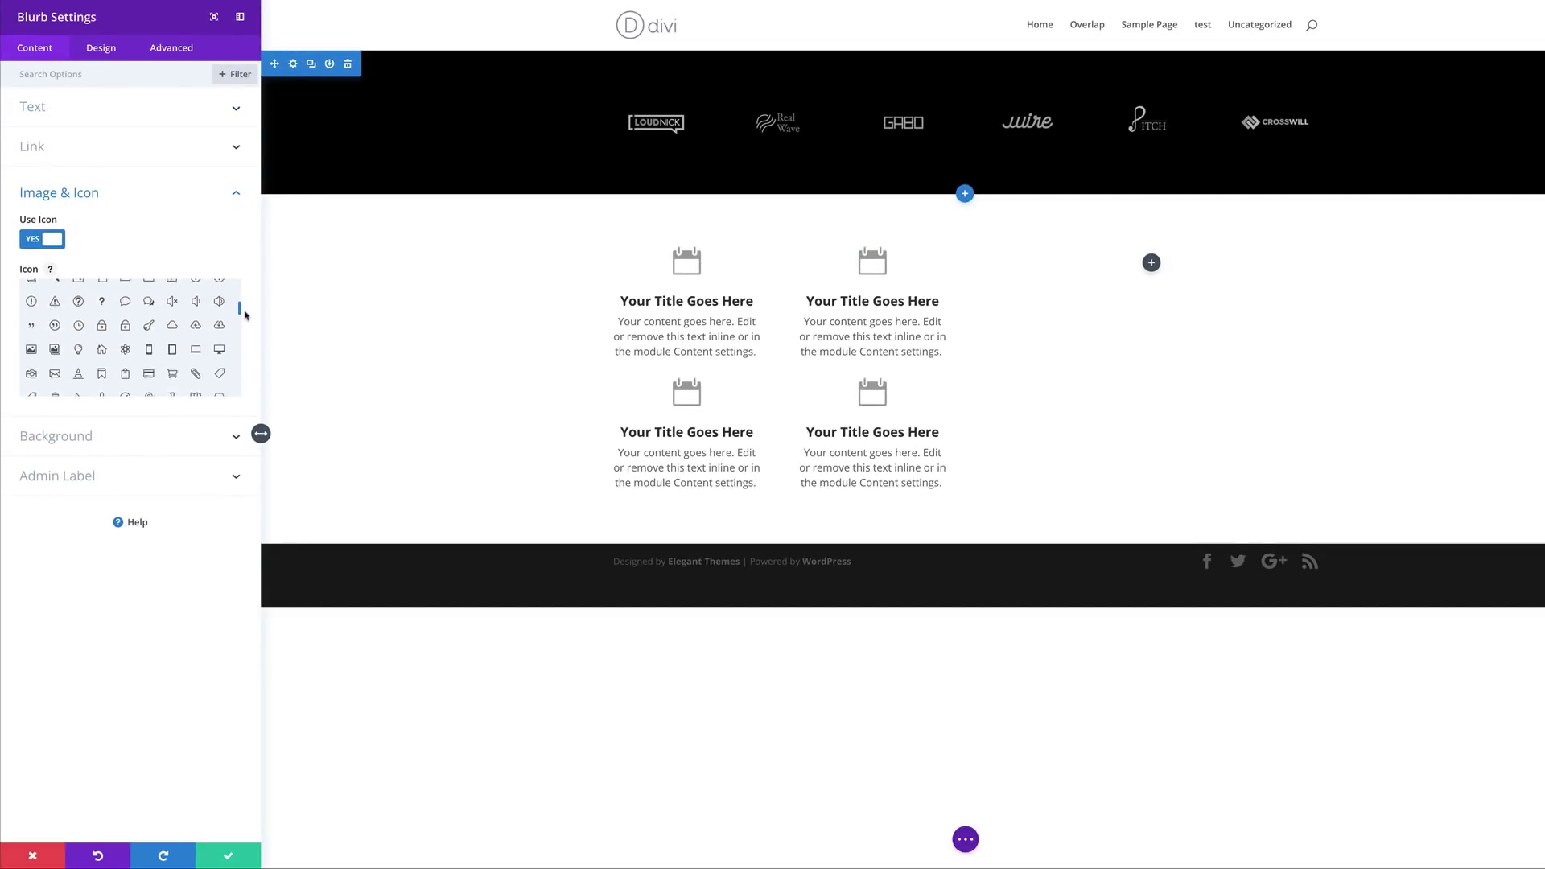
pyautogui.click(56, 345)
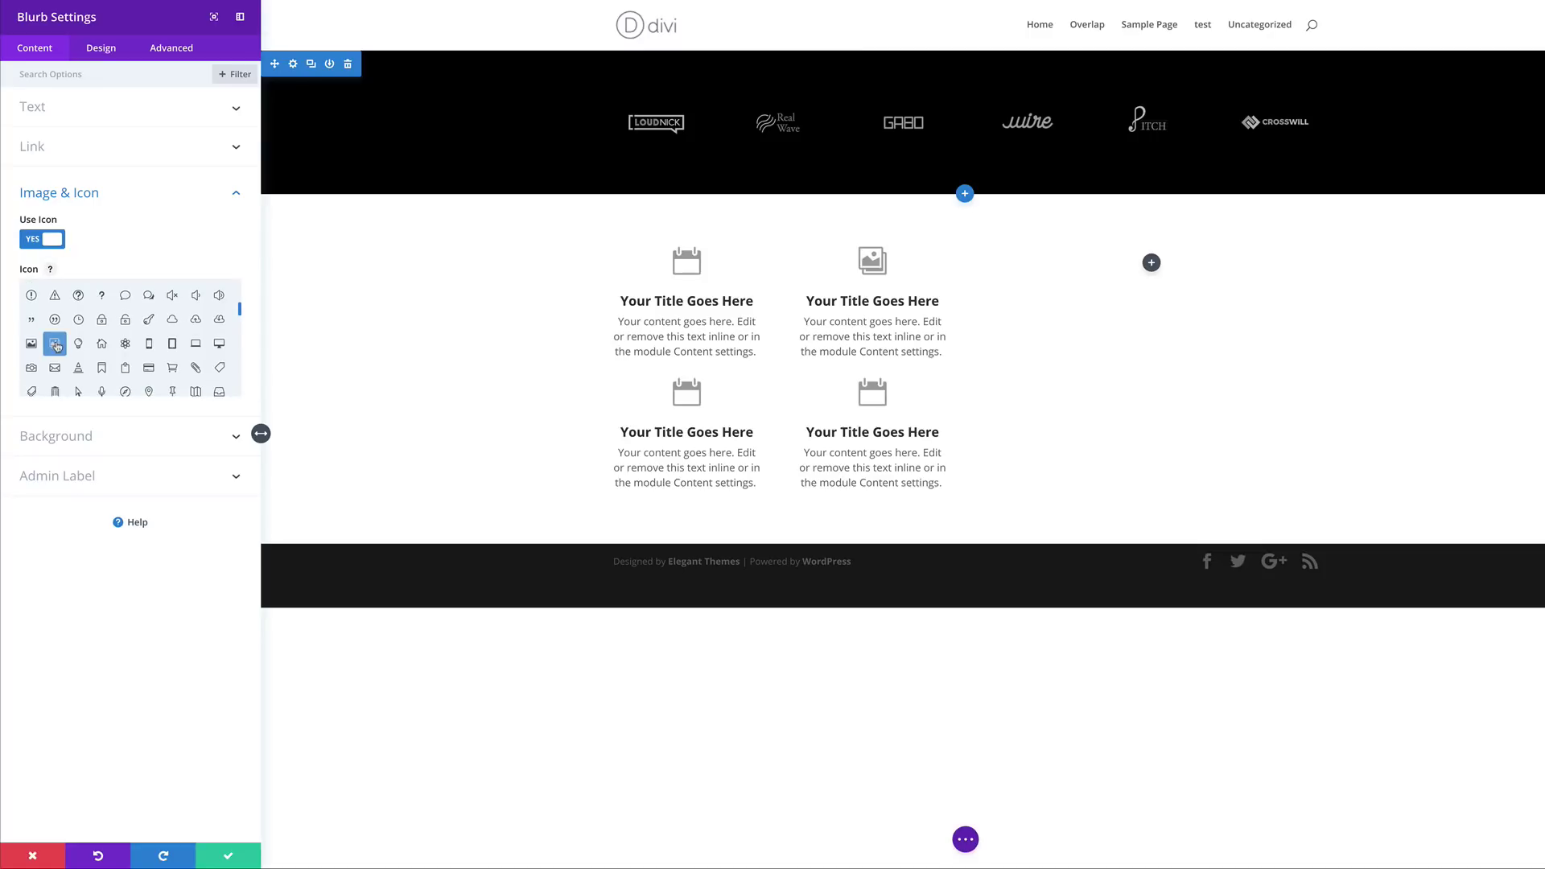
pyautogui.click(229, 858)
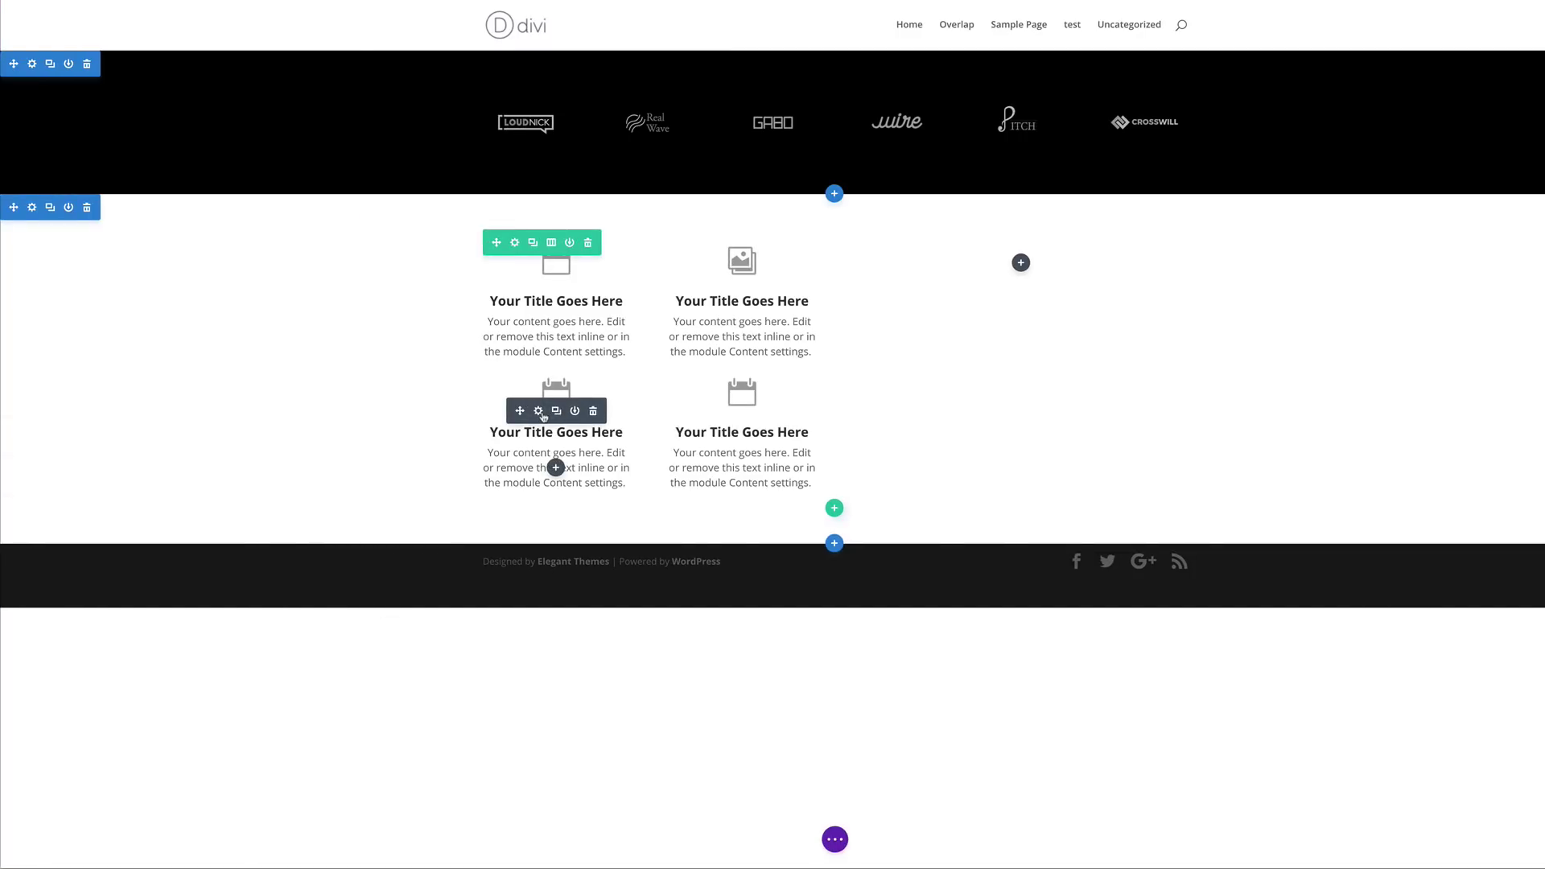
# Give the lower-left blurb a film strip icon and the lower-right blurb a camera icon.
pyautogui.click(540, 412)
pyautogui.click(83, 428)
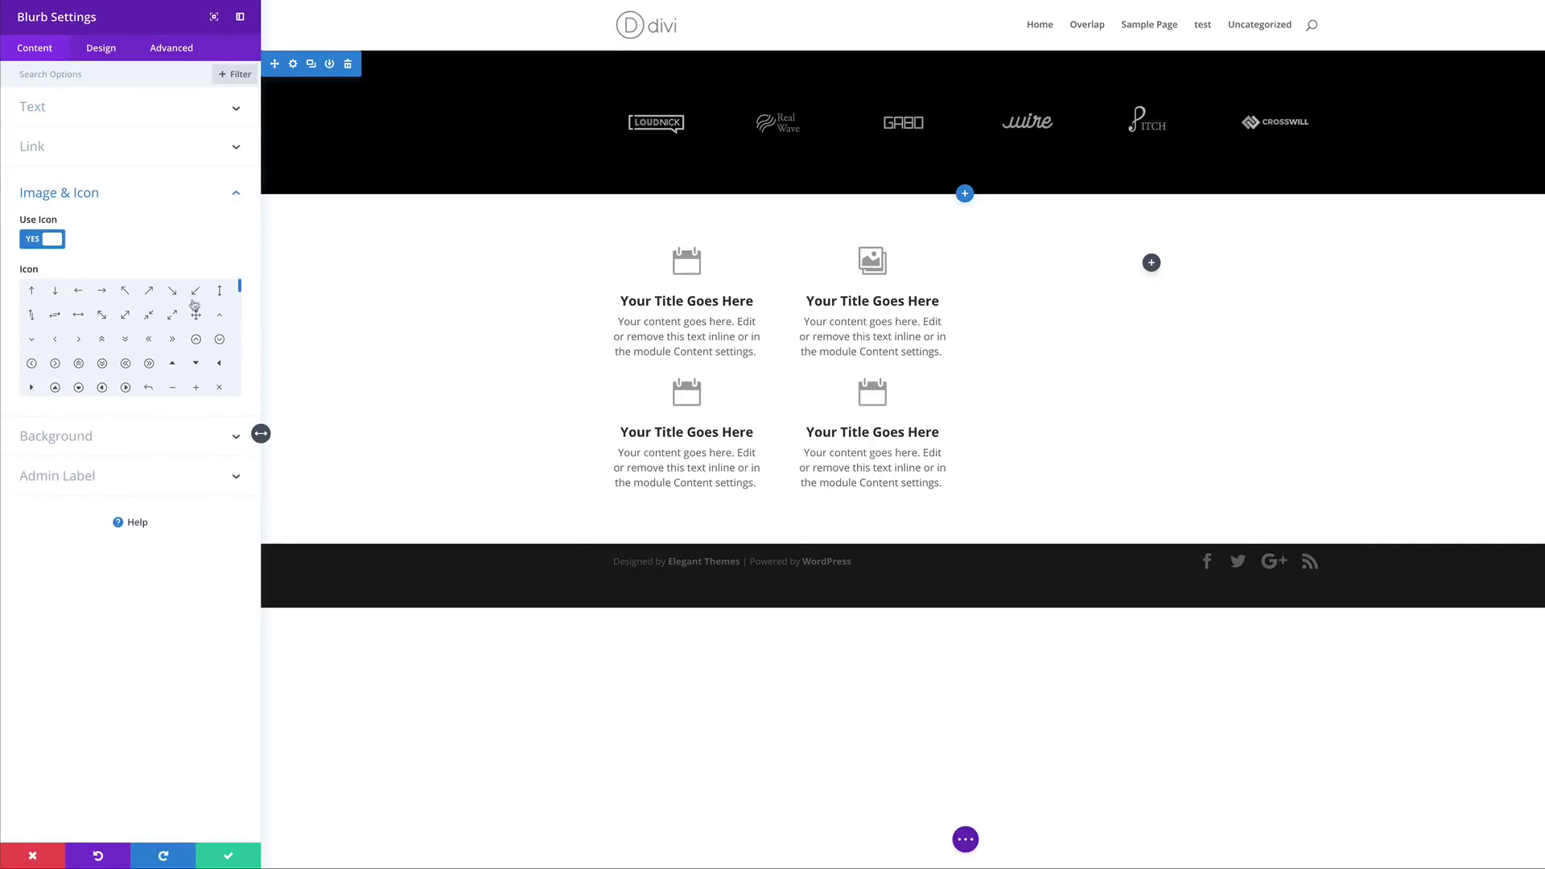
pyautogui.moveTo(239, 291); pyautogui.dragTo(241, 324)
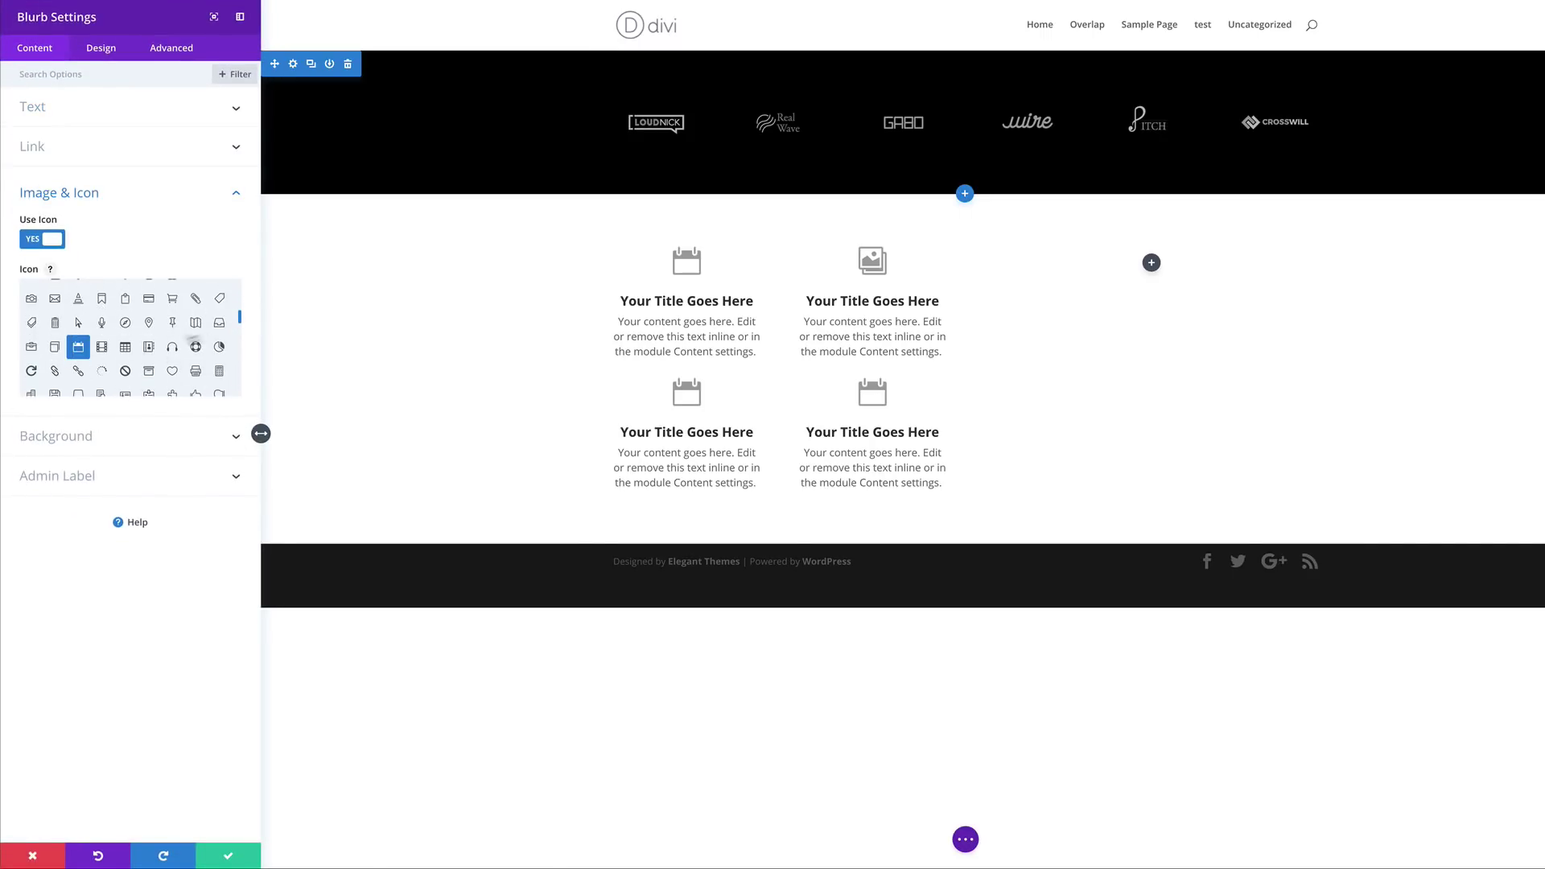
pyautogui.click(103, 348)
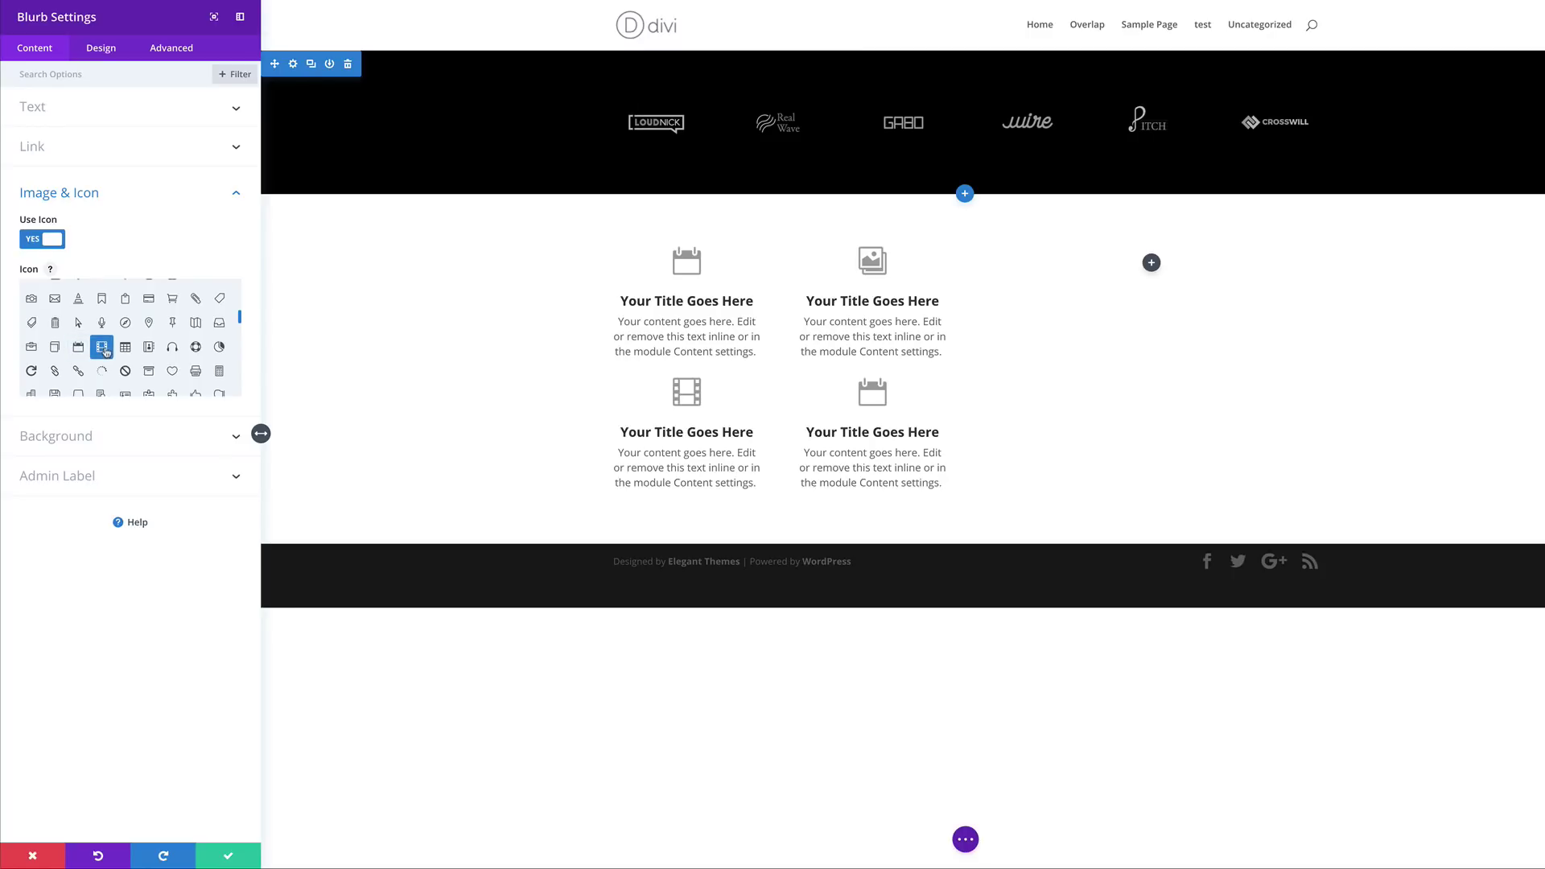
pyautogui.click(231, 855)
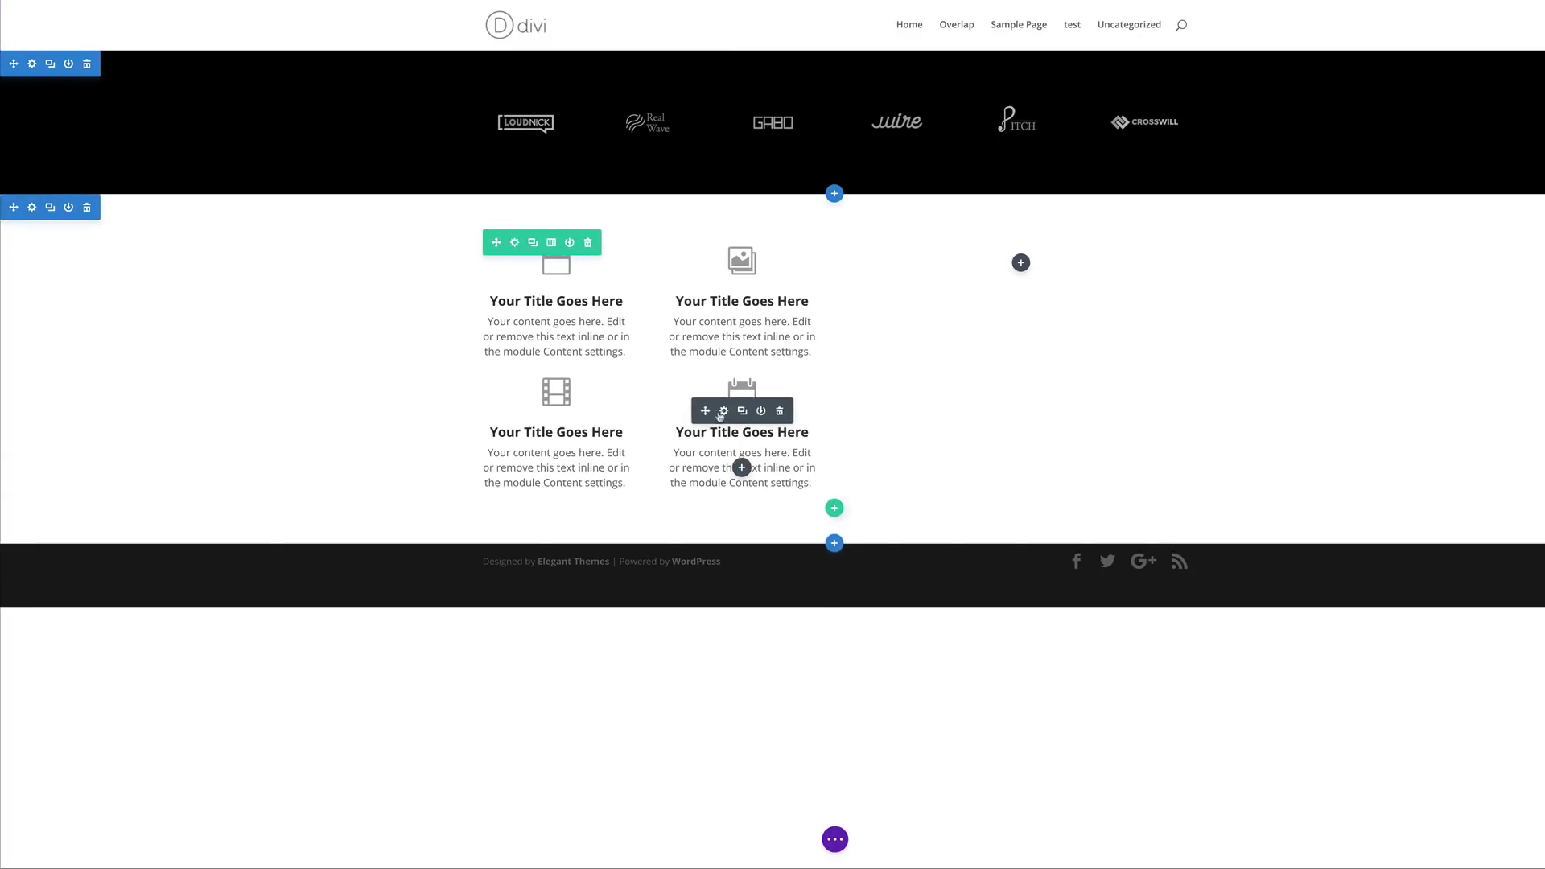
pyautogui.click(724, 412)
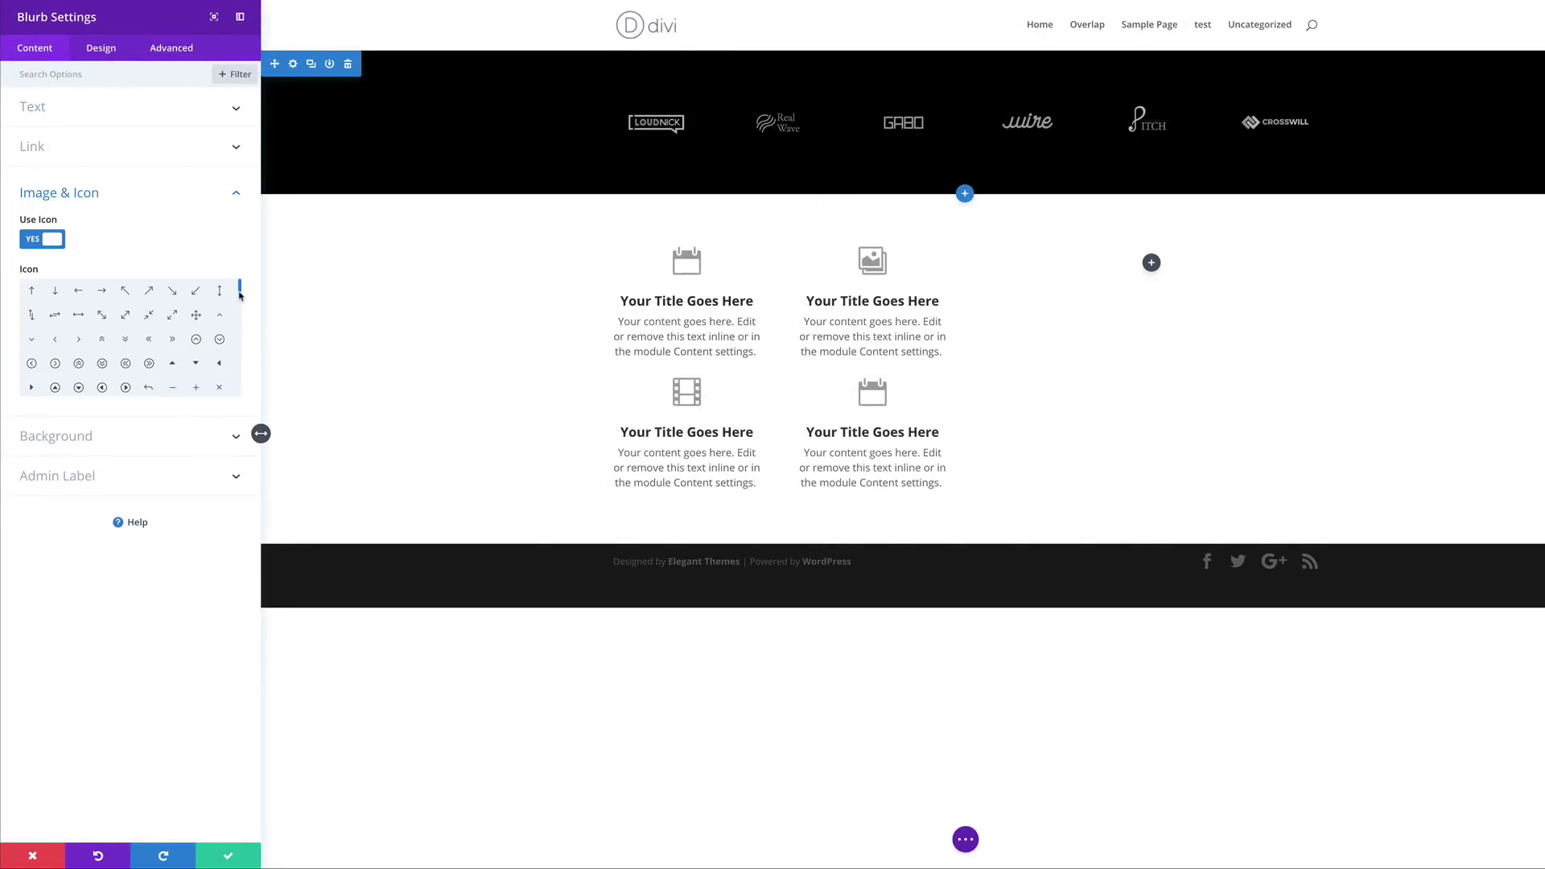
pyautogui.moveTo(240, 293); pyautogui.dragTo(229, 324)
pyautogui.click(31, 344)
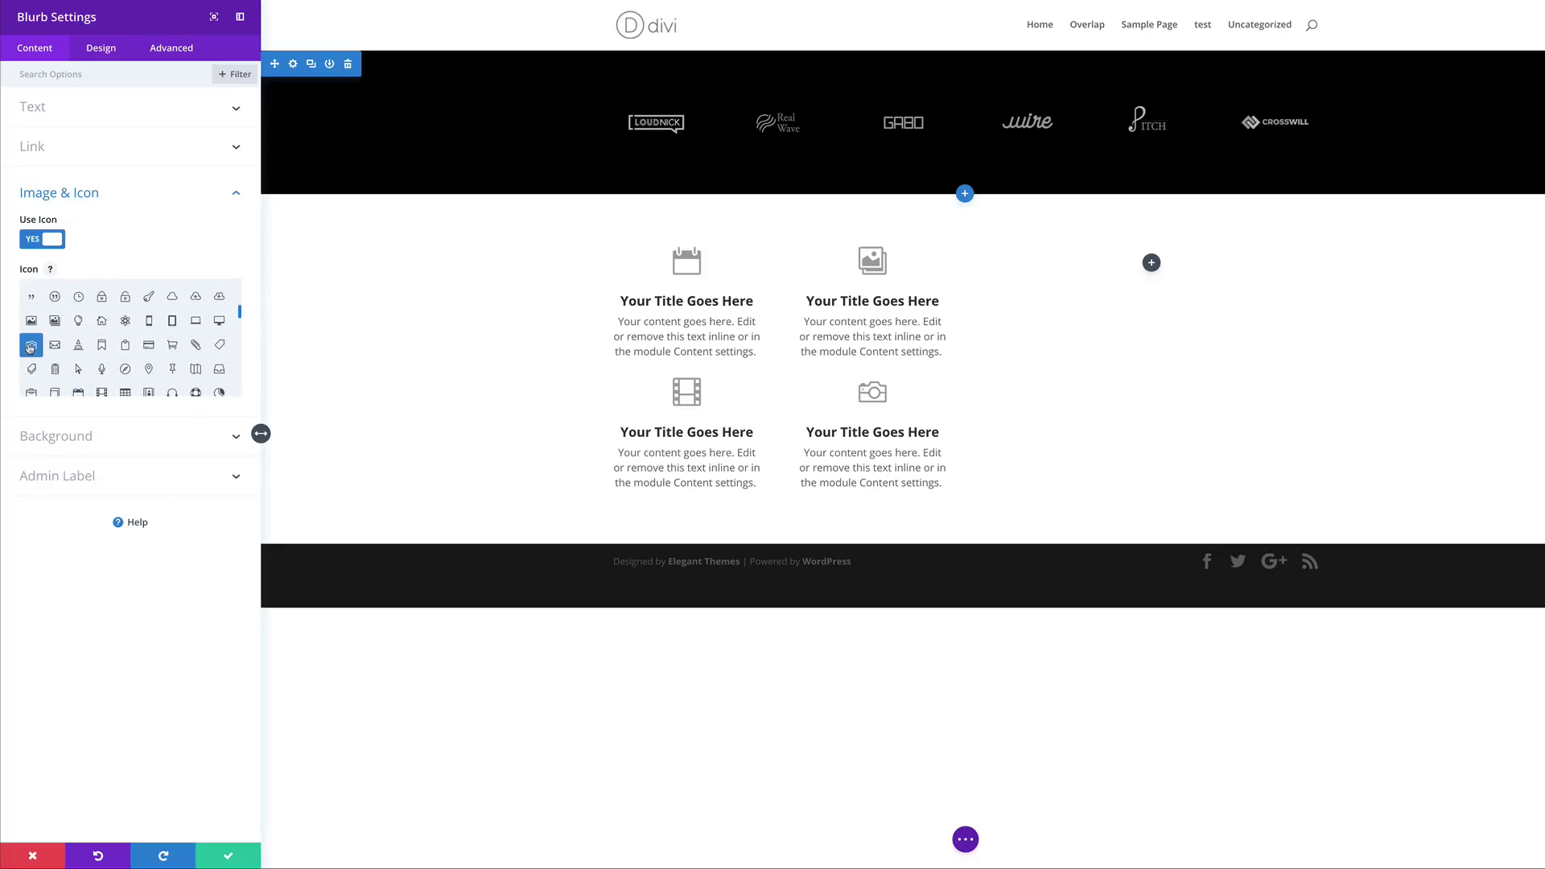
pyautogui.click(232, 847)
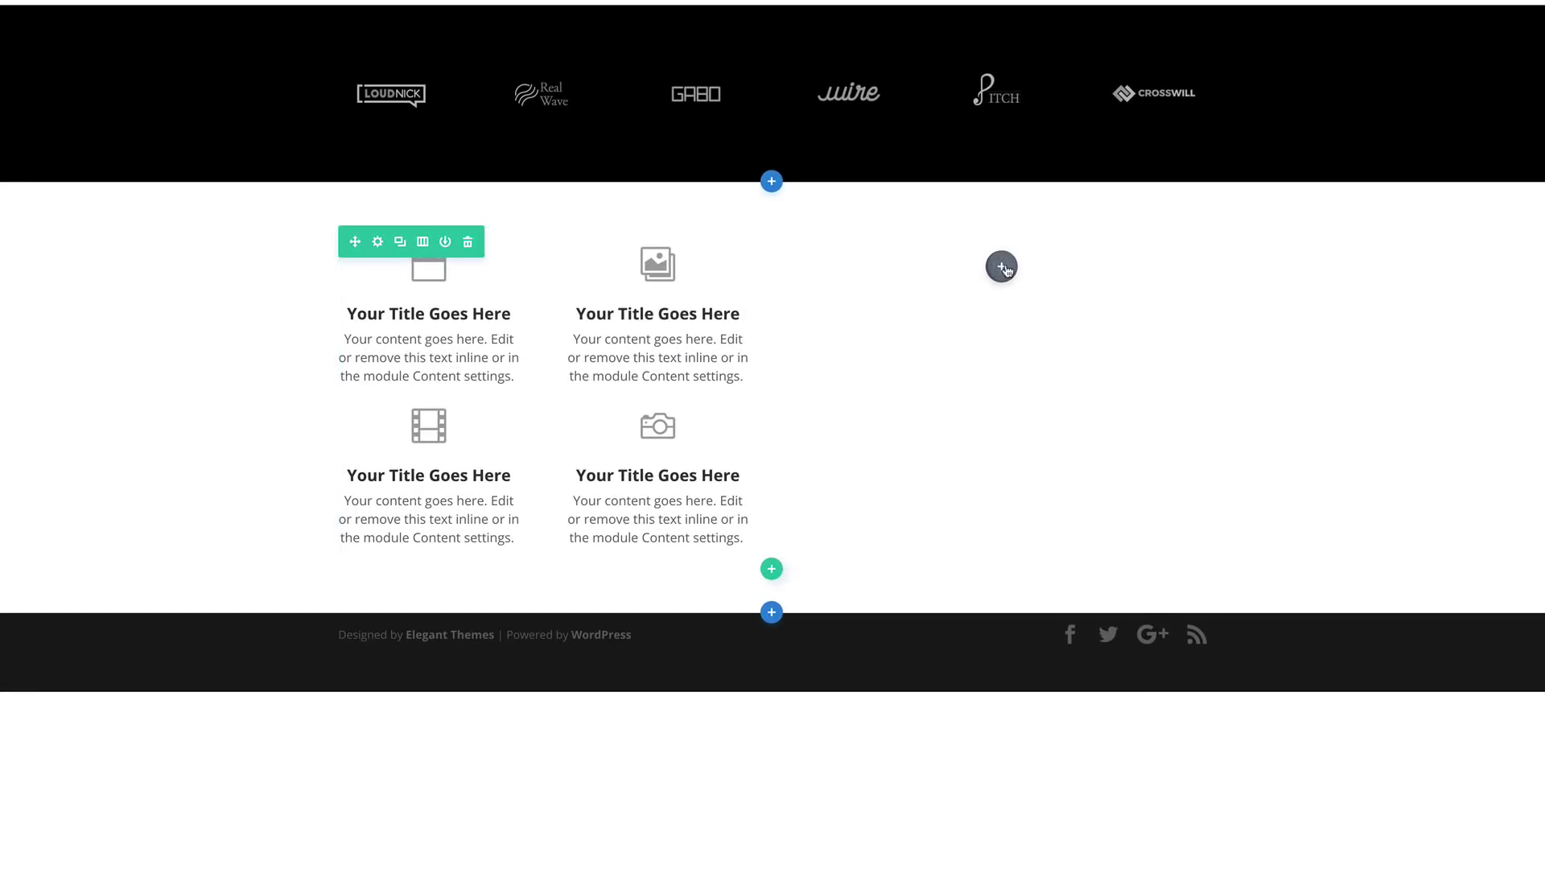
# Add an Image module showing the potted plant photo to the wide right-hand column.
pyautogui.click(1003, 267)
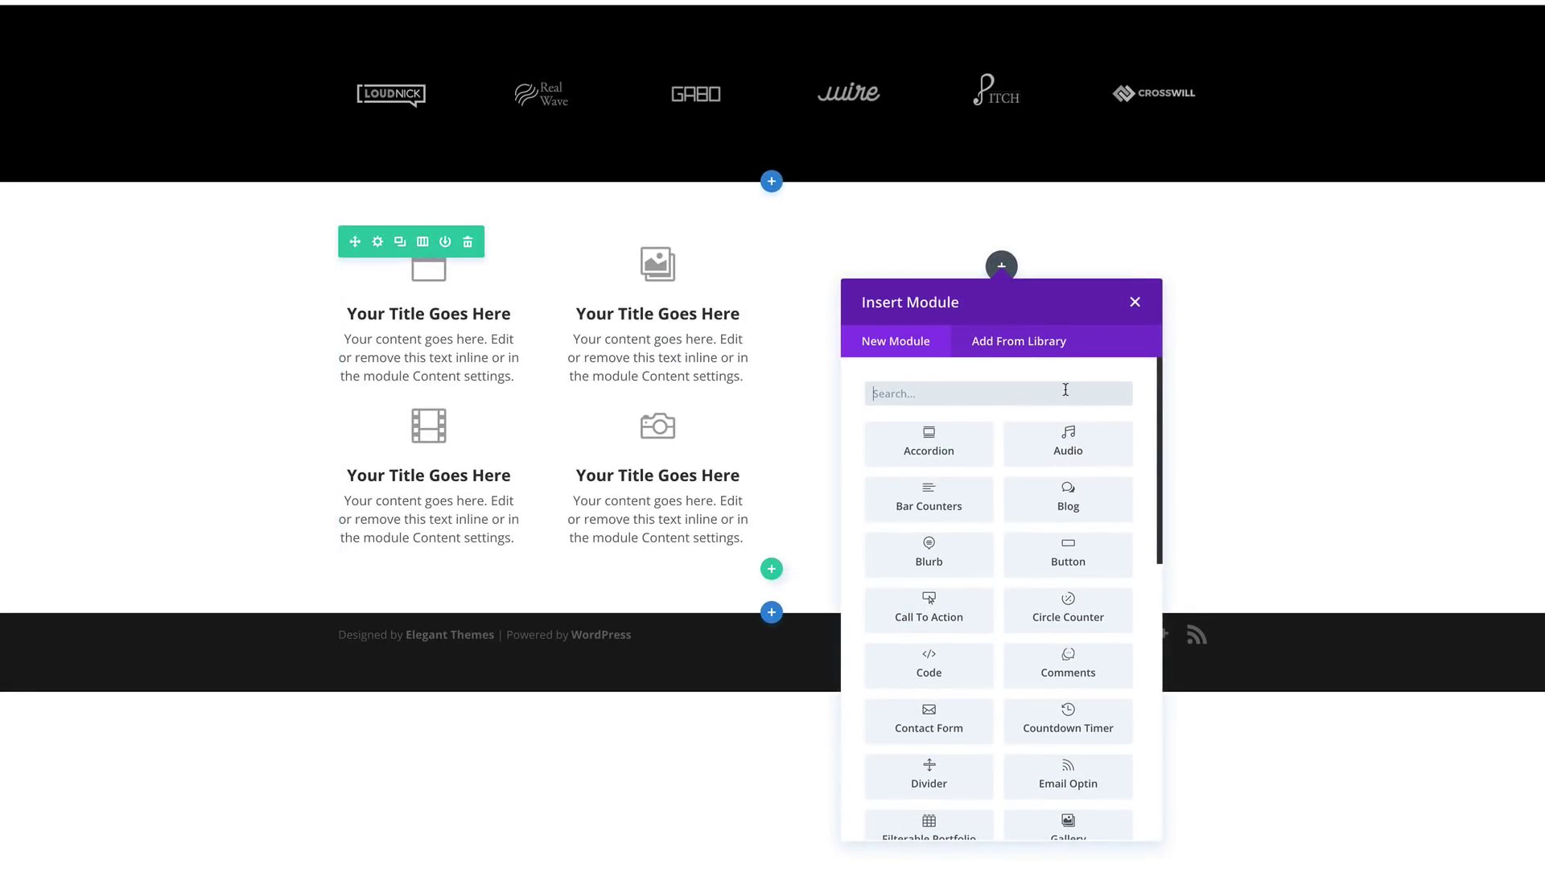
pyautogui.write('image')
pyautogui.click(929, 444)
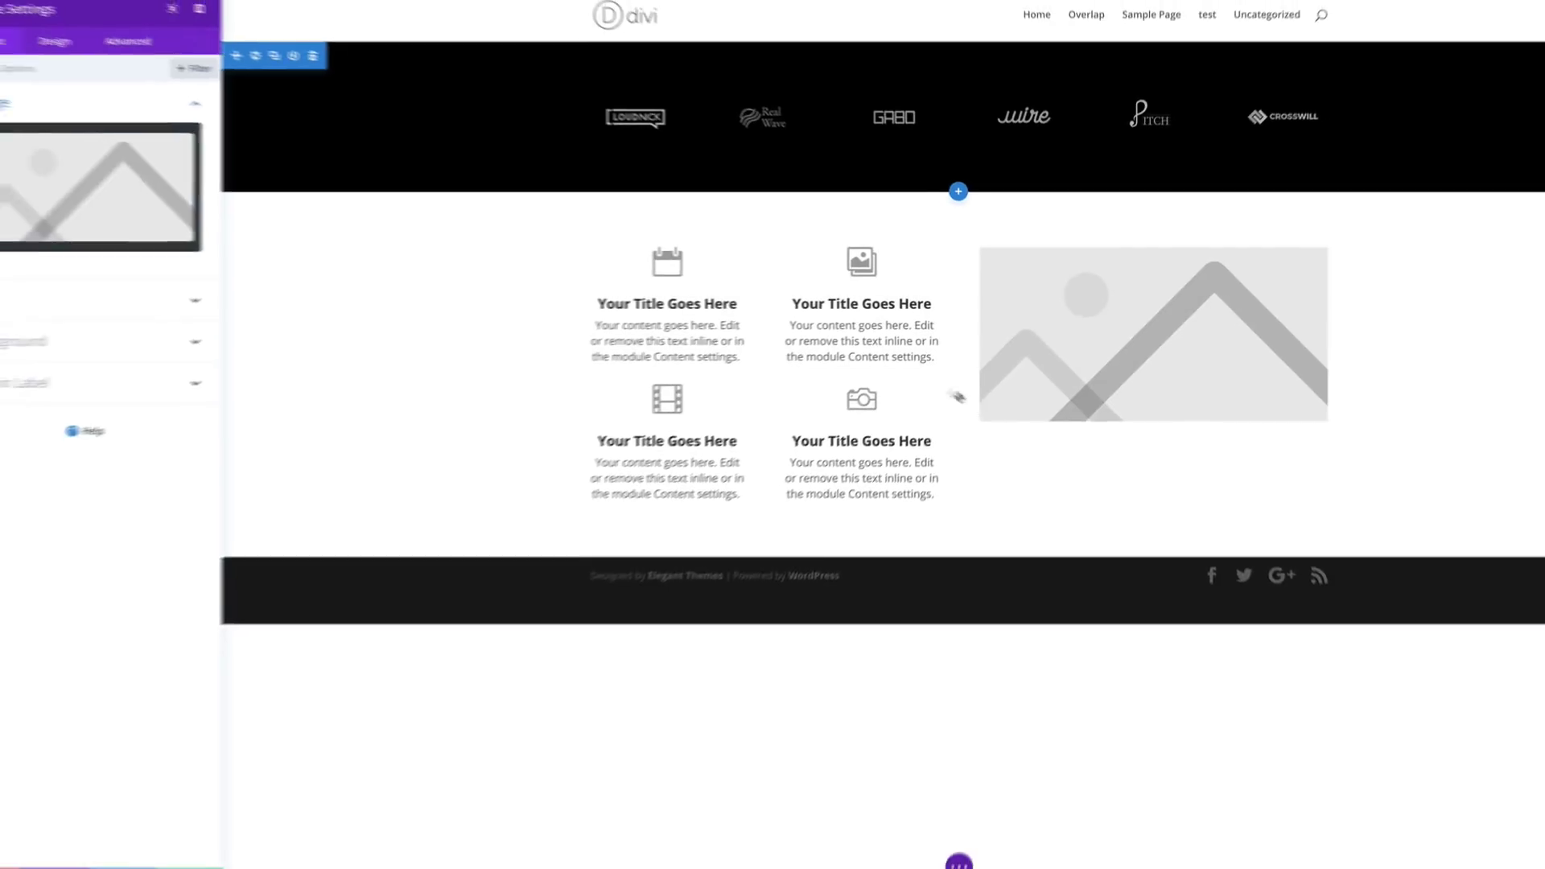
pyautogui.click(187, 186)
pyautogui.click(269, 45)
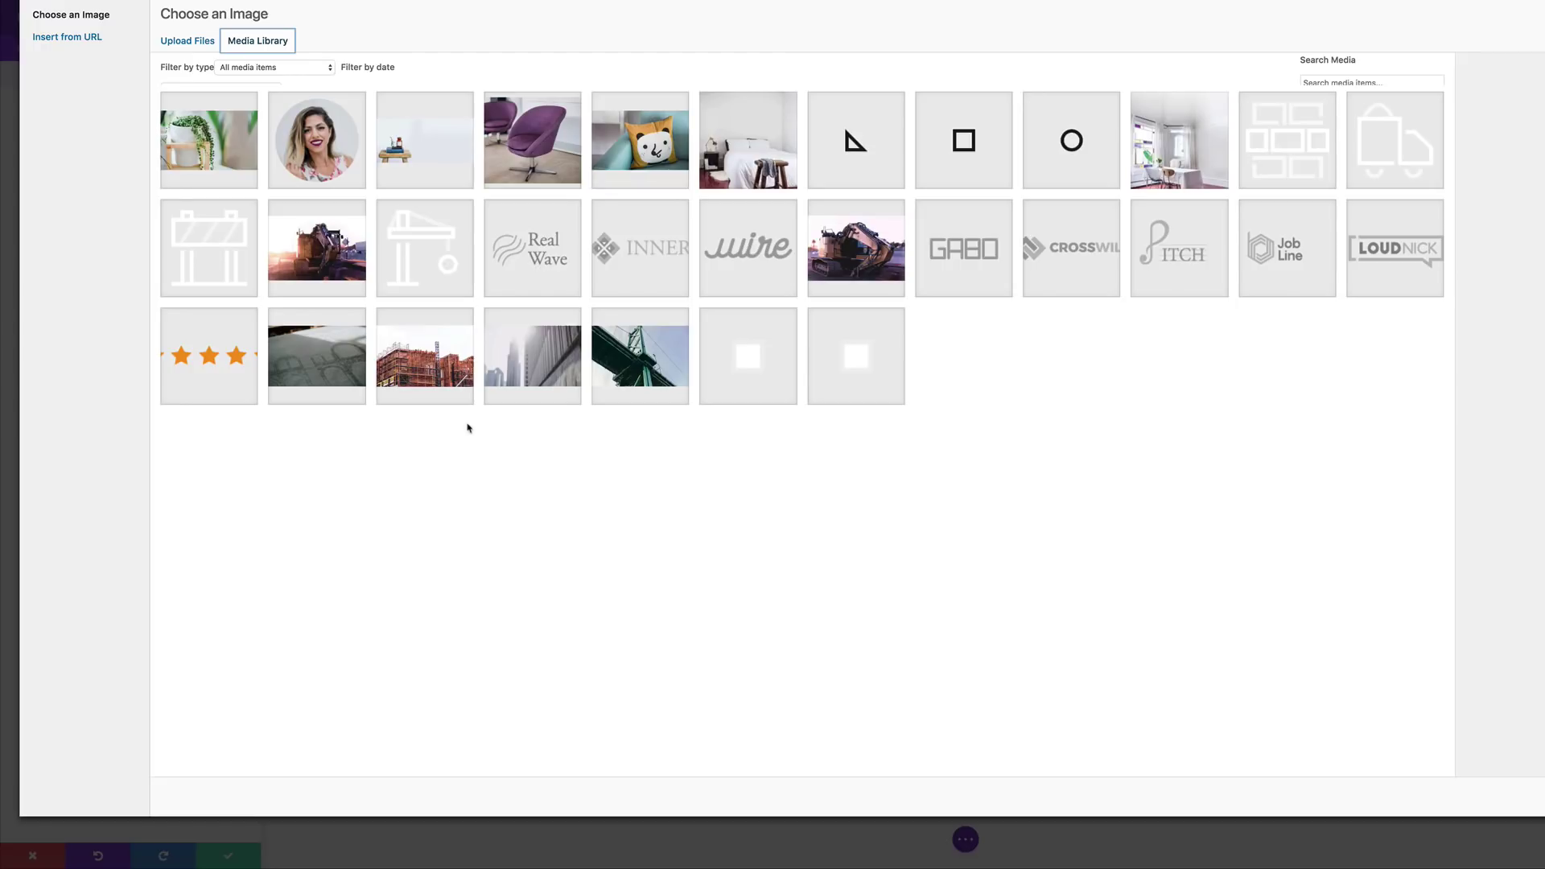
pyautogui.click(233, 154)
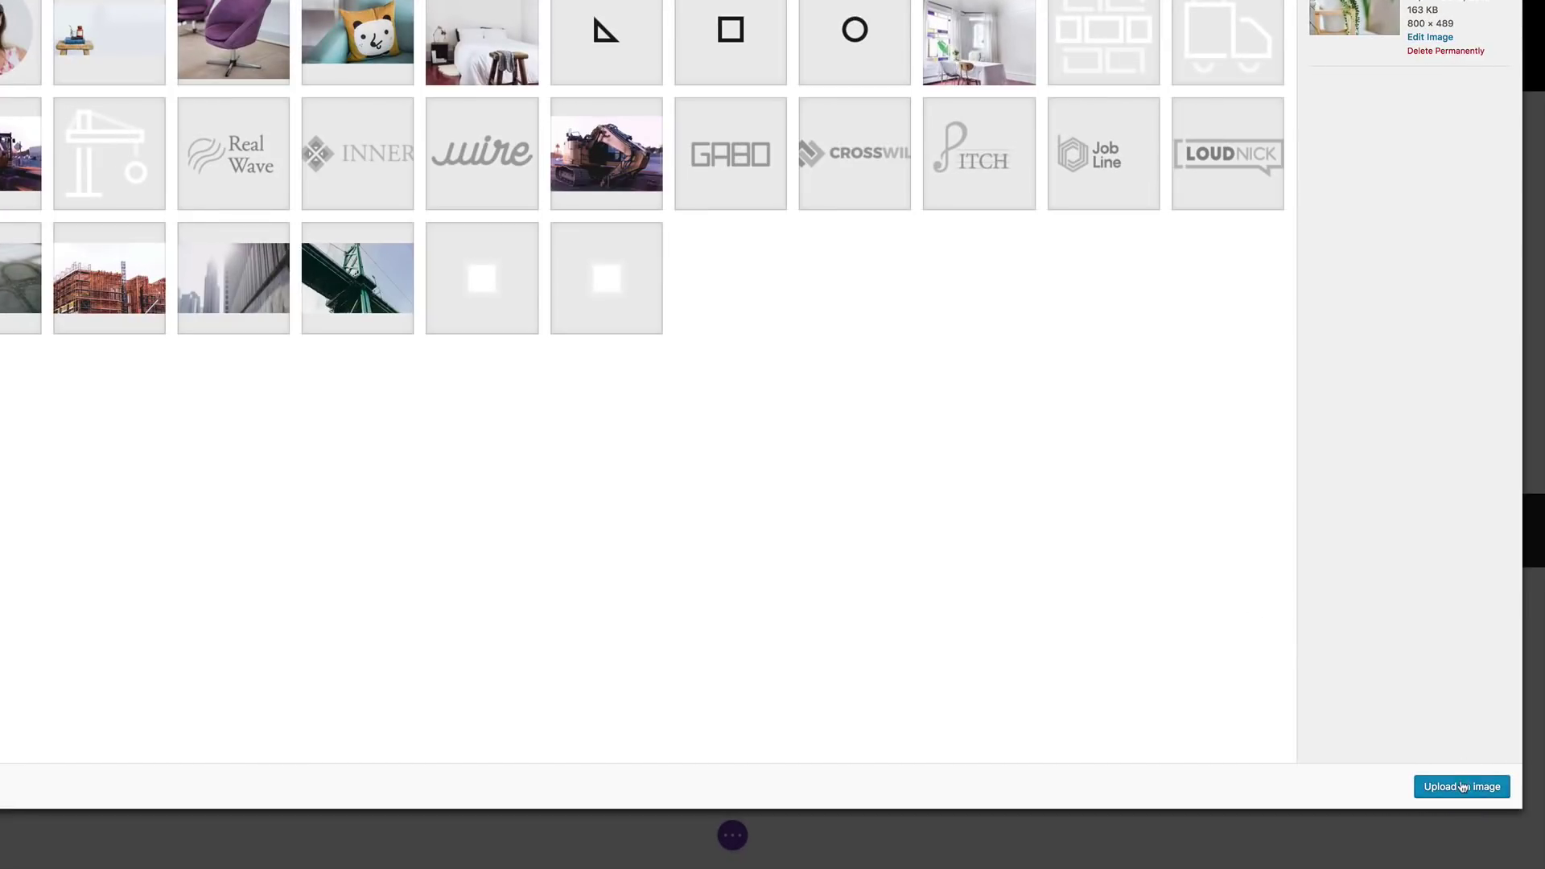
pyautogui.click(1463, 786)
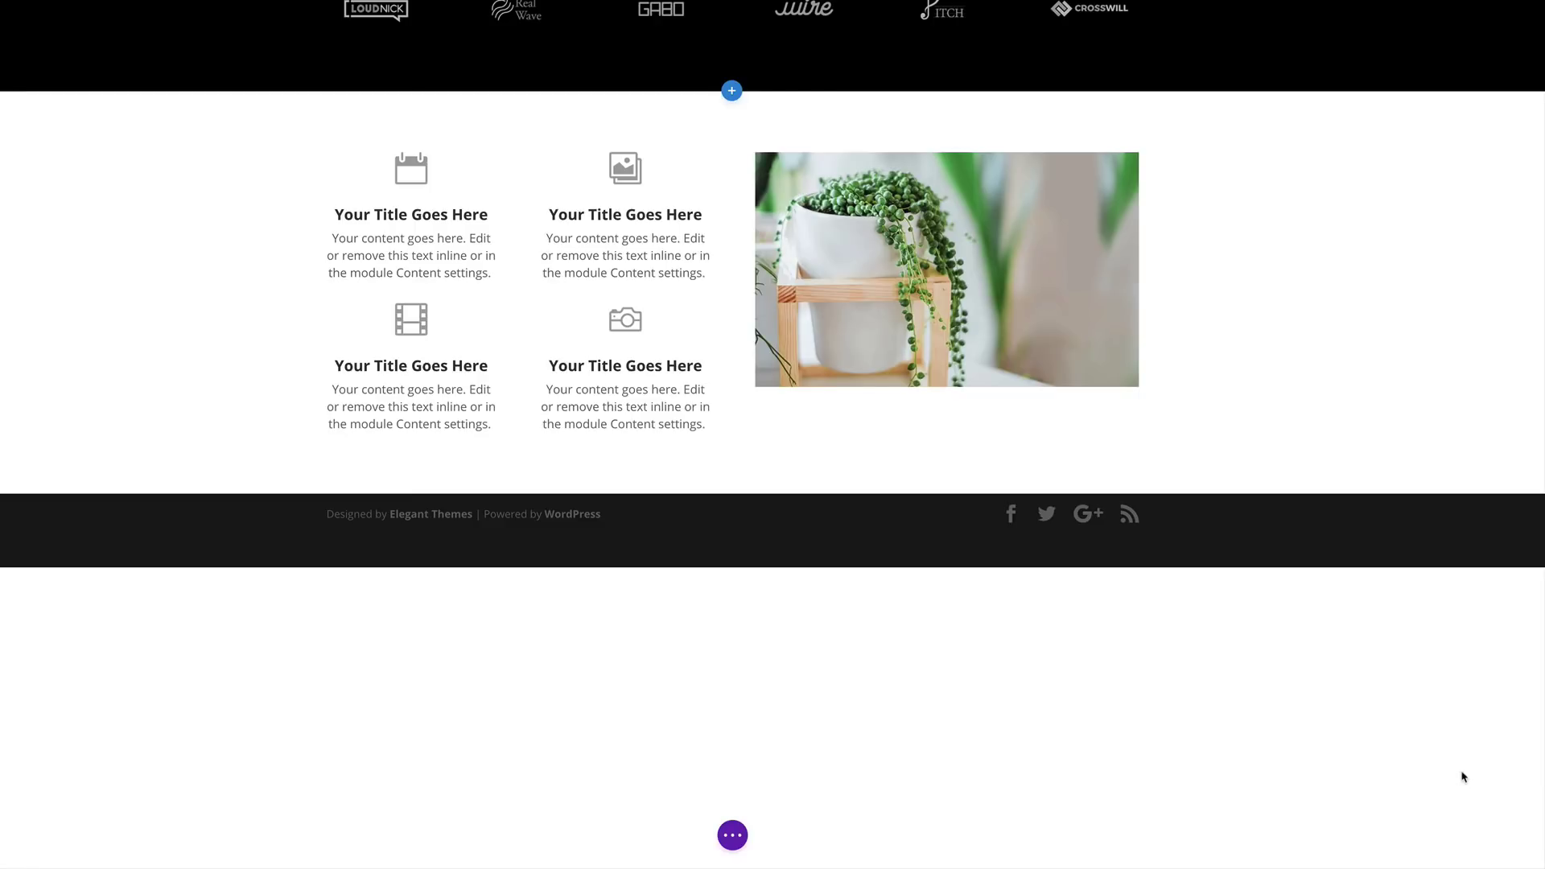
pyautogui.click(231, 851)
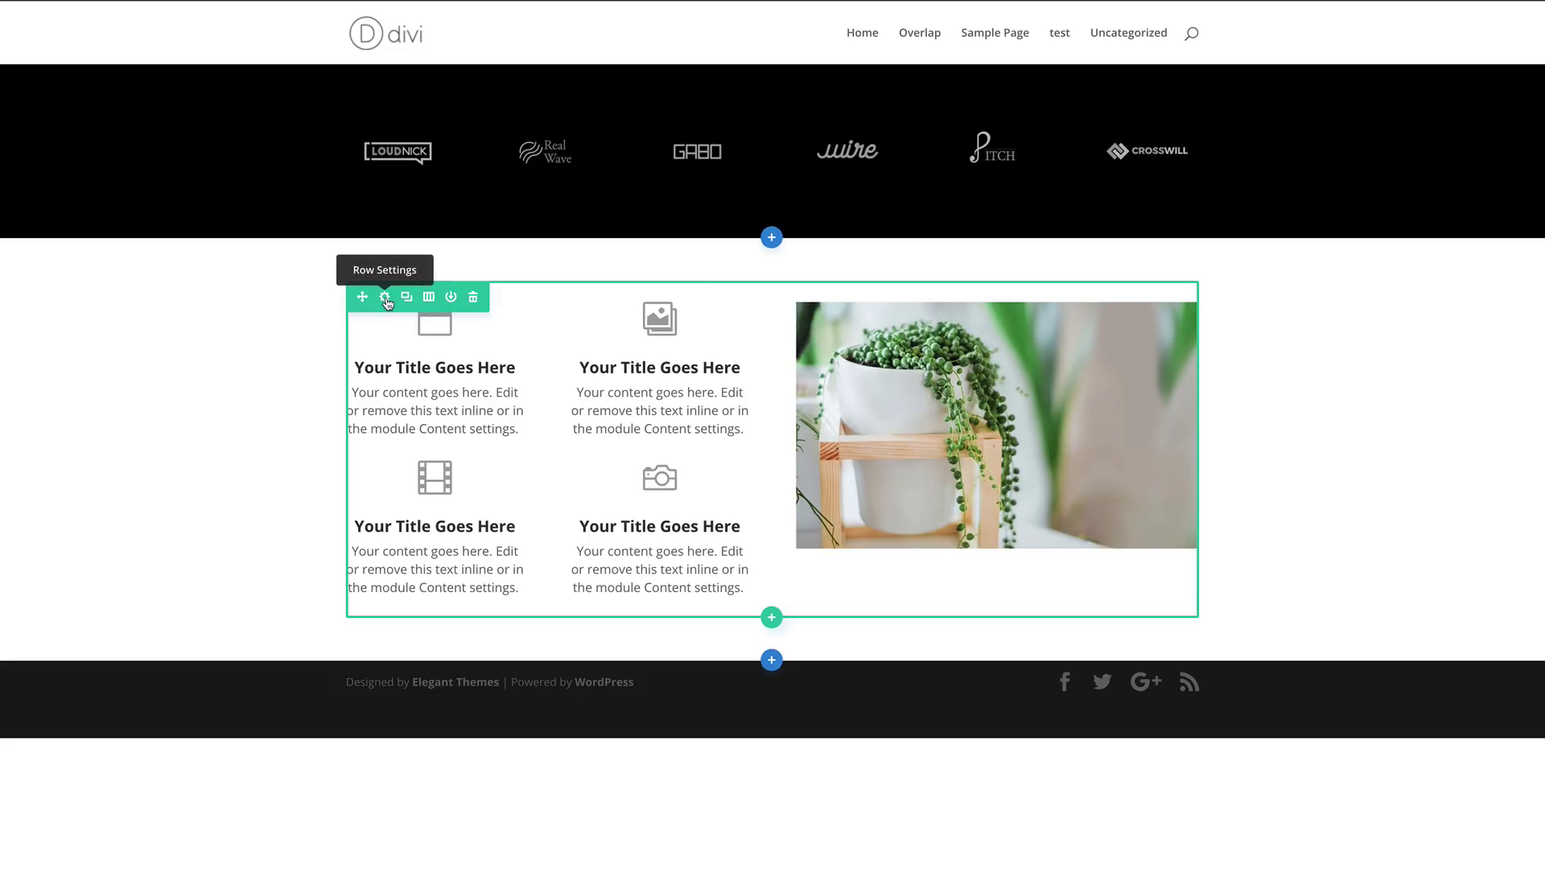
# Set the blurb row's custom width to 66% and save the row settings.
pyautogui.click(385, 298)
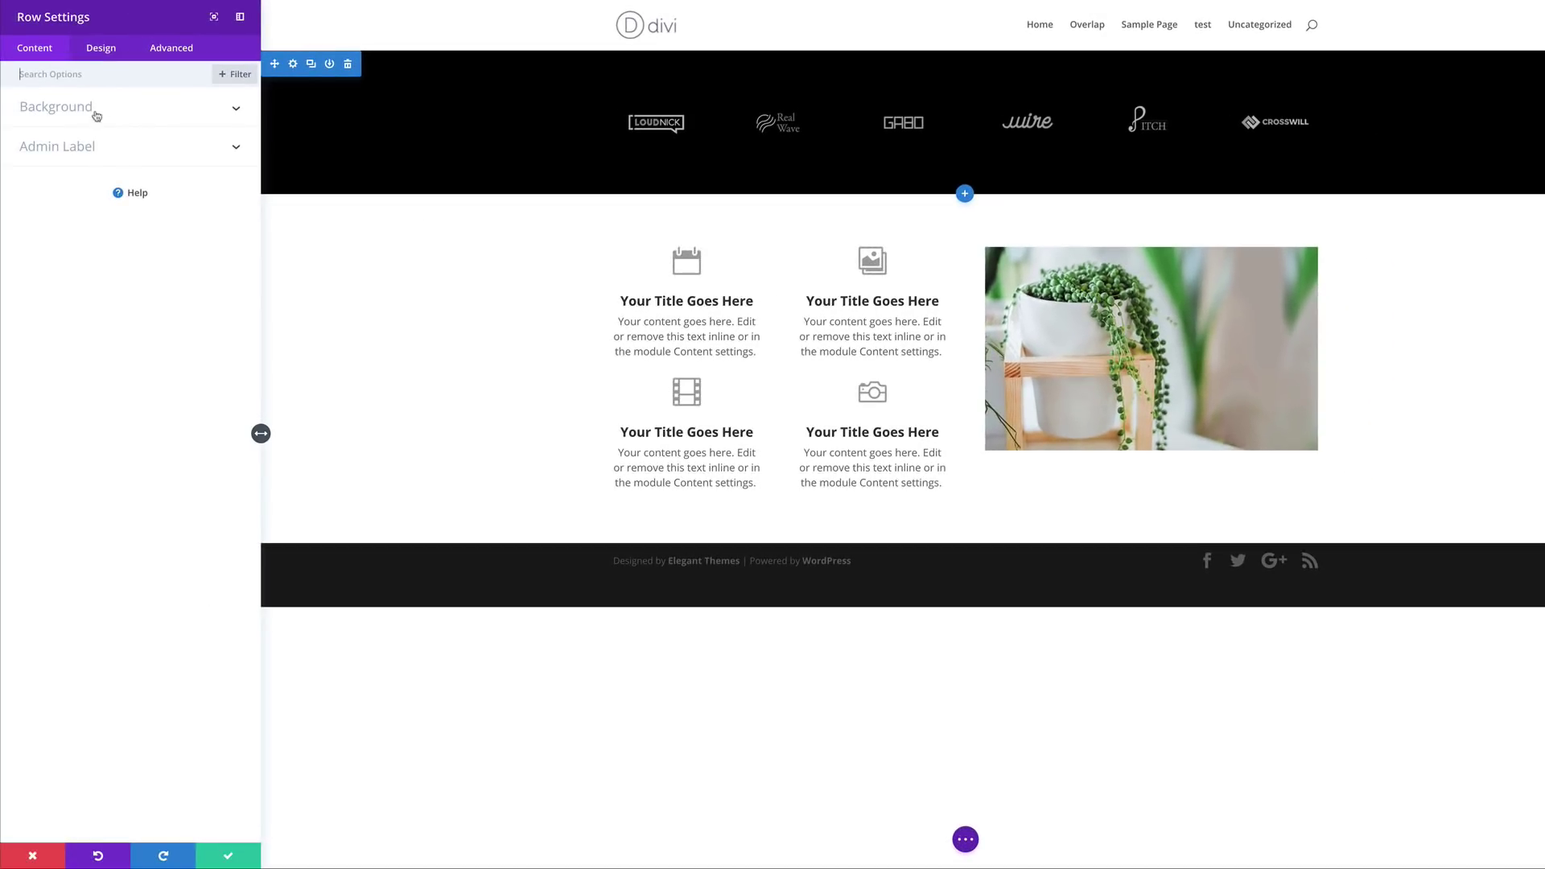
pyautogui.click(101, 50)
pyautogui.click(40, 147)
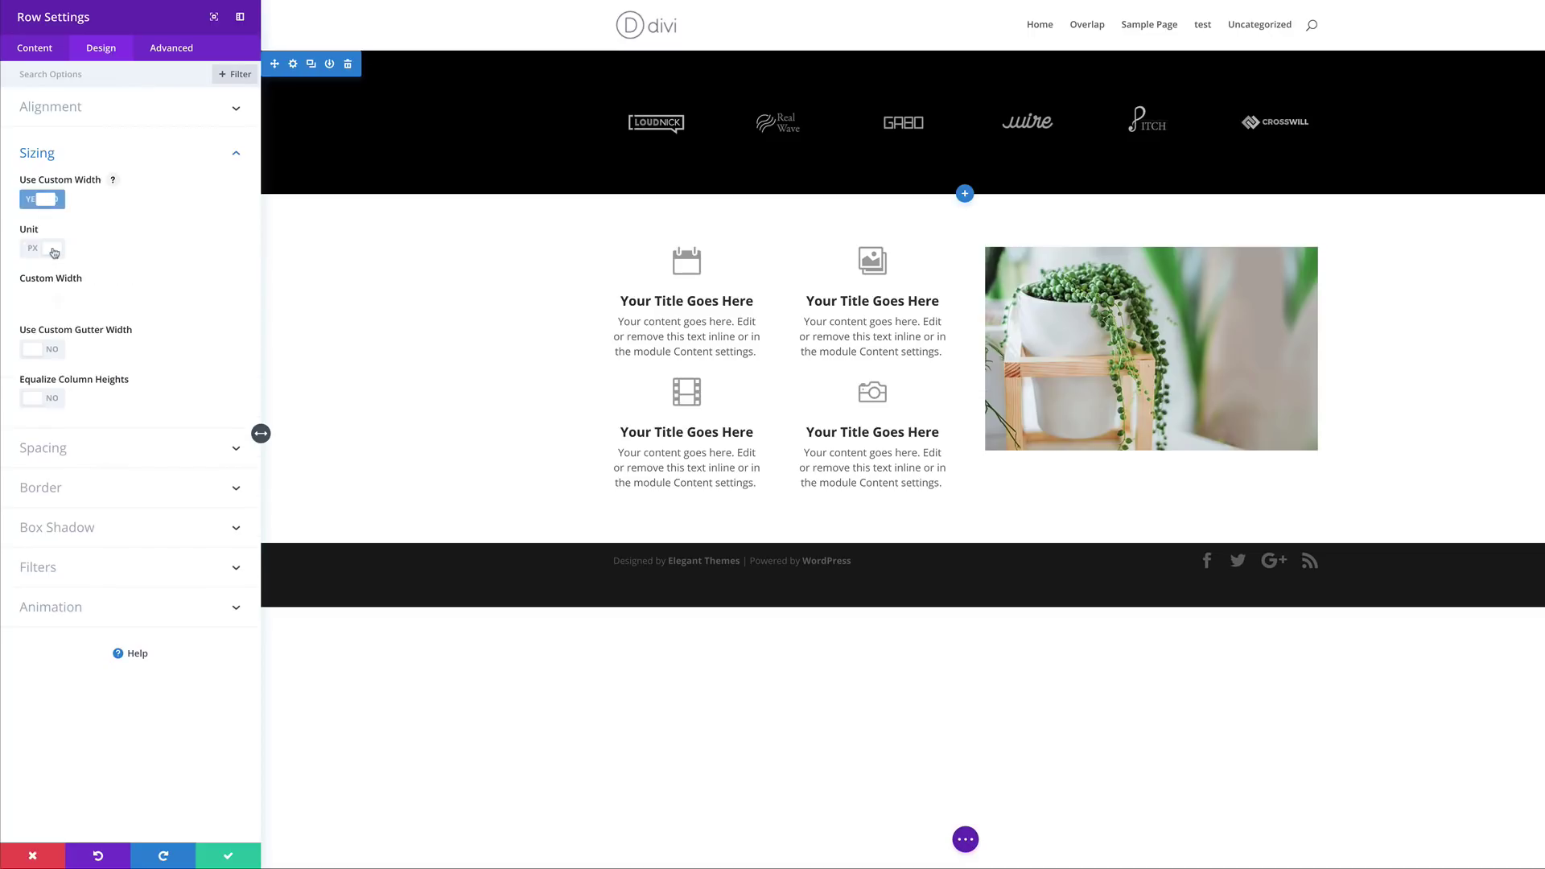
pyautogui.click(34, 250)
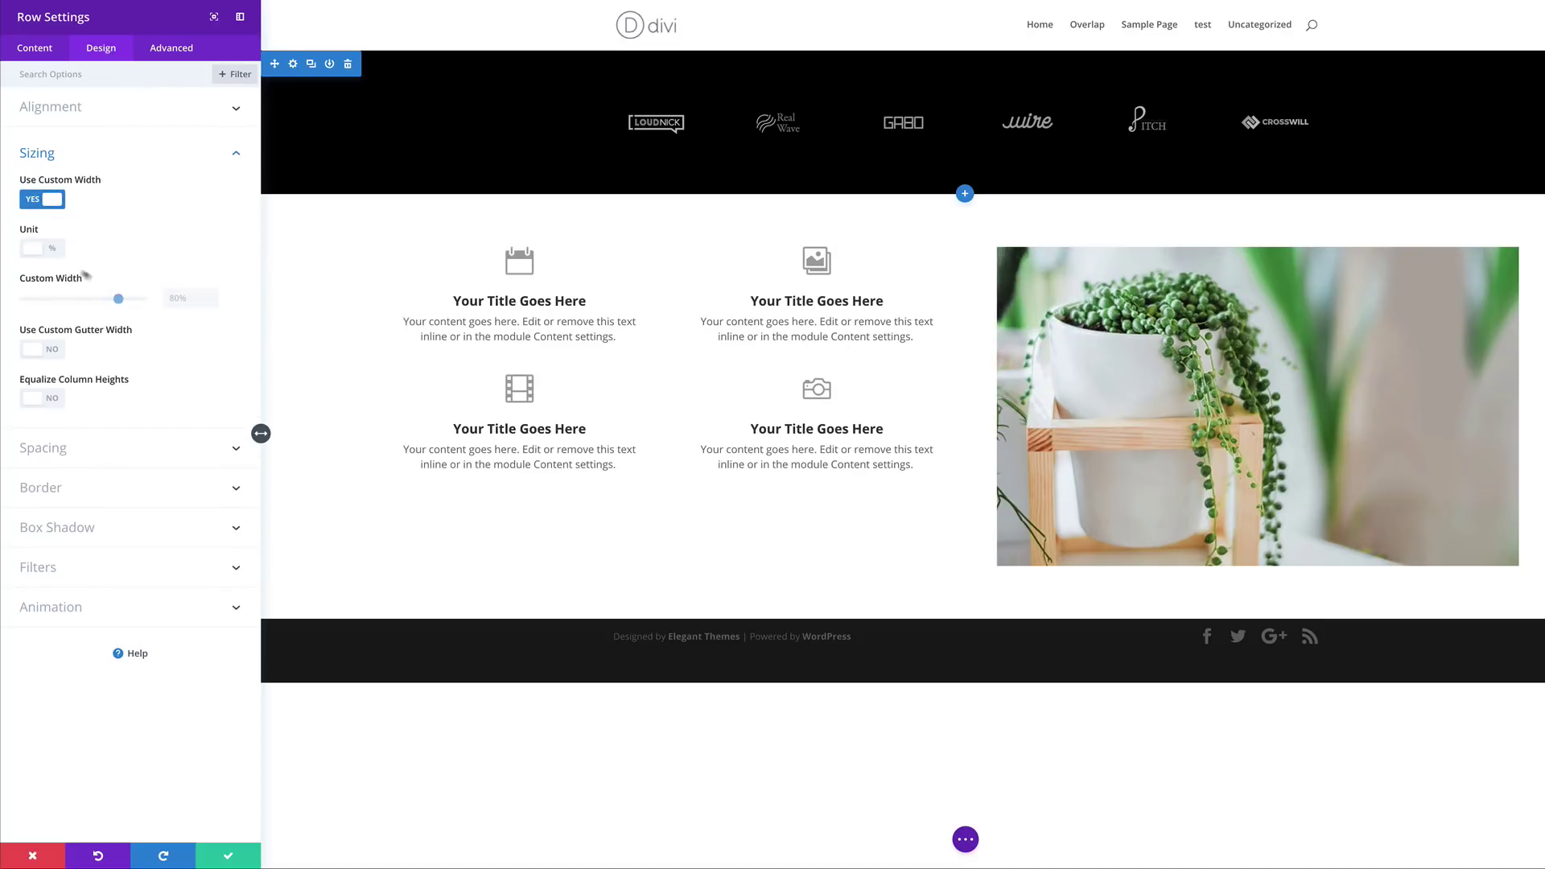
pyautogui.moveTo(119, 299); pyautogui.dragTo(103, 306)
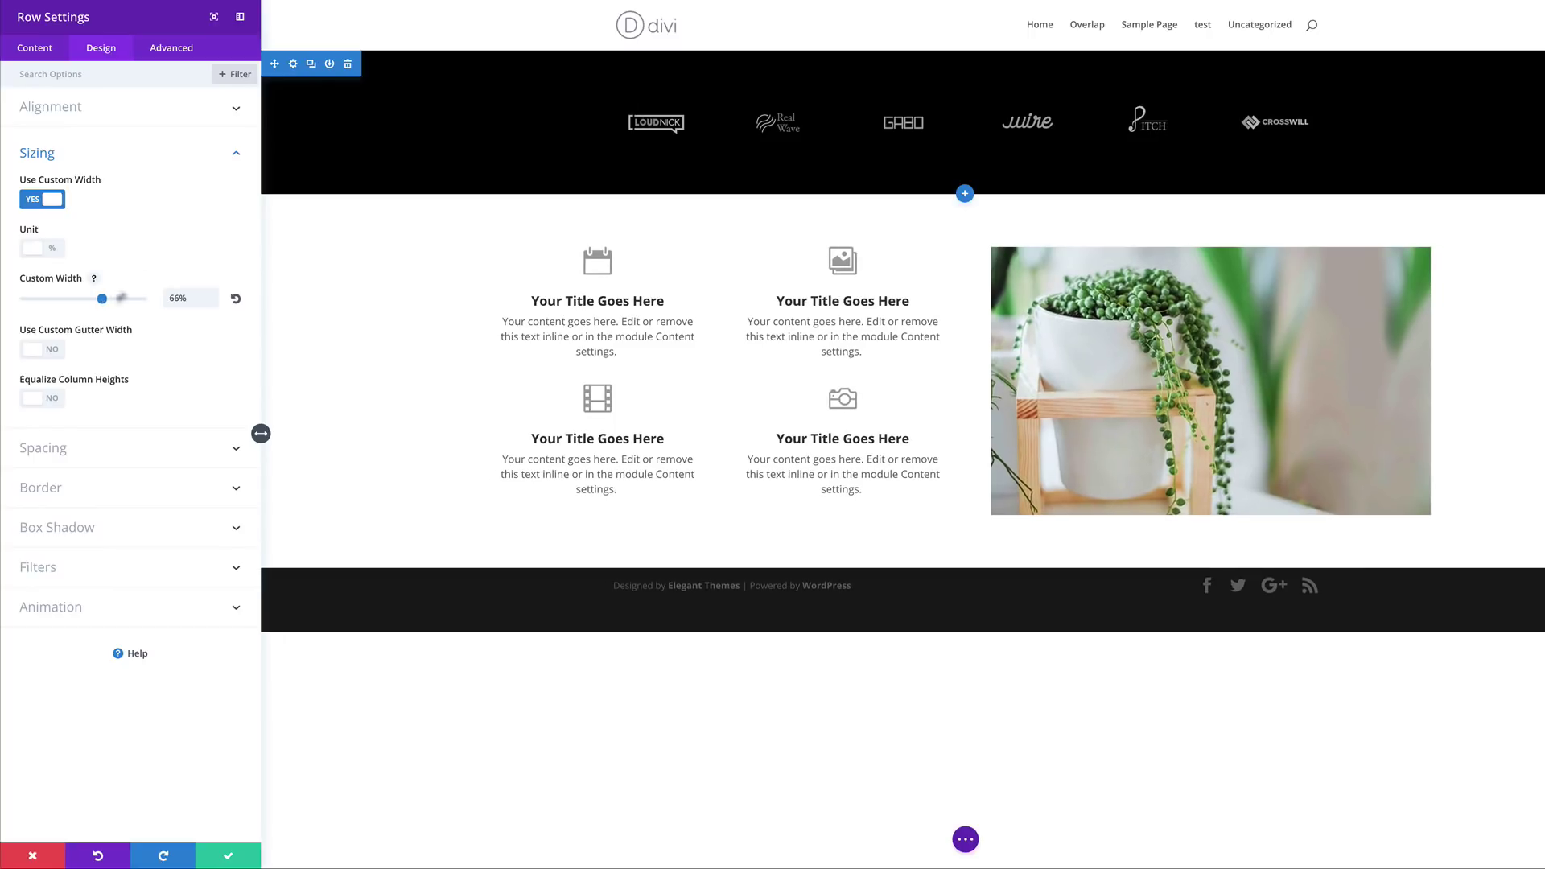
pyautogui.click(227, 858)
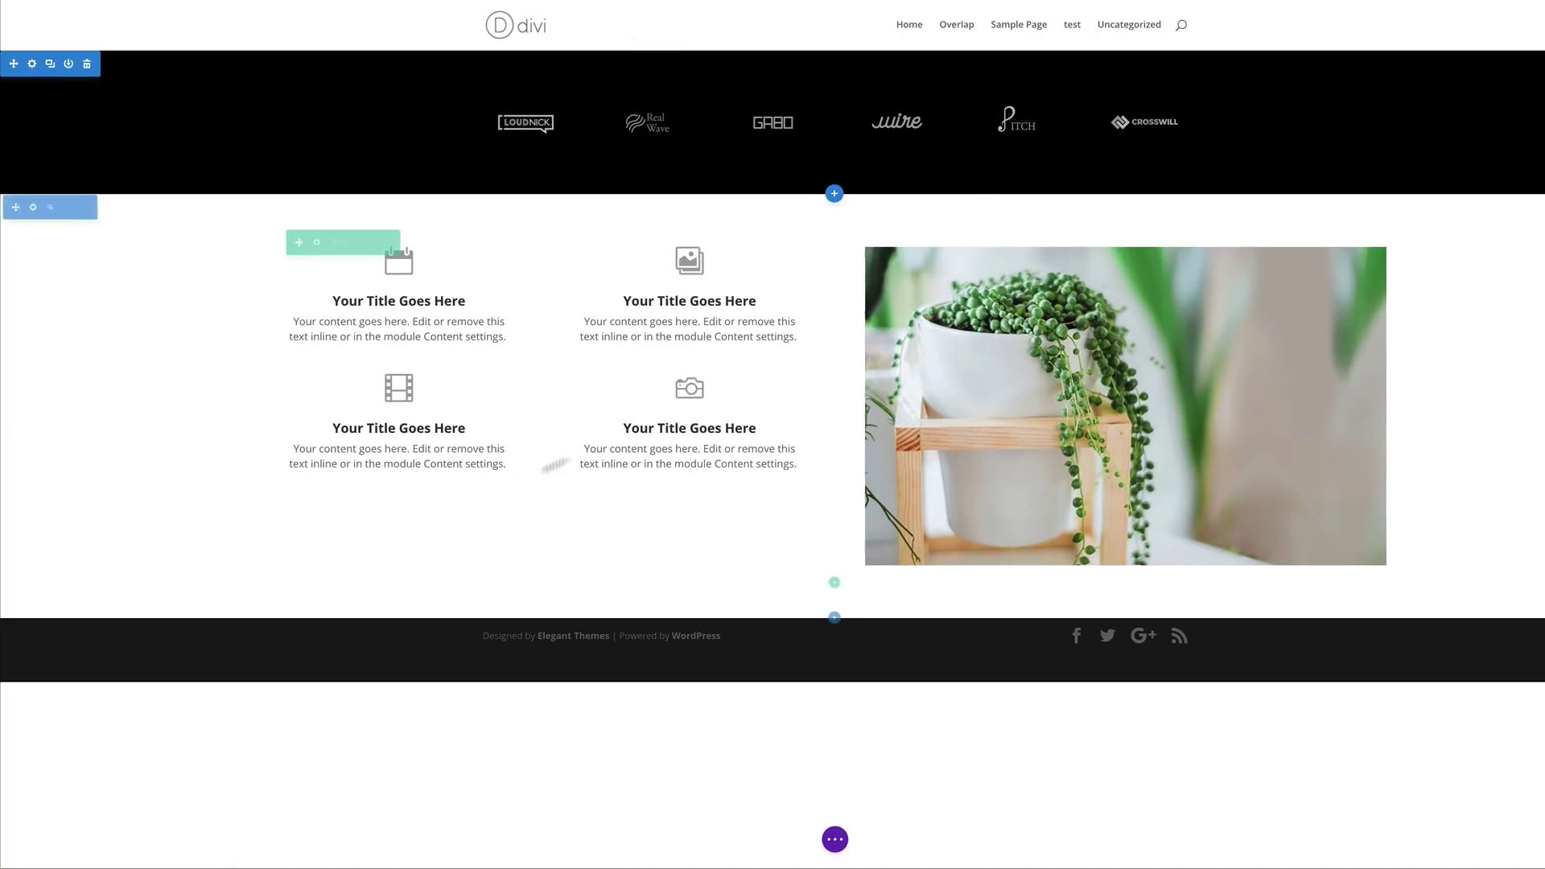
# Copy the icon-and-image row's styles and paste them onto the logo strip row.
pyautogui.rightClick(326, 254)
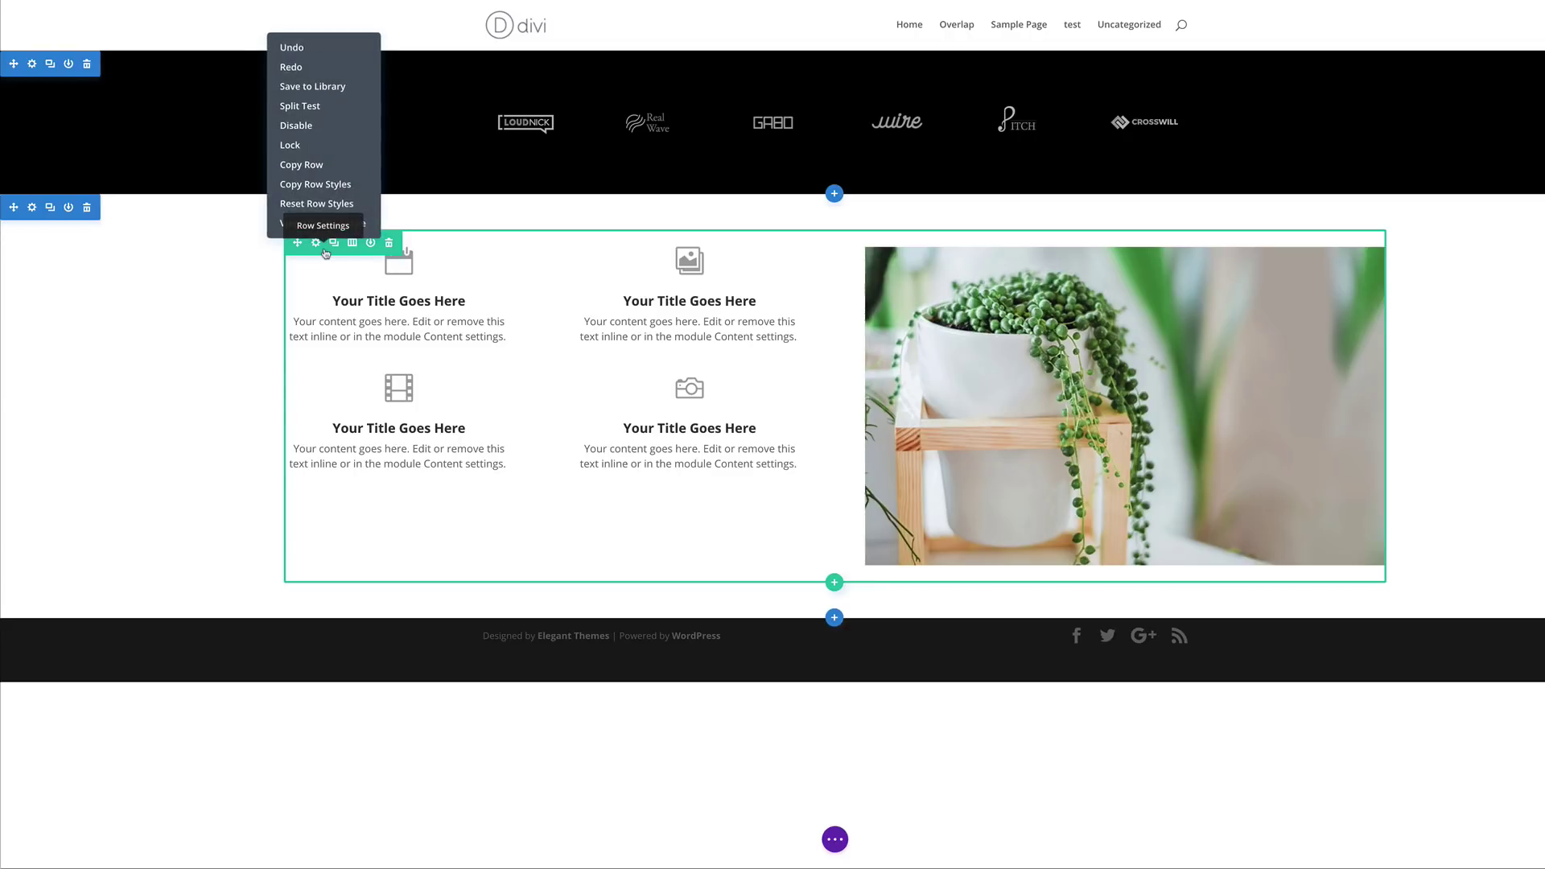
pyautogui.click(347, 186)
pyautogui.rightClick(529, 112)
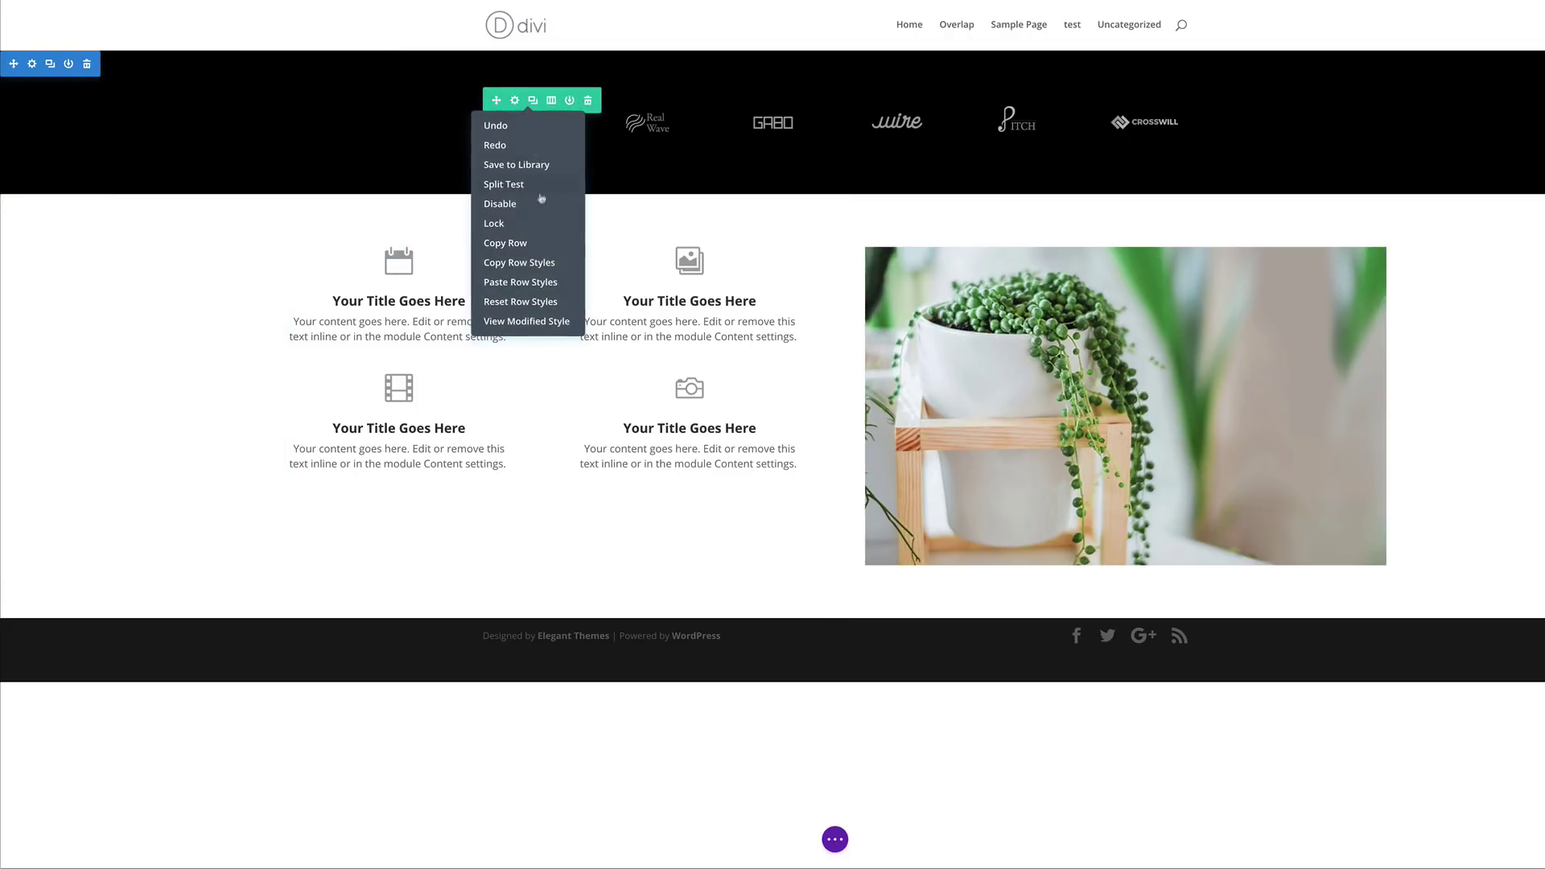
pyautogui.click(535, 282)
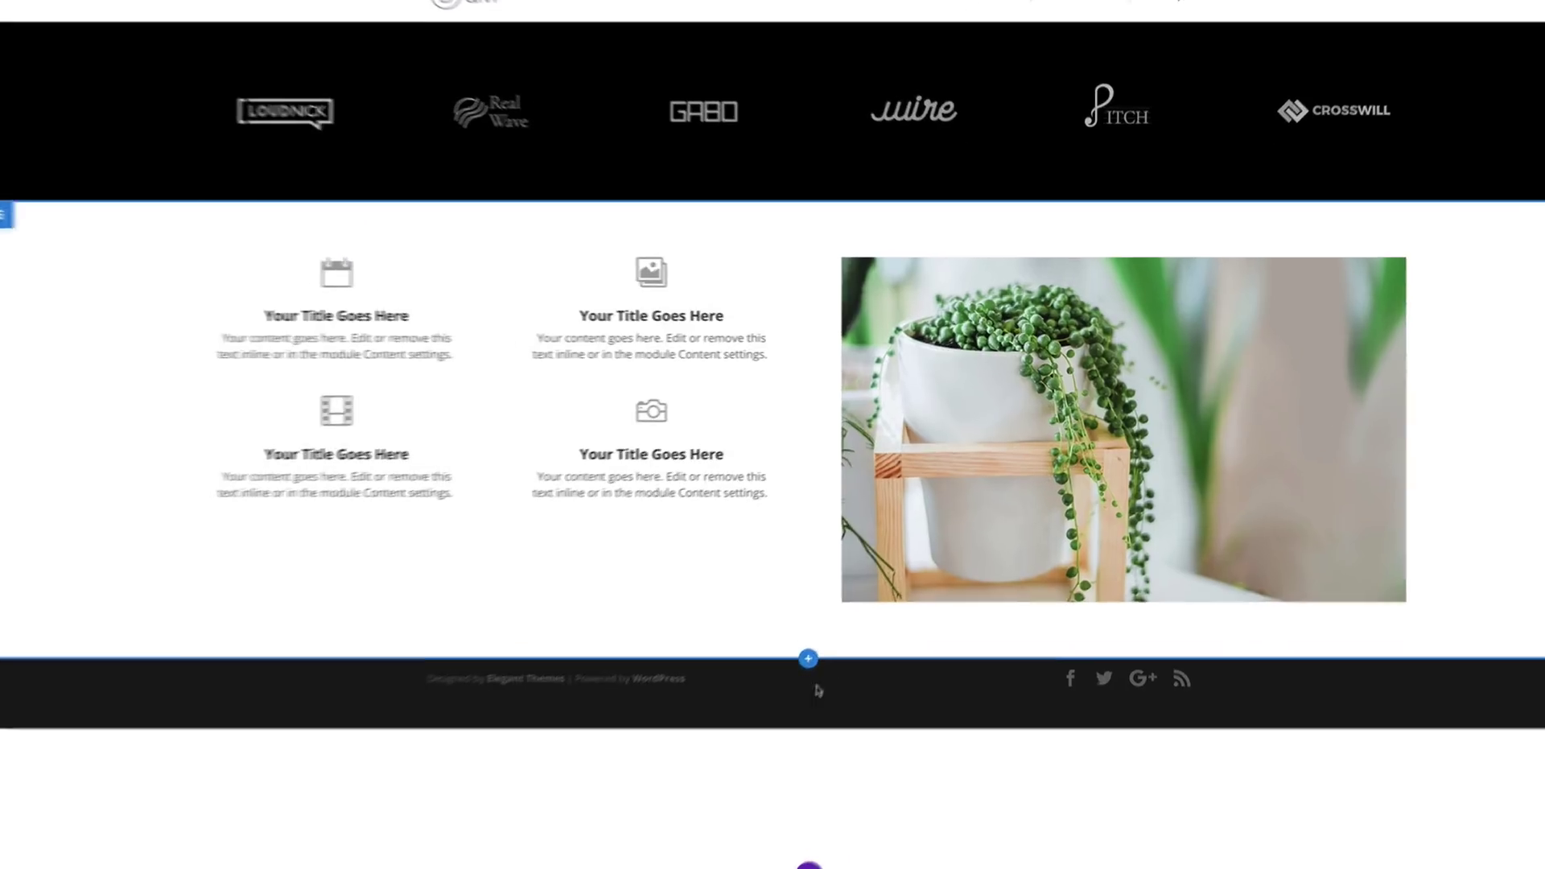
# Add a regular section below the plant row with a 1/4-1/2-1/4 column row.
pyautogui.click(808, 659)
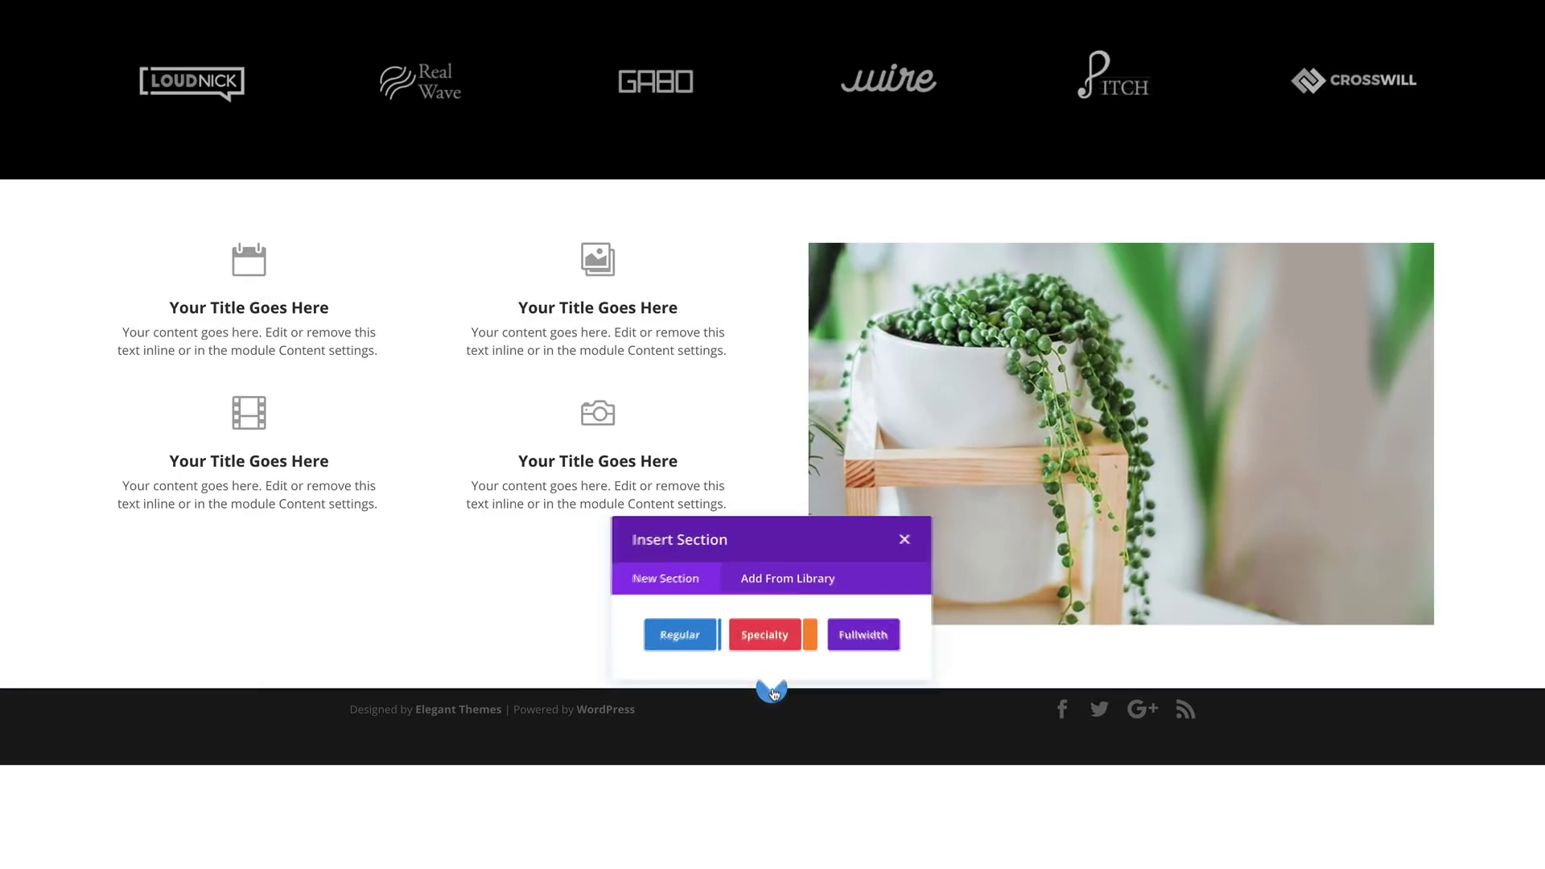
pyautogui.click(705, 644)
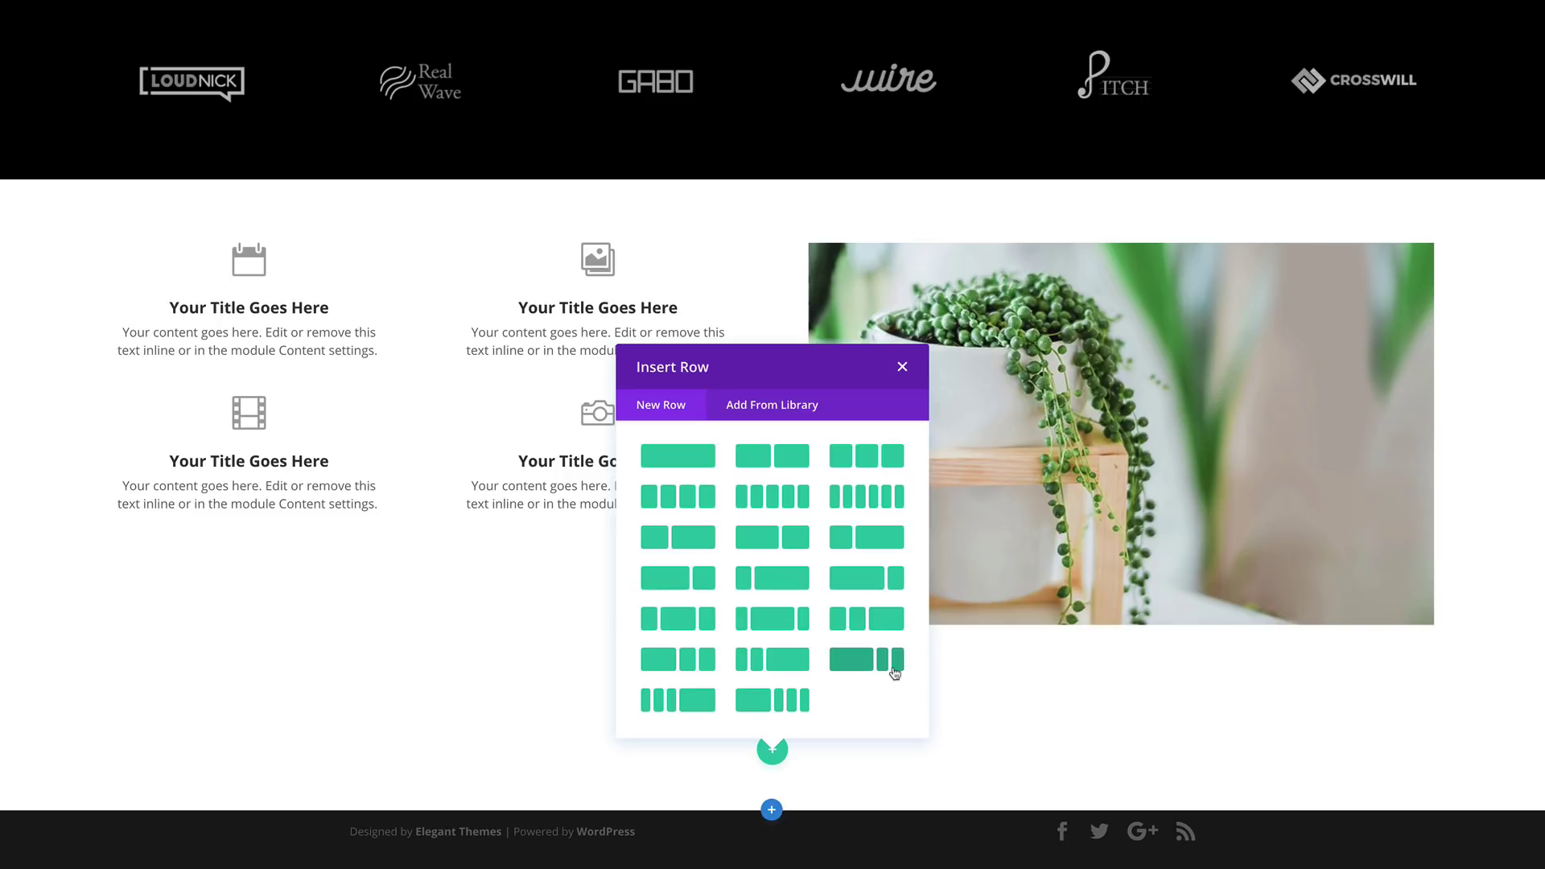
pyautogui.click(683, 625)
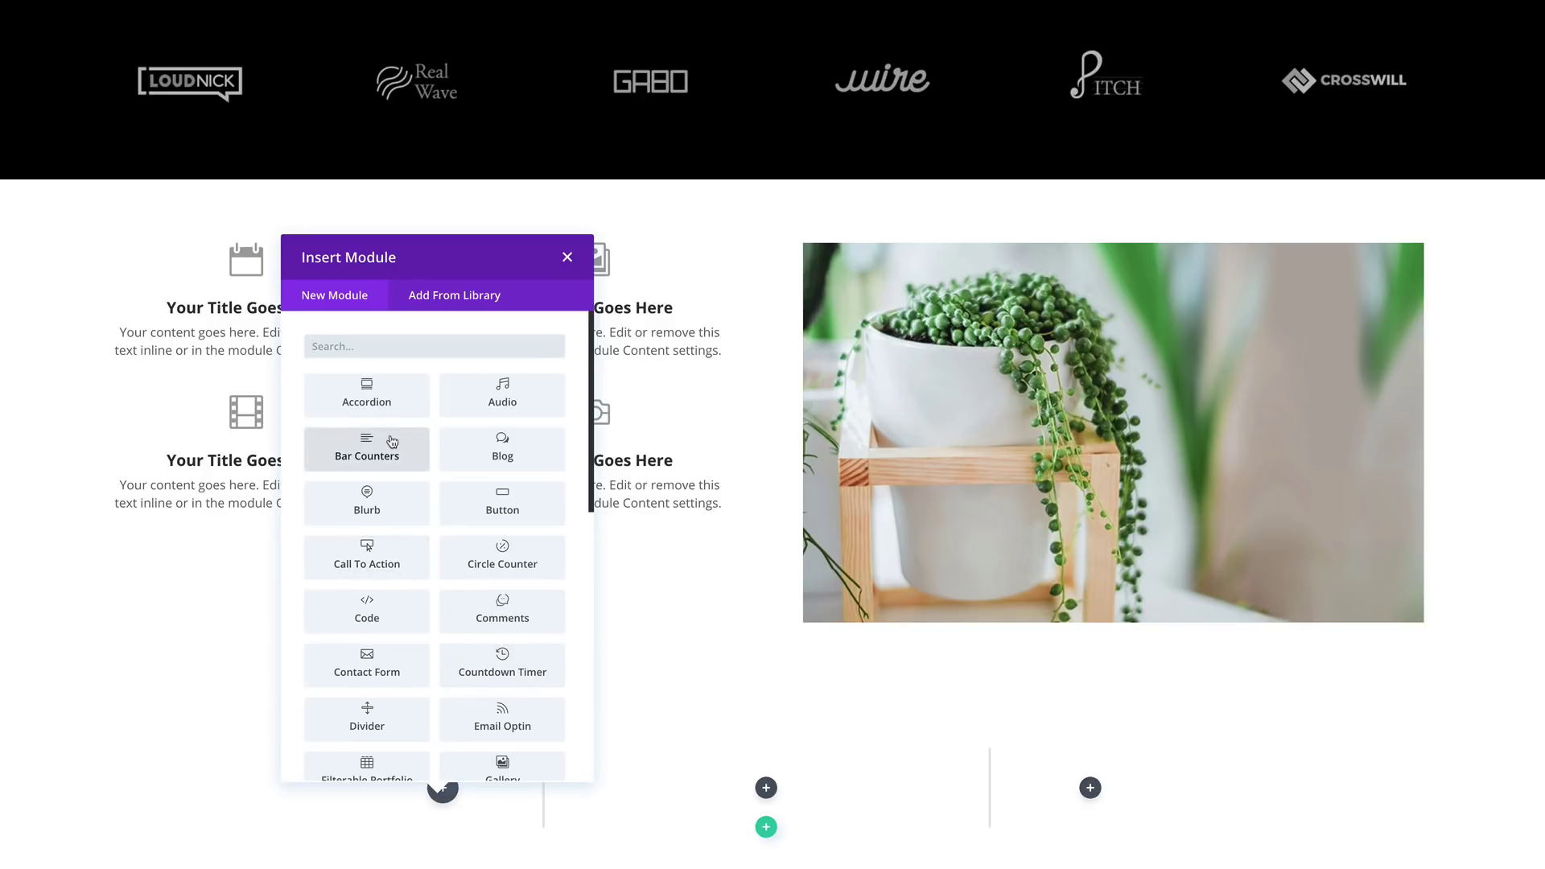
# Add a Text module to the left column and make its first sentence a Heading 2.
pyautogui.scroll(-10, 392, 441)
pyautogui.click(369, 390)
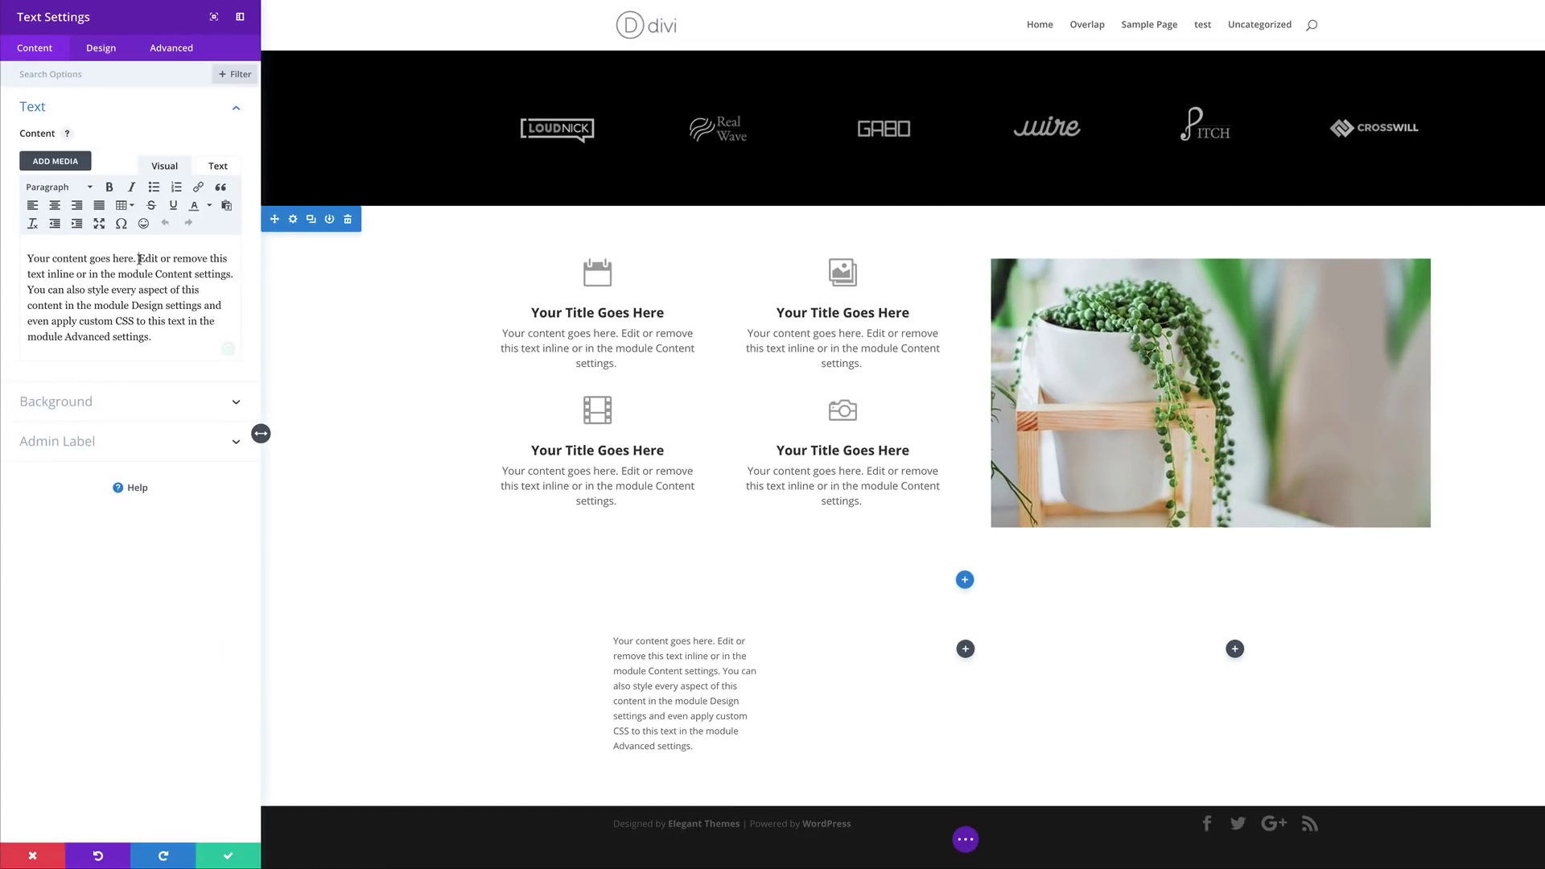
pyautogui.click(139, 258)
pyautogui.press('Return')
pyautogui.hotkey('shift', 'Up')
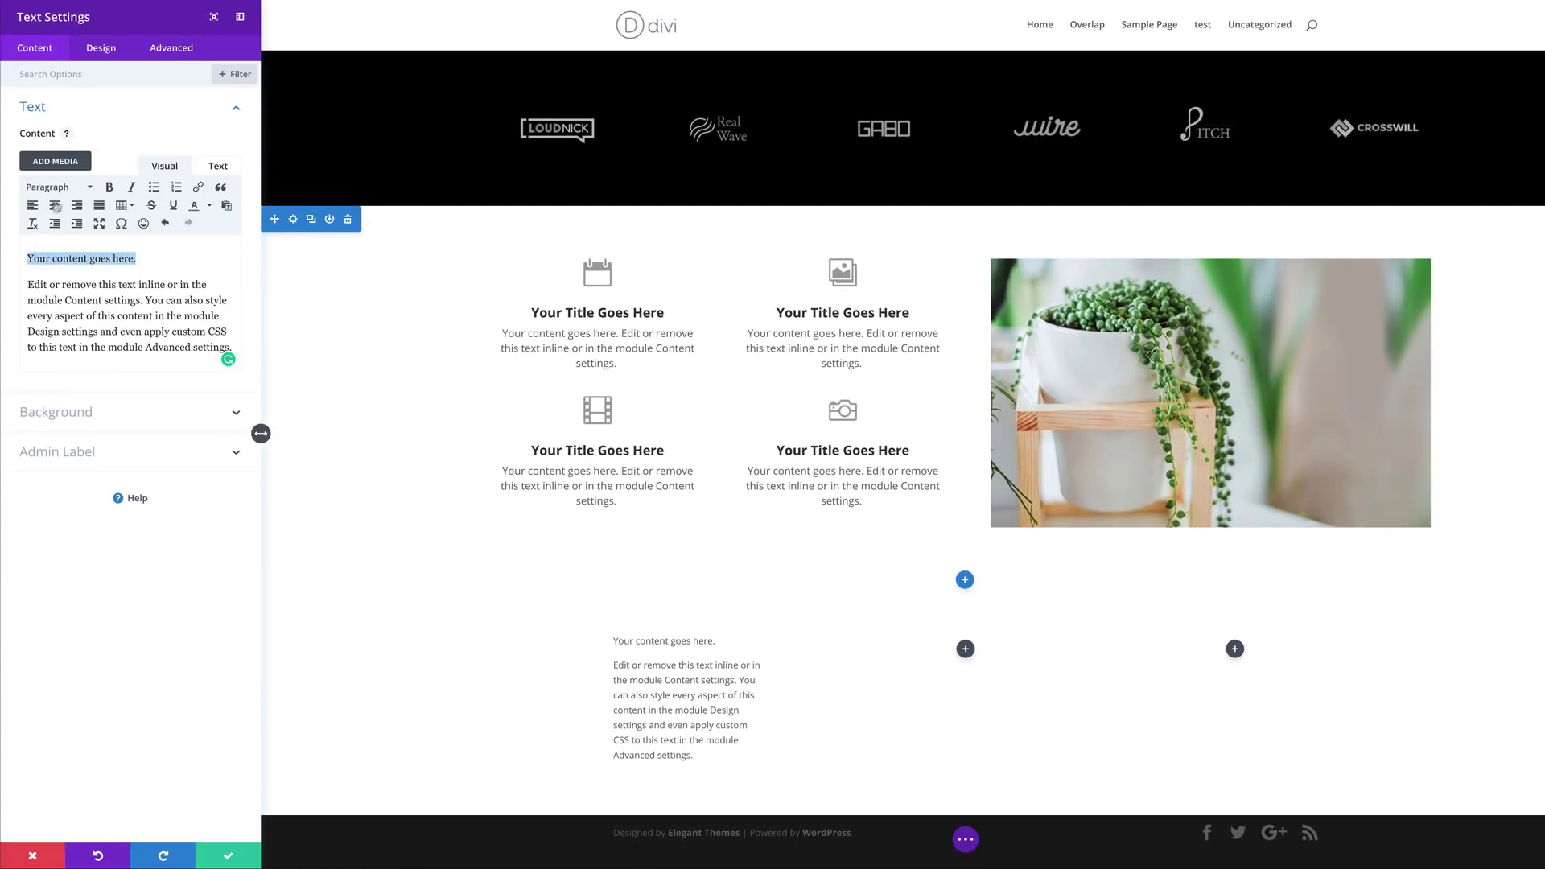
pyautogui.click(65, 190)
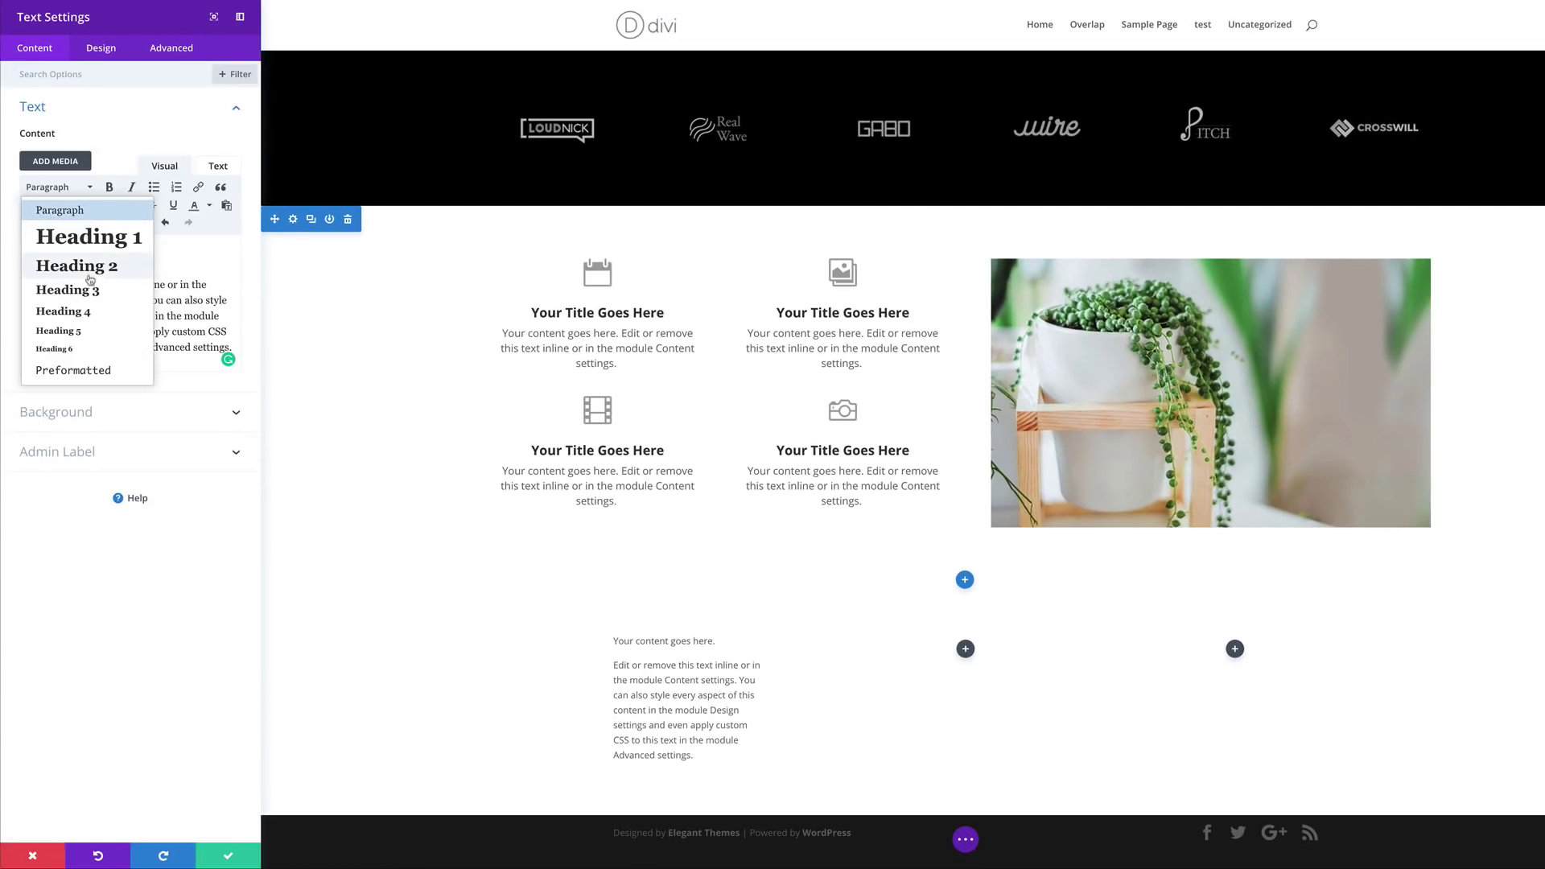
pyautogui.click(92, 266)
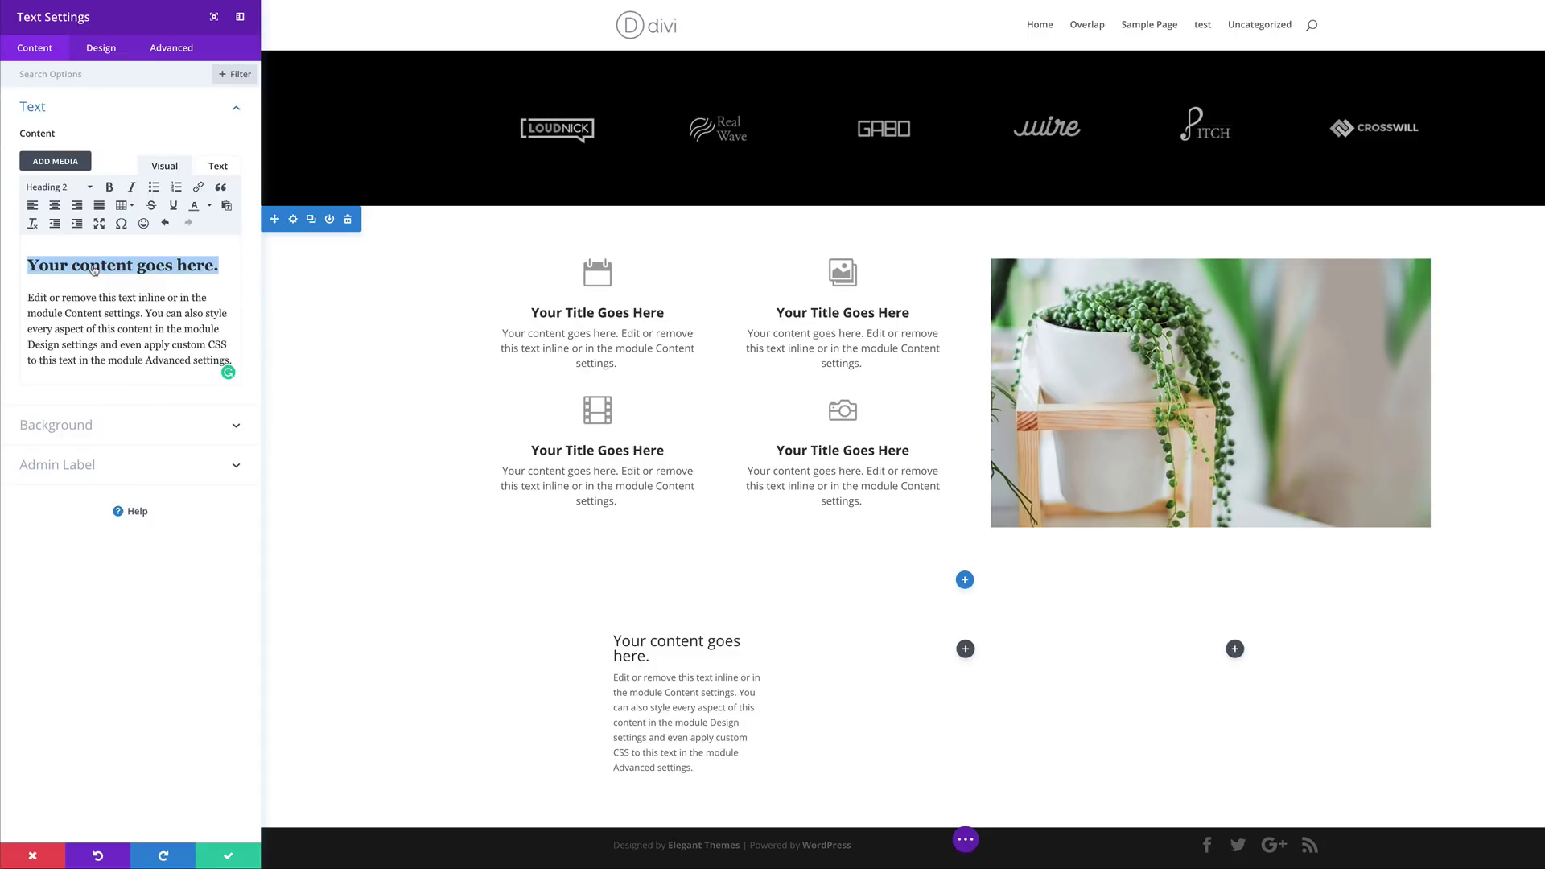
# Style the H2 heading text uppercase at 20px and save the module.
pyautogui.click(107, 55)
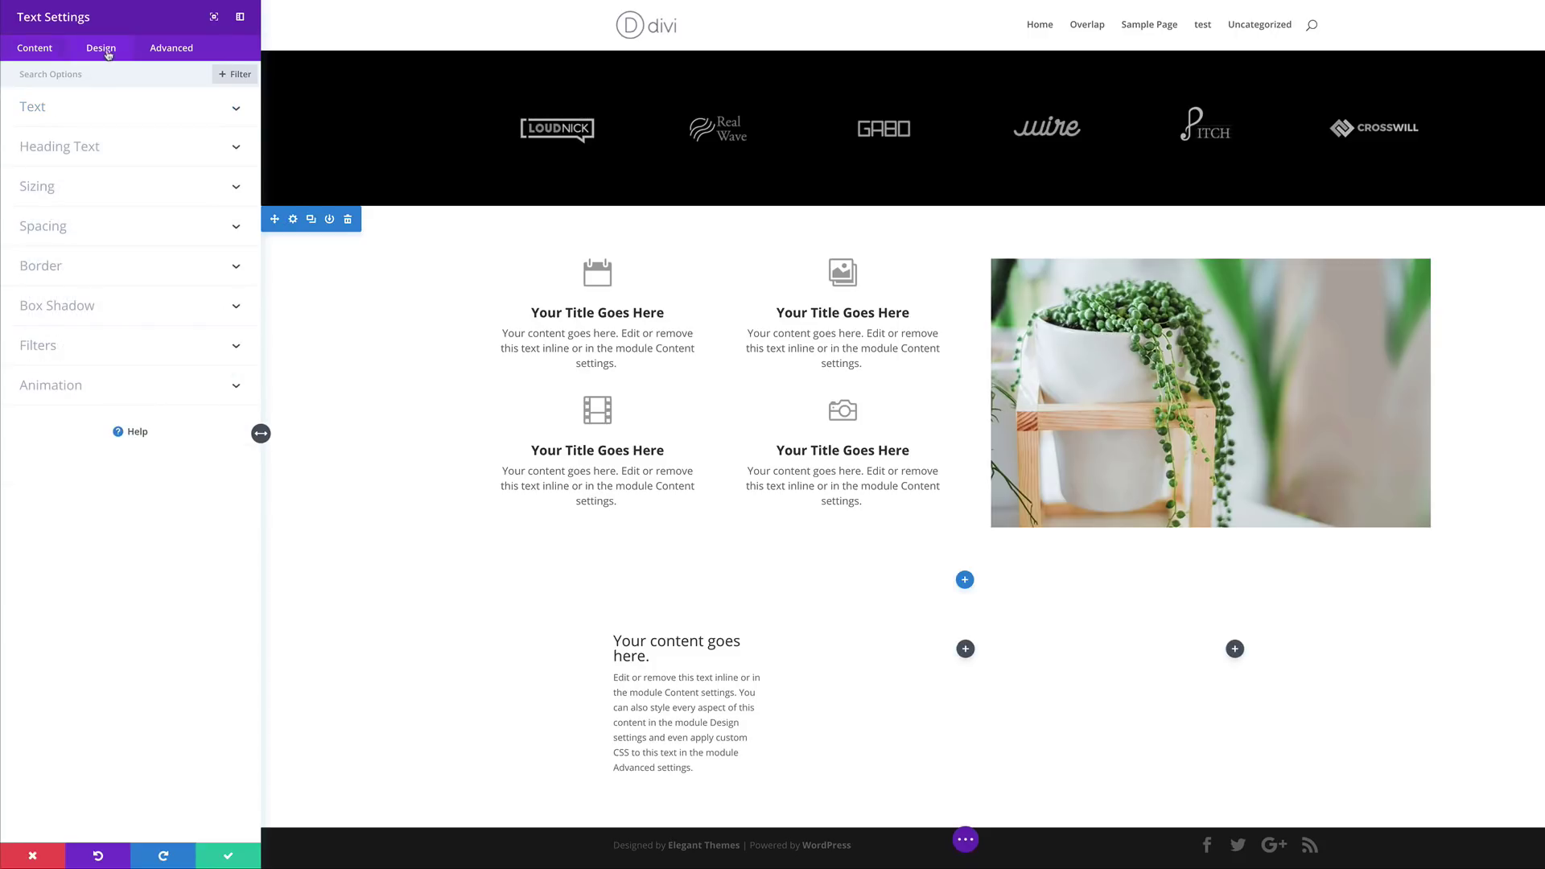
pyautogui.click(69, 146)
pyautogui.click(72, 117)
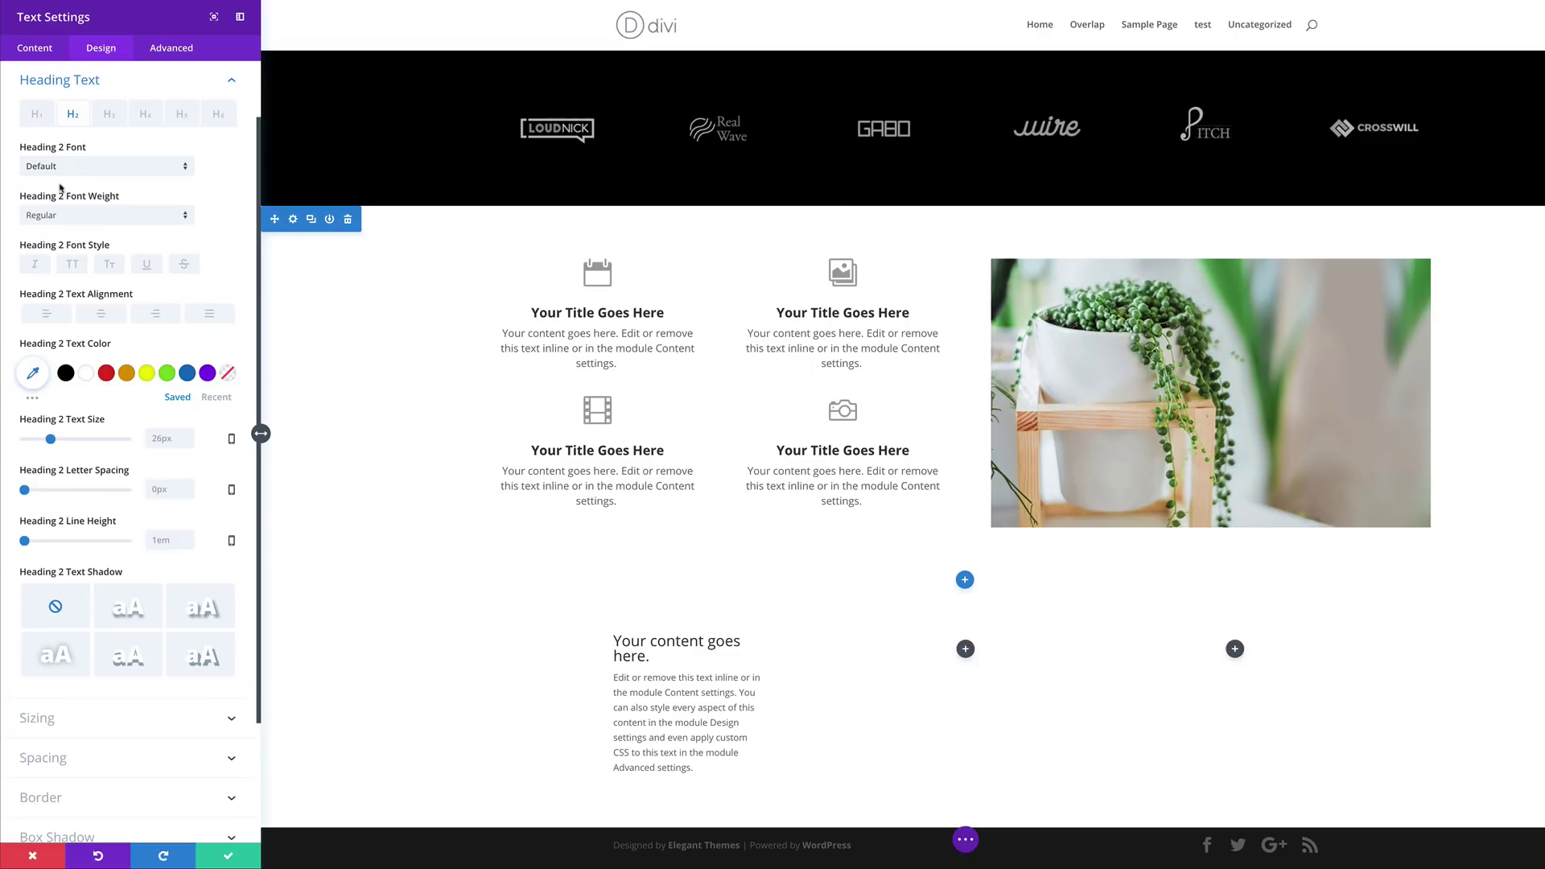
pyautogui.click(73, 264)
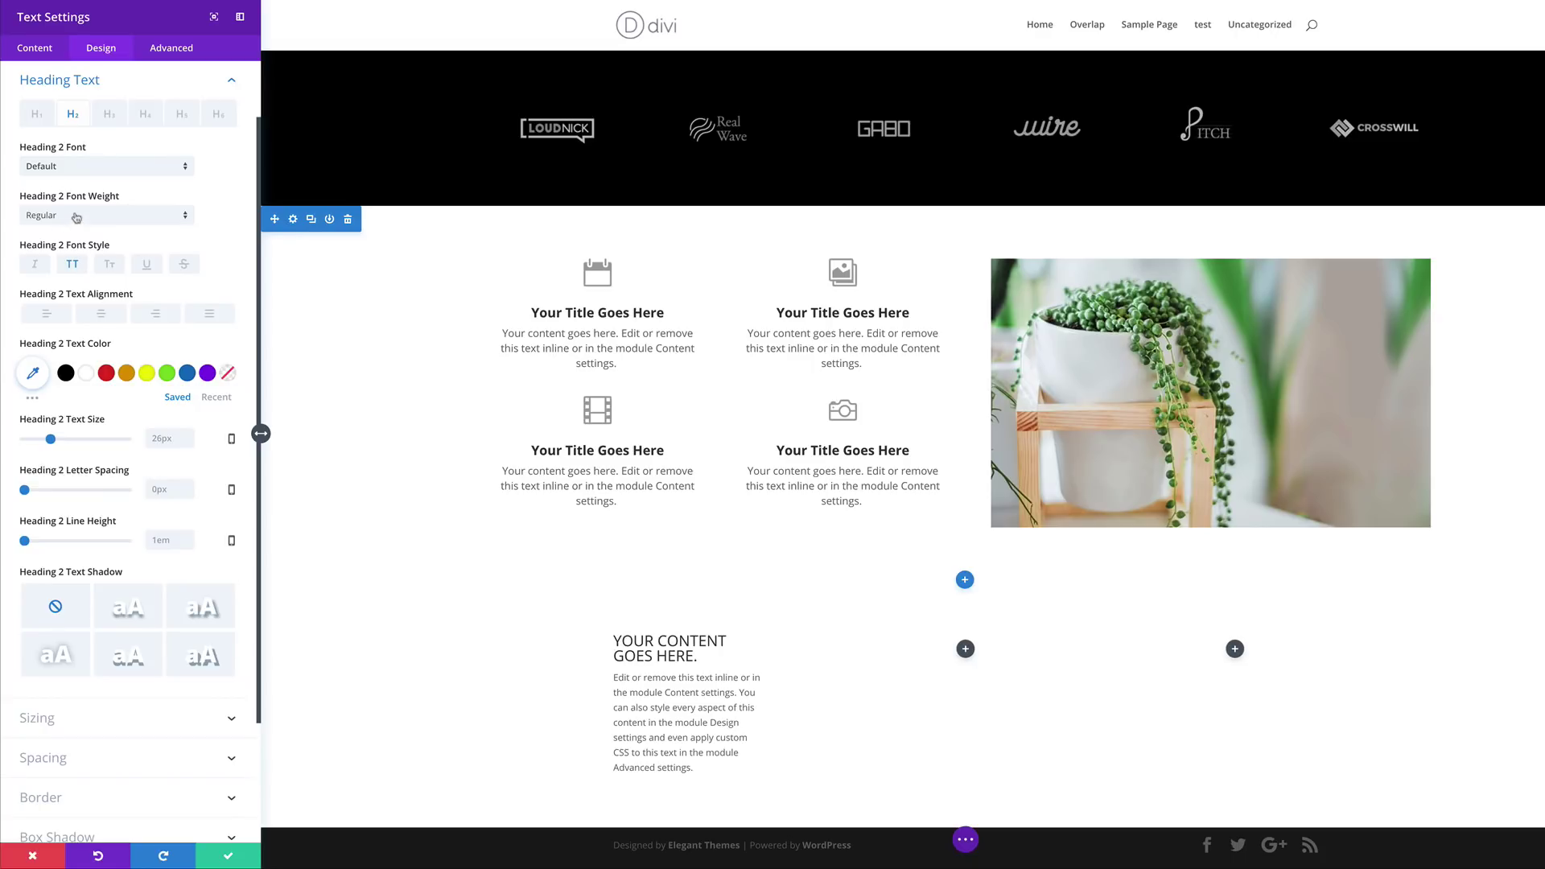
pyautogui.moveTo(50, 441); pyautogui.dragTo(44, 439)
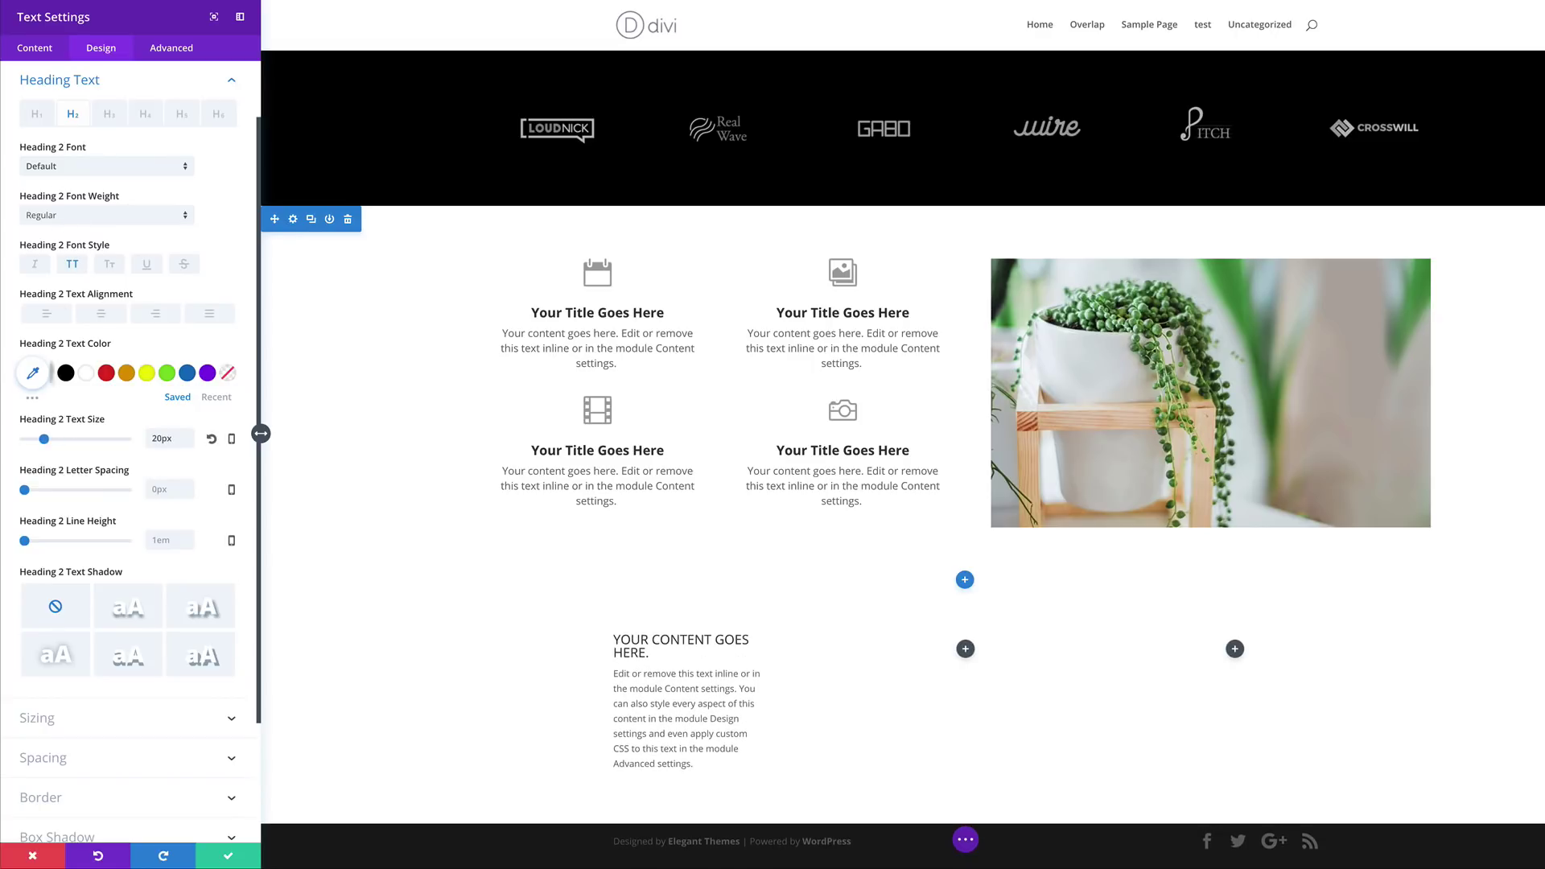
pyautogui.click(228, 856)
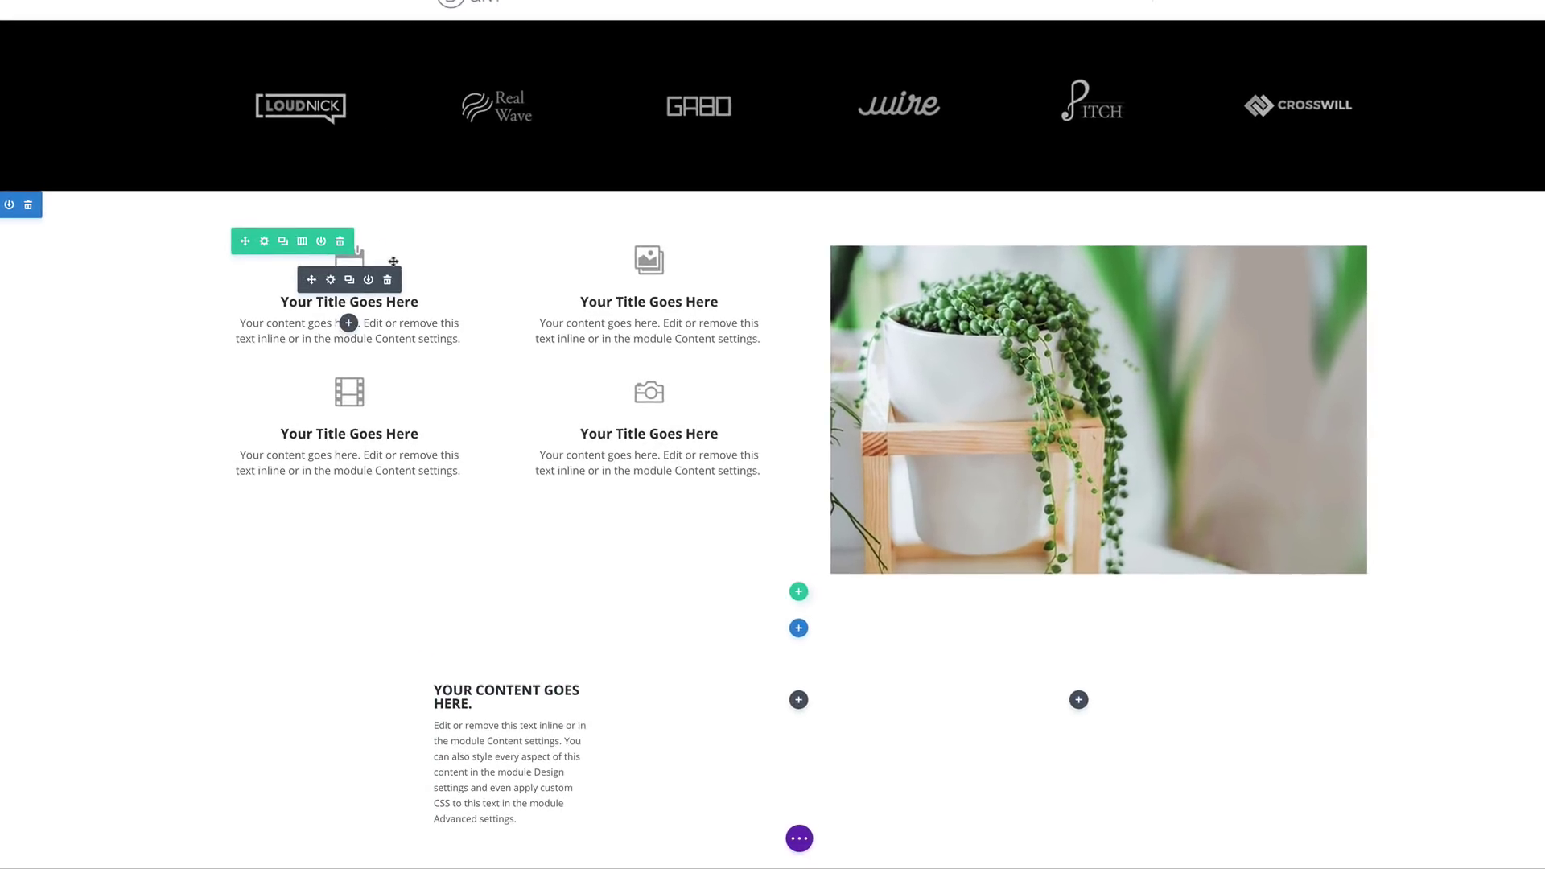
# Paste the copied row styles onto the three-column row and move a duplicate heading text block into the right column.
pyautogui.rightClick(481, 690)
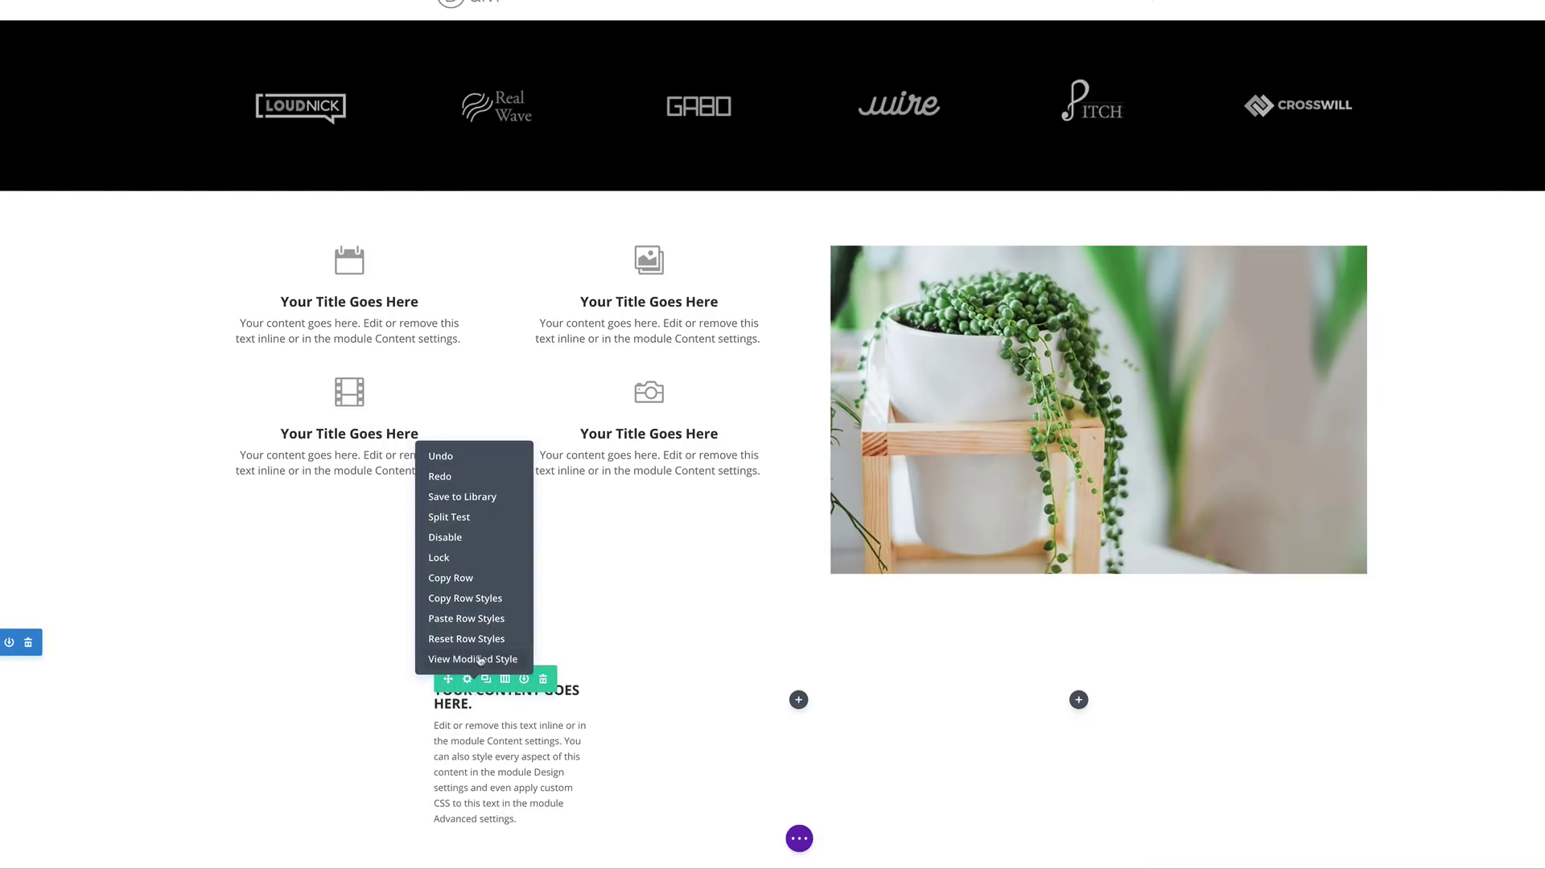
pyautogui.click(467, 618)
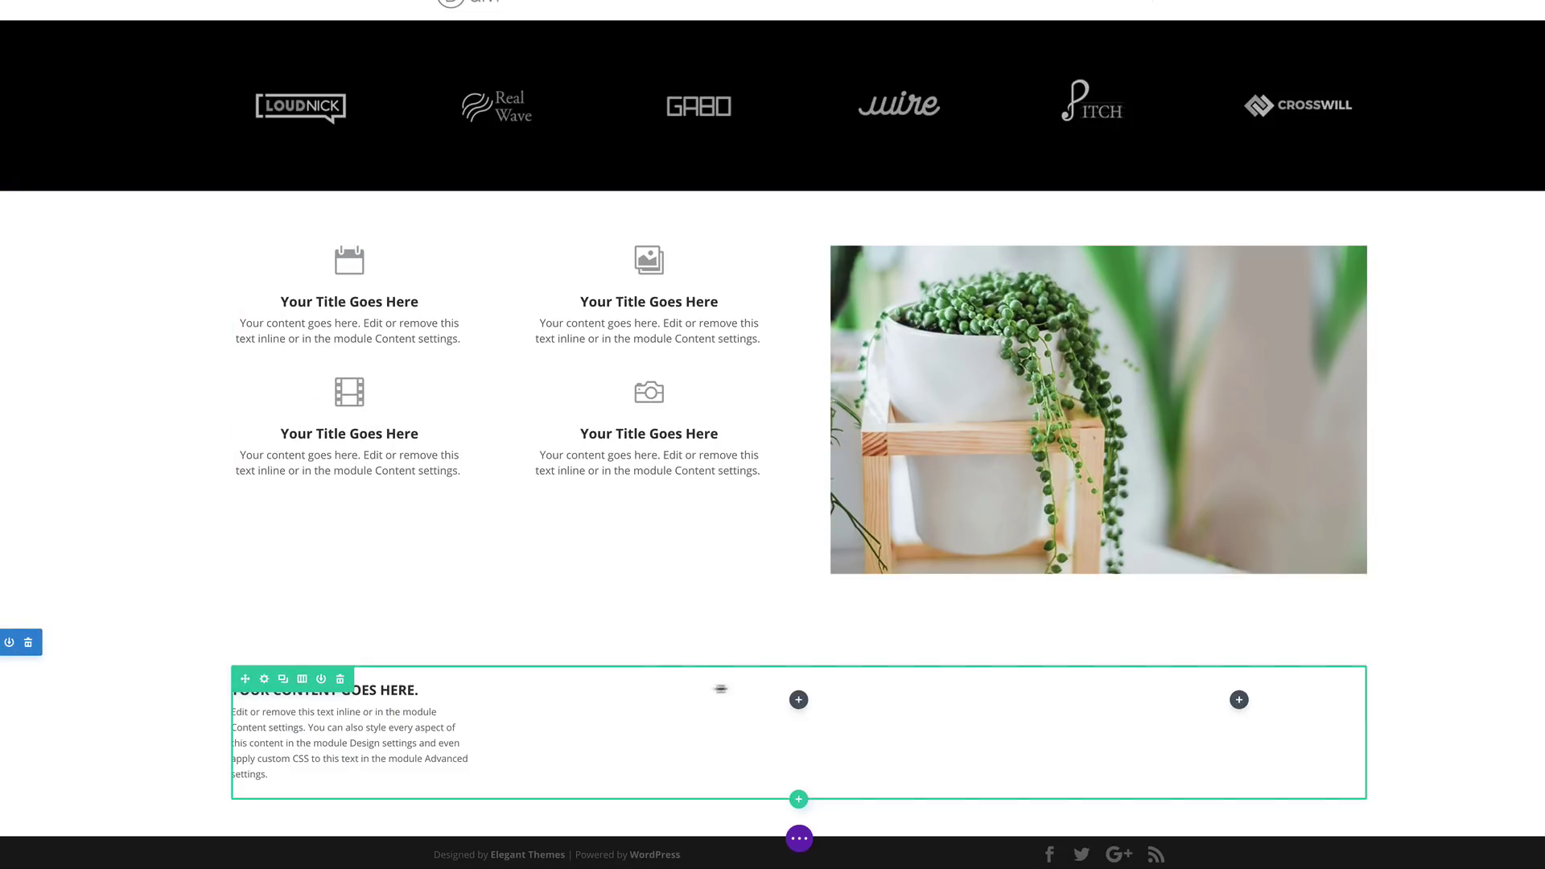
pyautogui.click(350, 719)
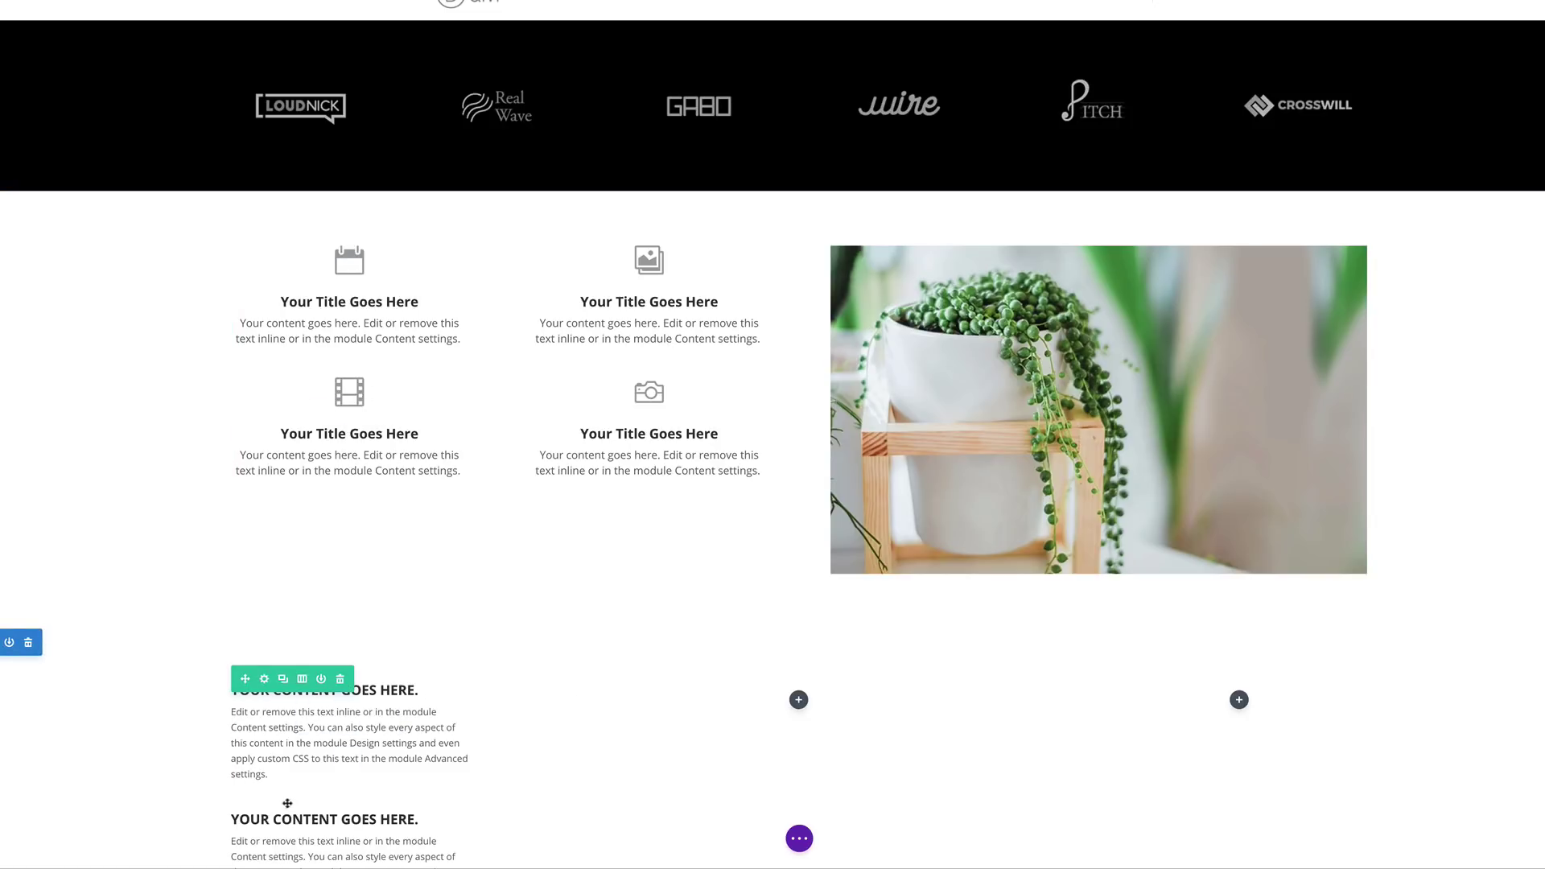
pyautogui.moveTo(310, 847); pyautogui.dragTo(1238, 704)
# Search 'video' in the middle column's module picker and insert a Video module.
pyautogui.click(798, 699)
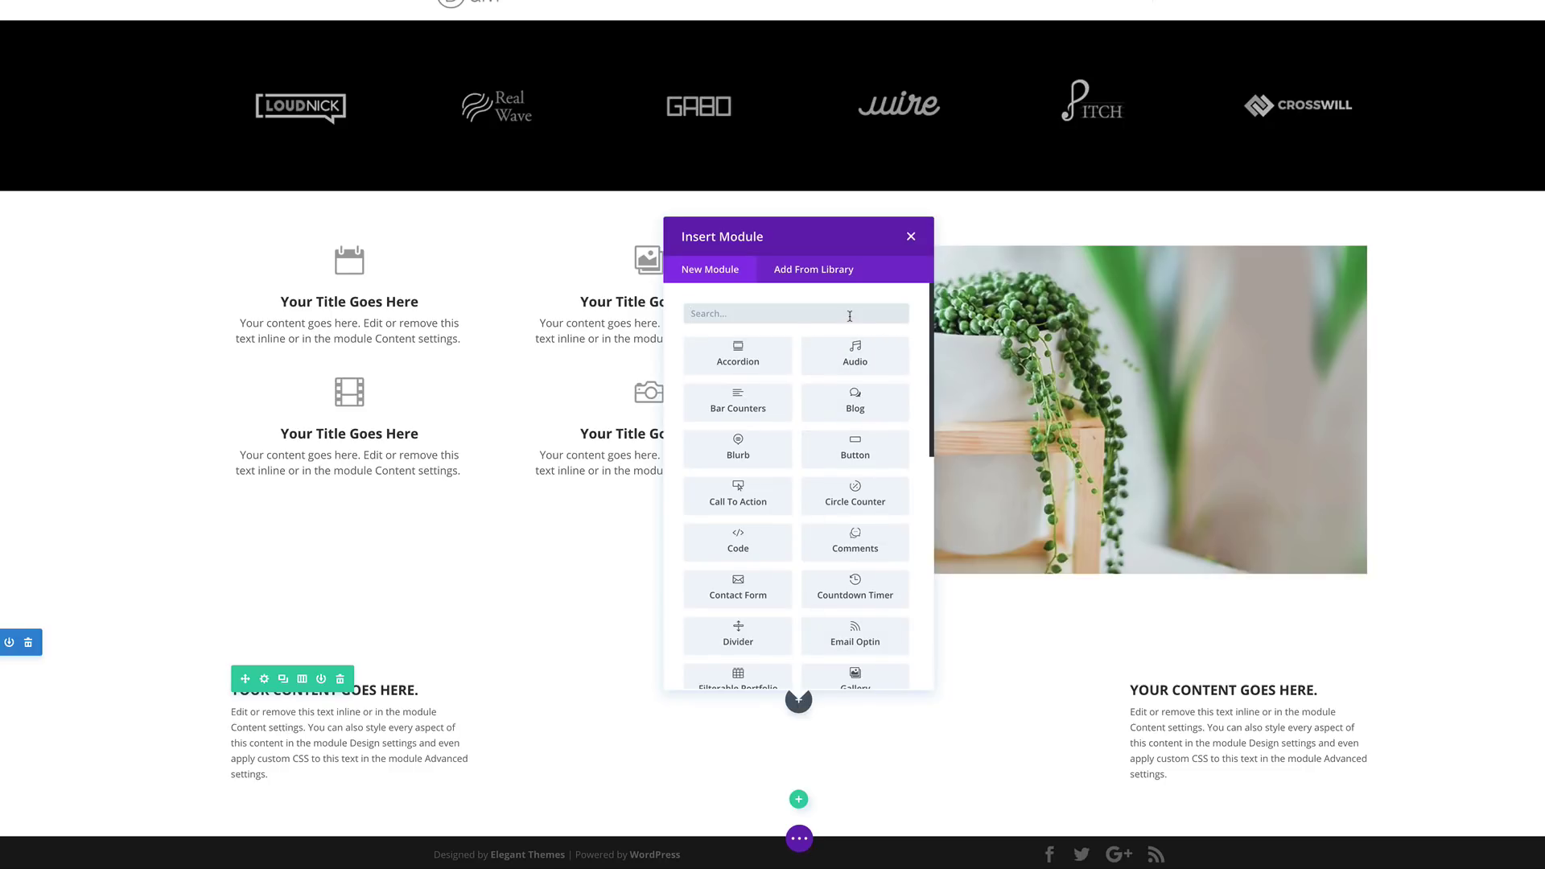
pyautogui.write('video')
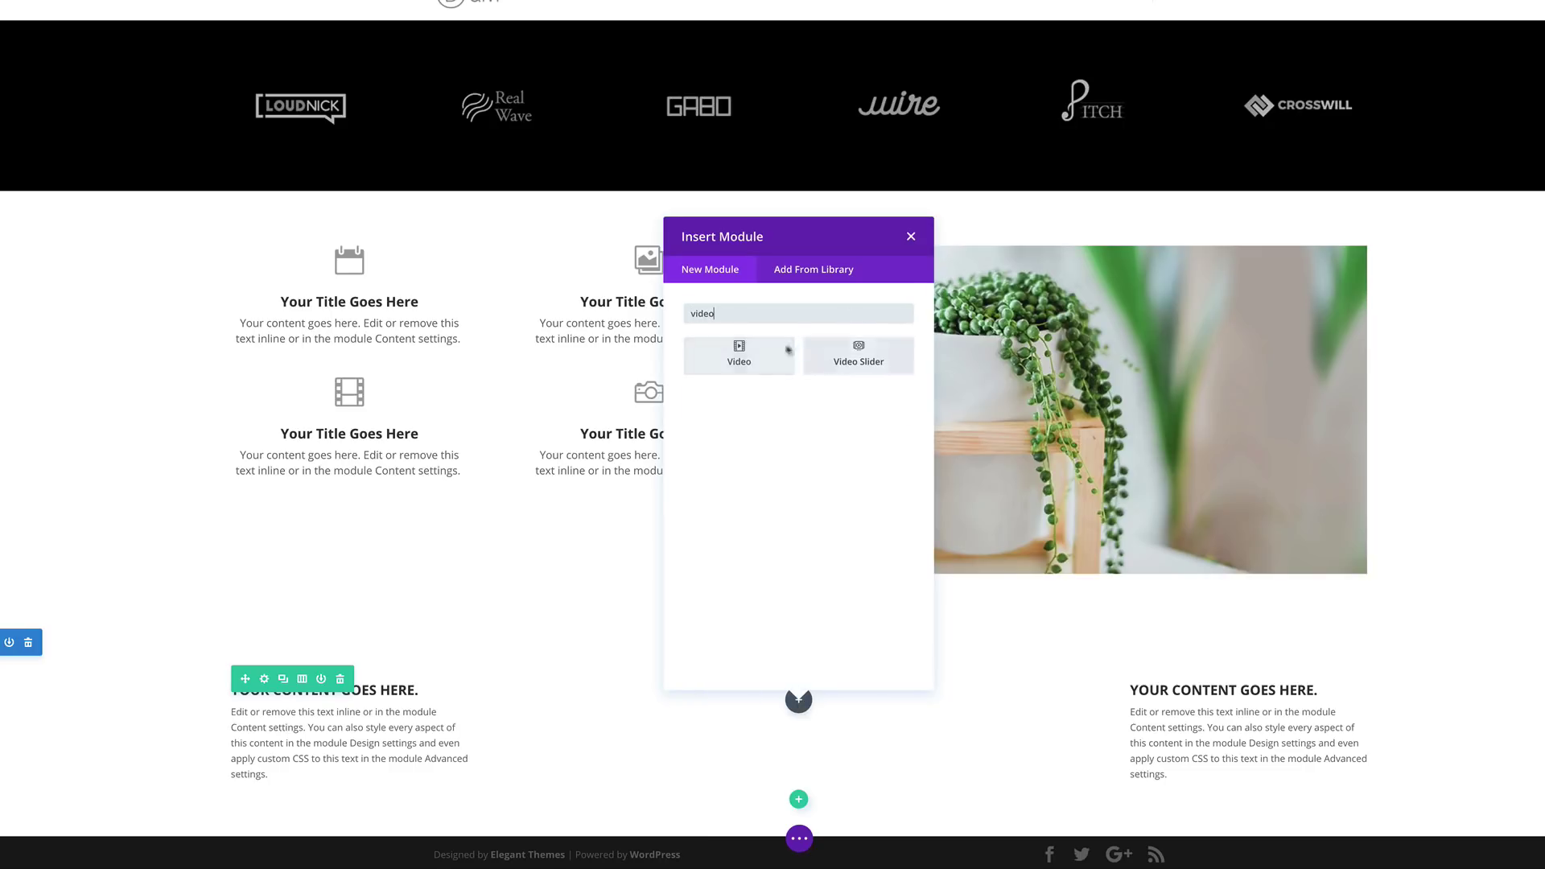
pyautogui.click(784, 353)
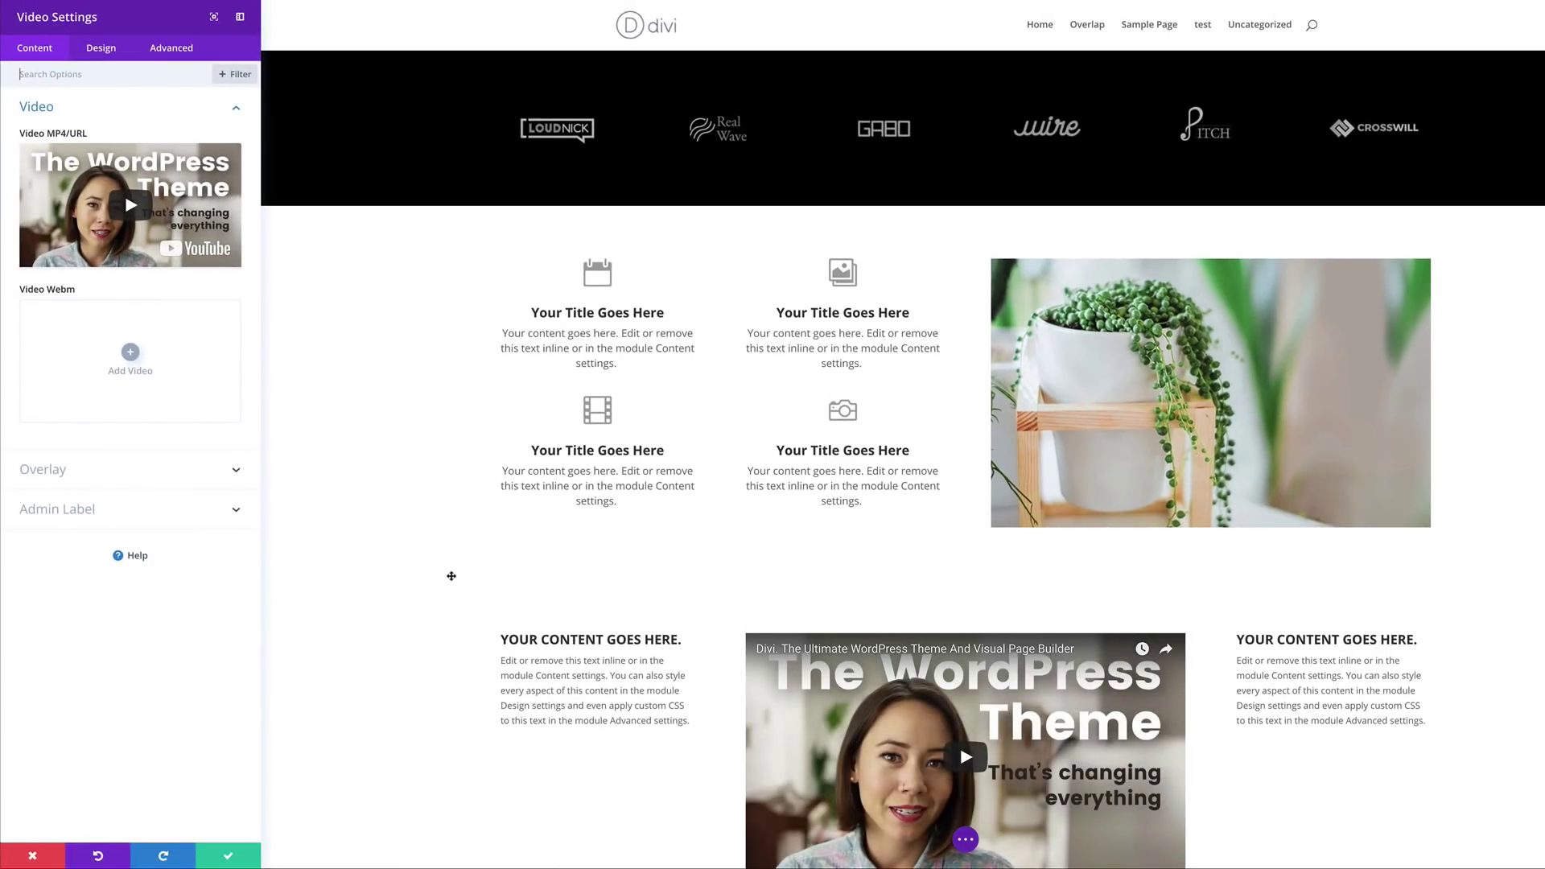
pyautogui.scroll(-2, 448, 576)
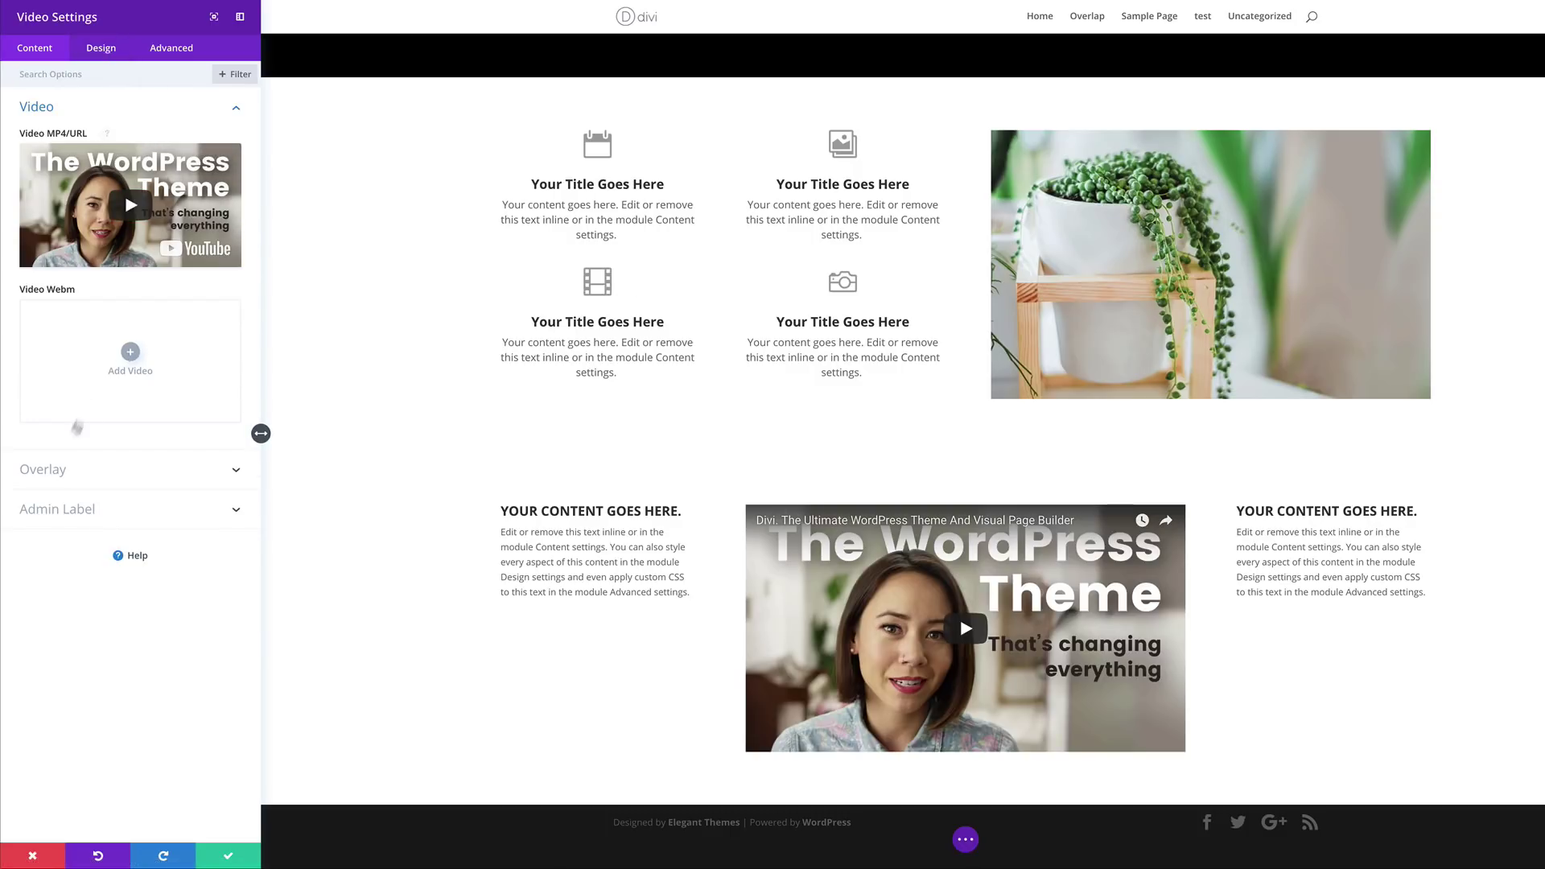
# Choose the white room photo from the Media Library as the video's overlay image.
pyautogui.click(65, 474)
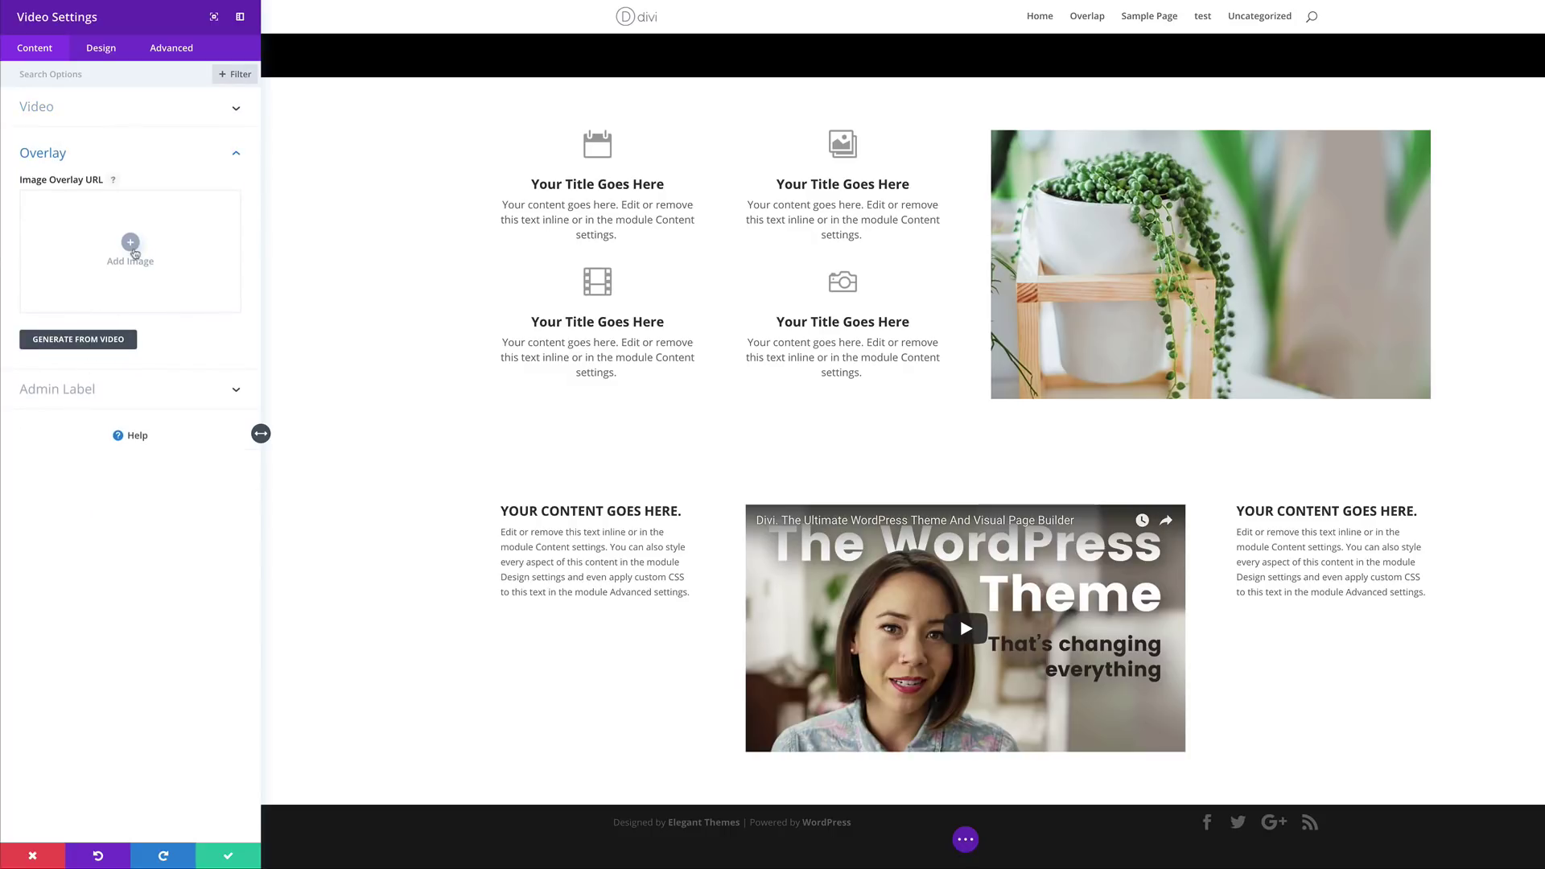
pyautogui.click(131, 244)
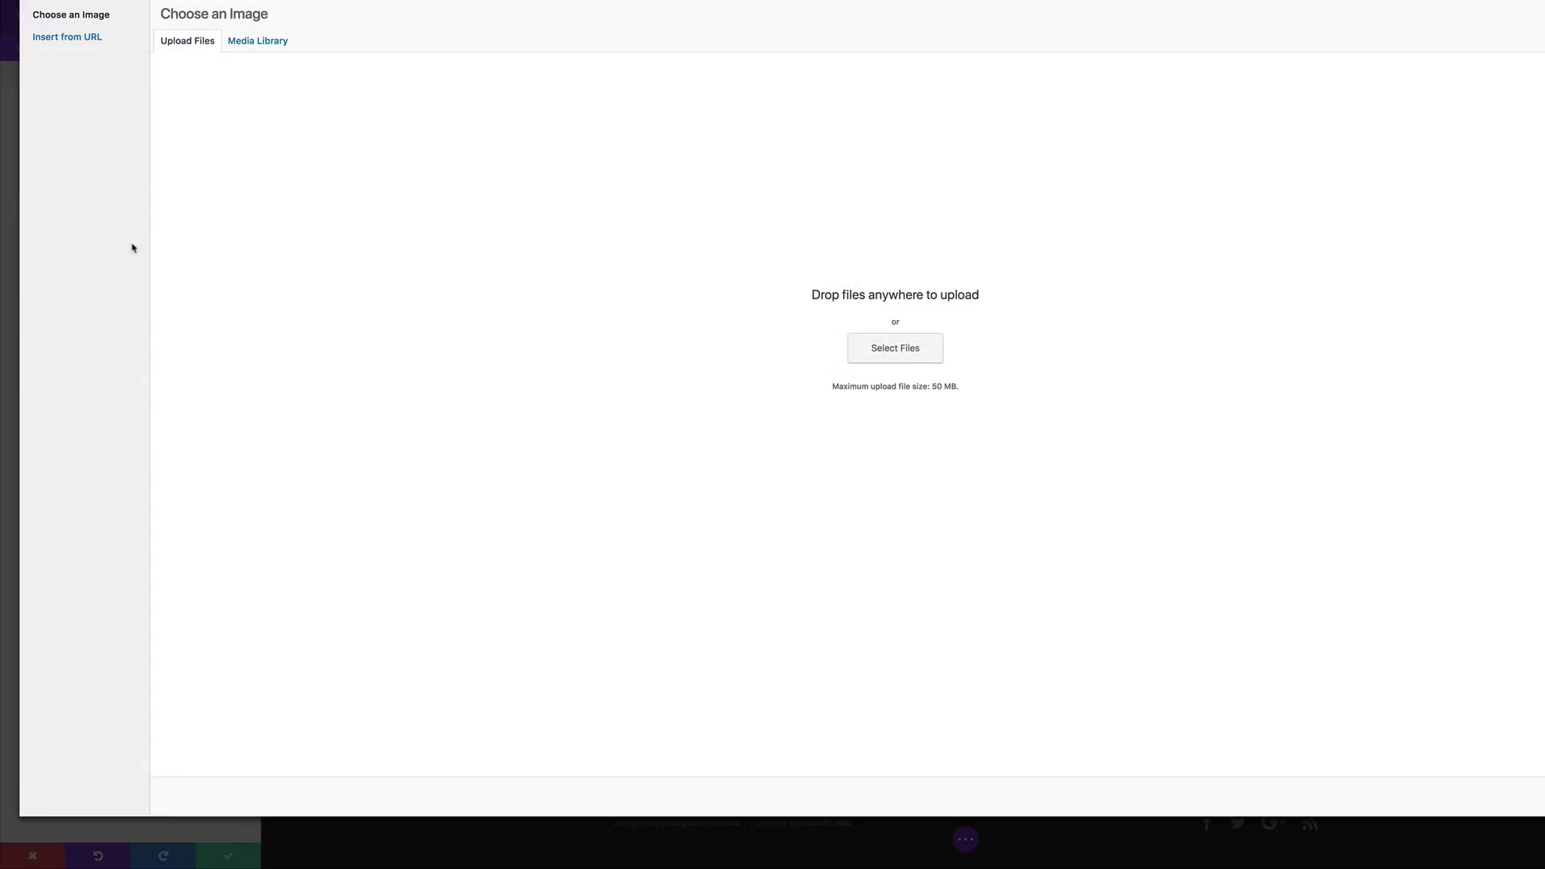
pyautogui.click(241, 42)
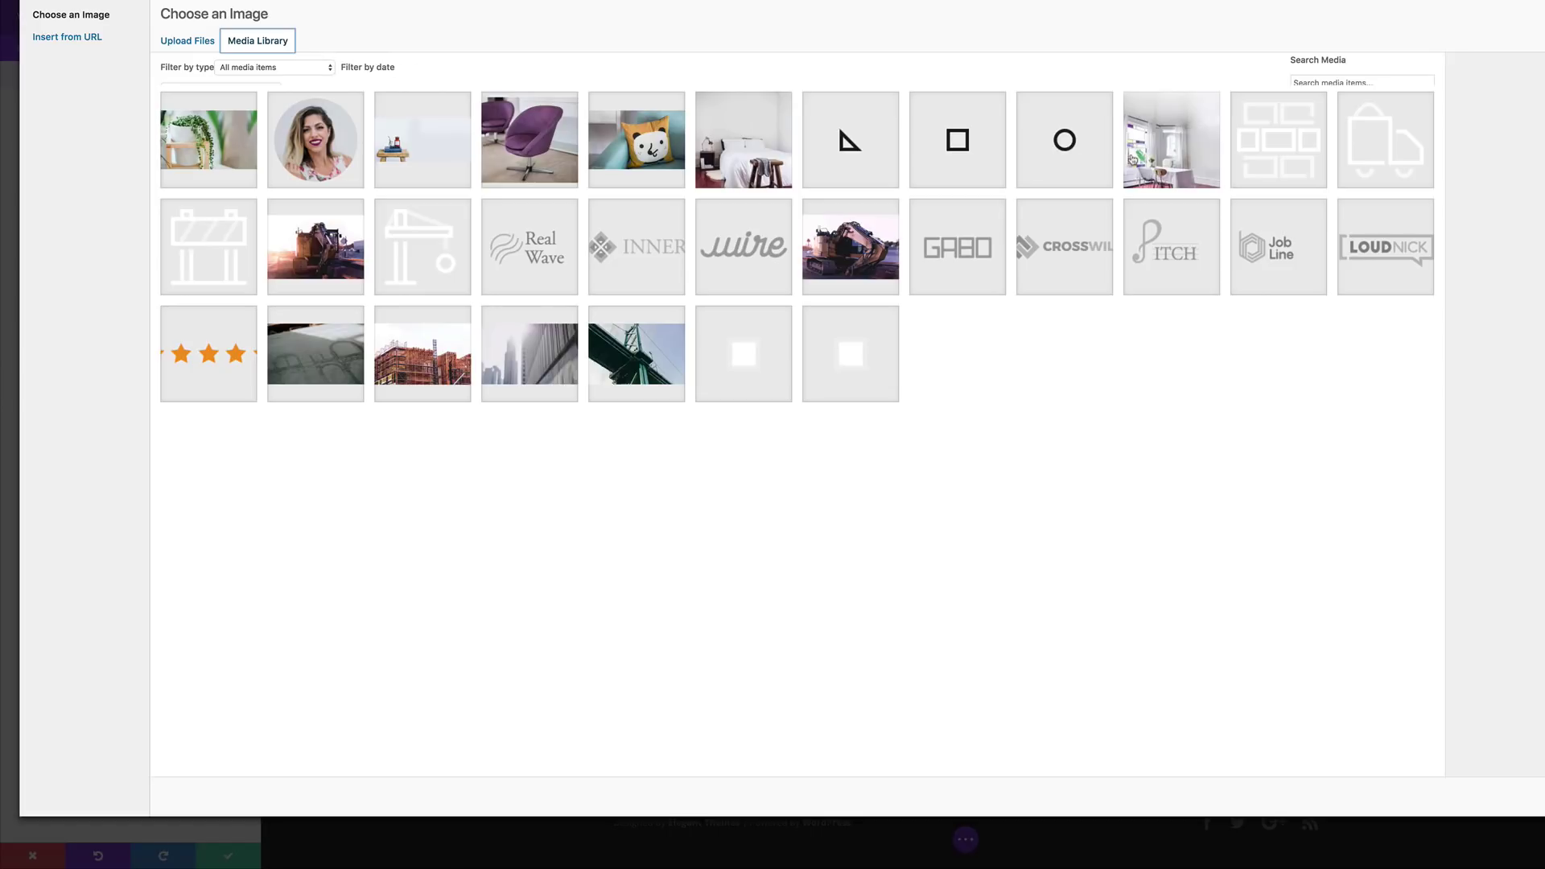
pyautogui.click(1147, 156)
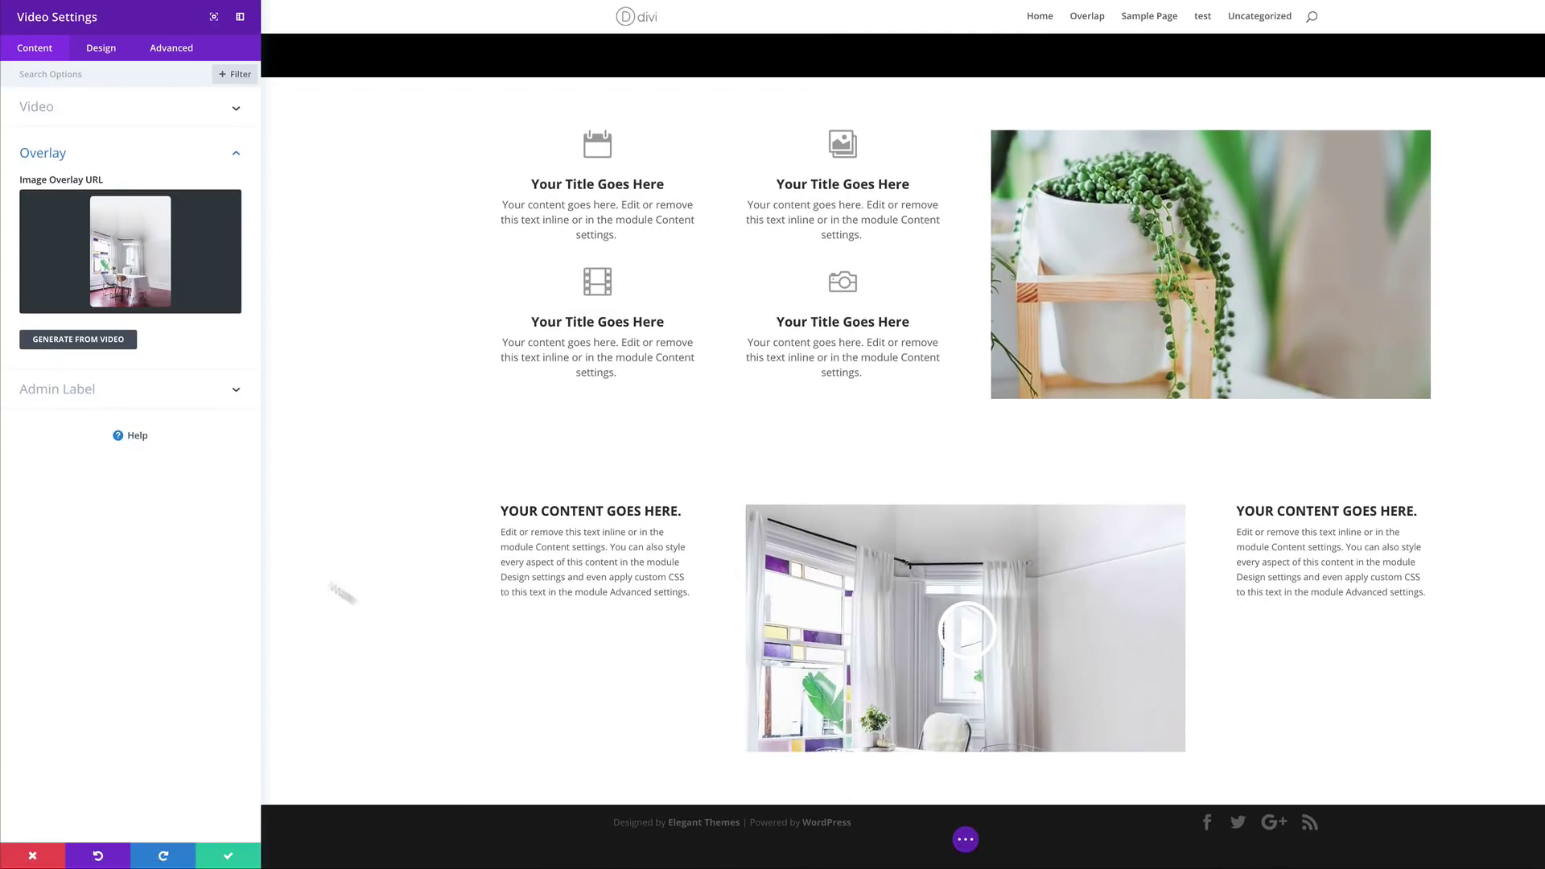
# Make the video's play icon red and save the video settings.
pyautogui.click(98, 49)
pyautogui.click(56, 109)
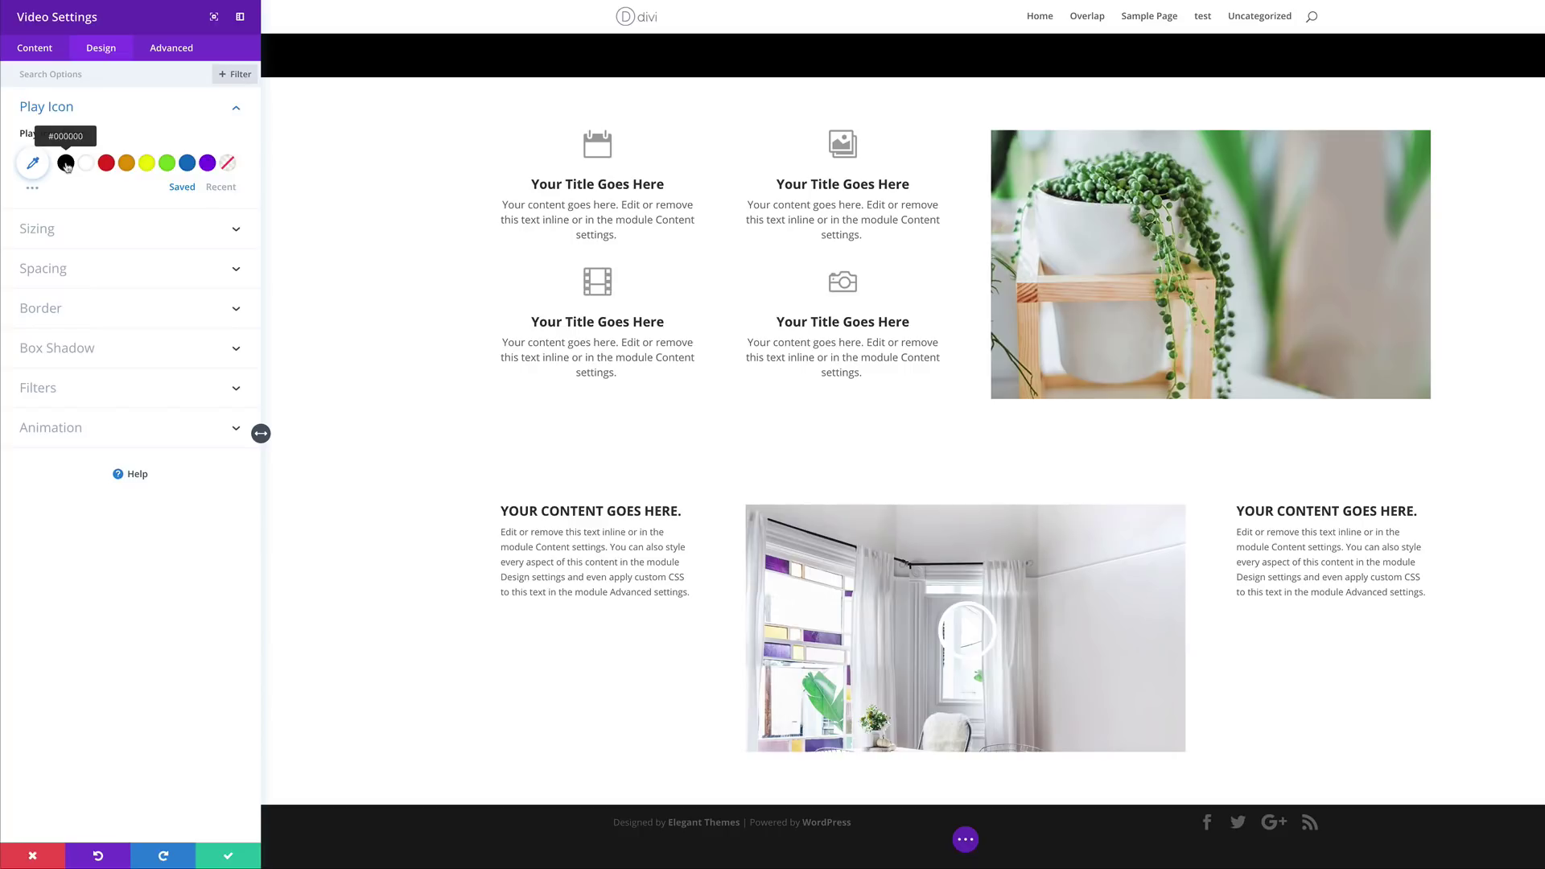
pyautogui.click(66, 164)
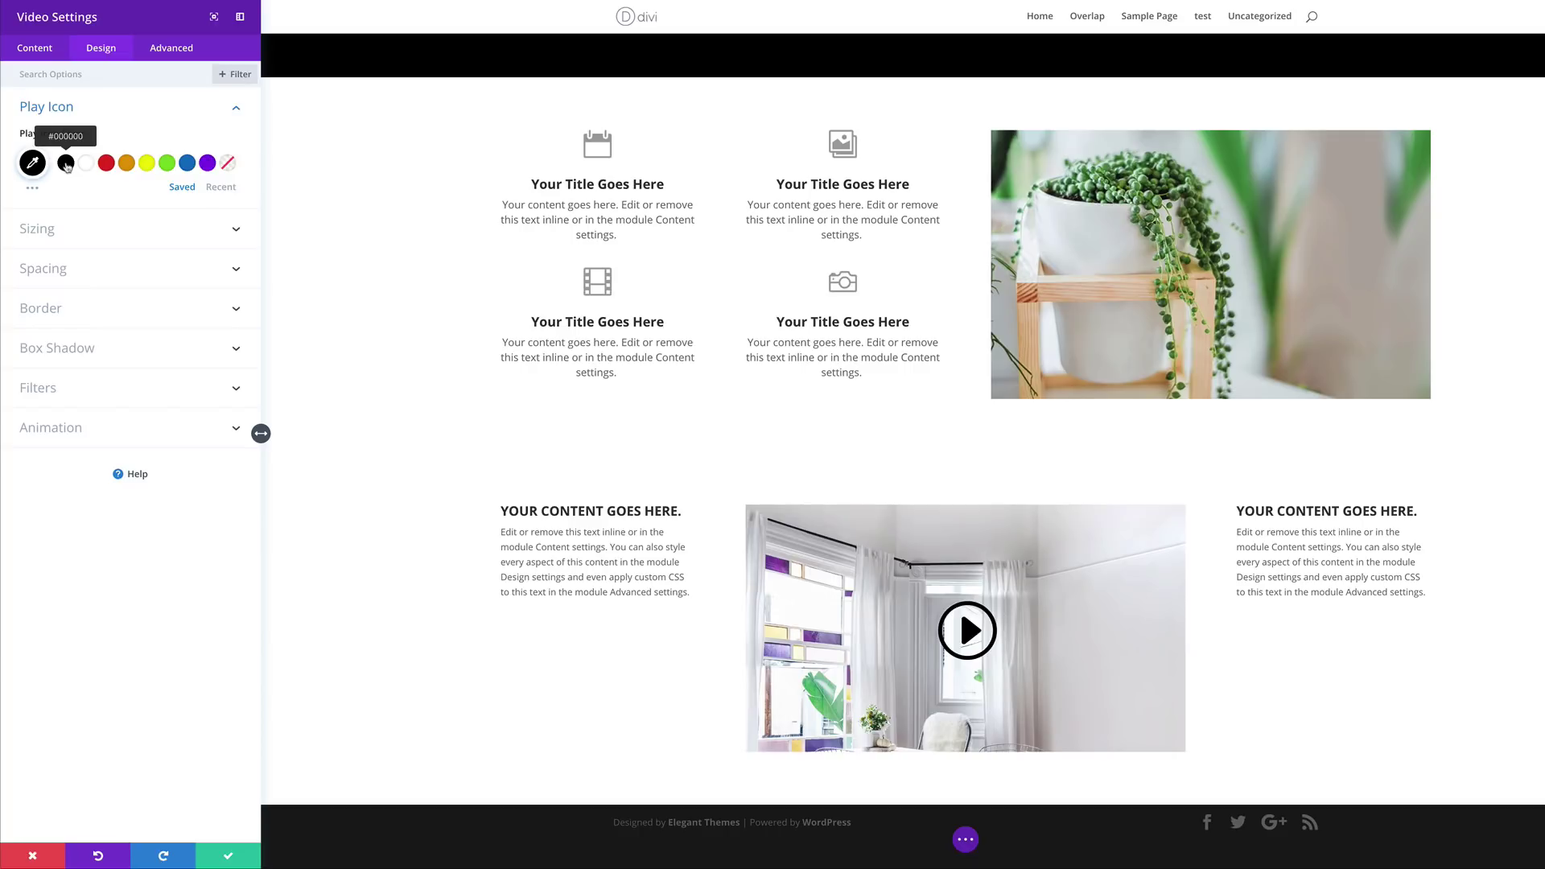
pyautogui.click(107, 165)
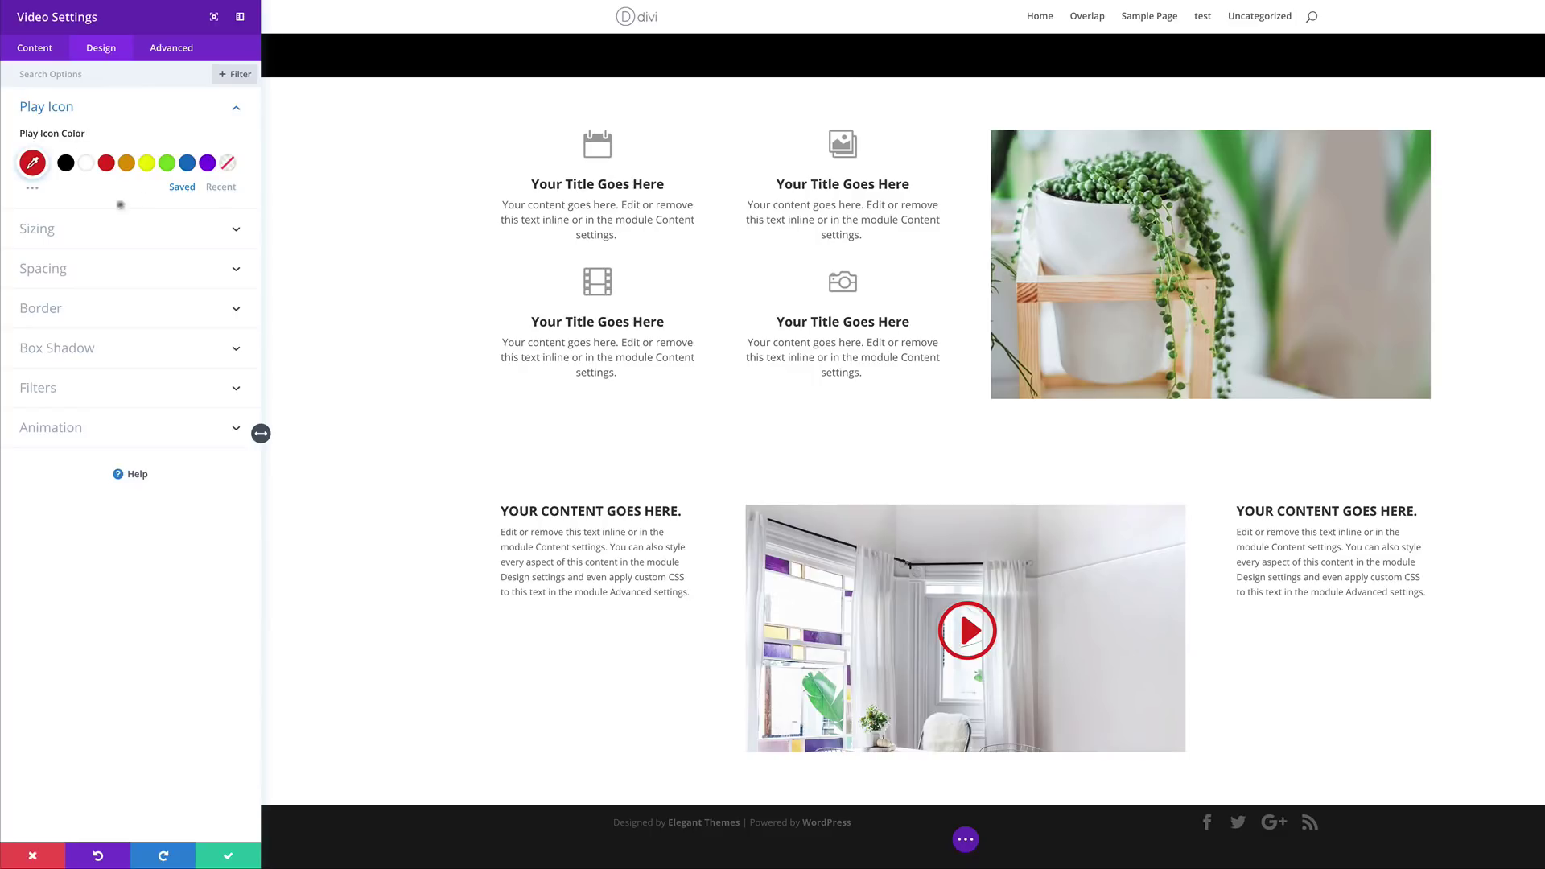
pyautogui.click(68, 232)
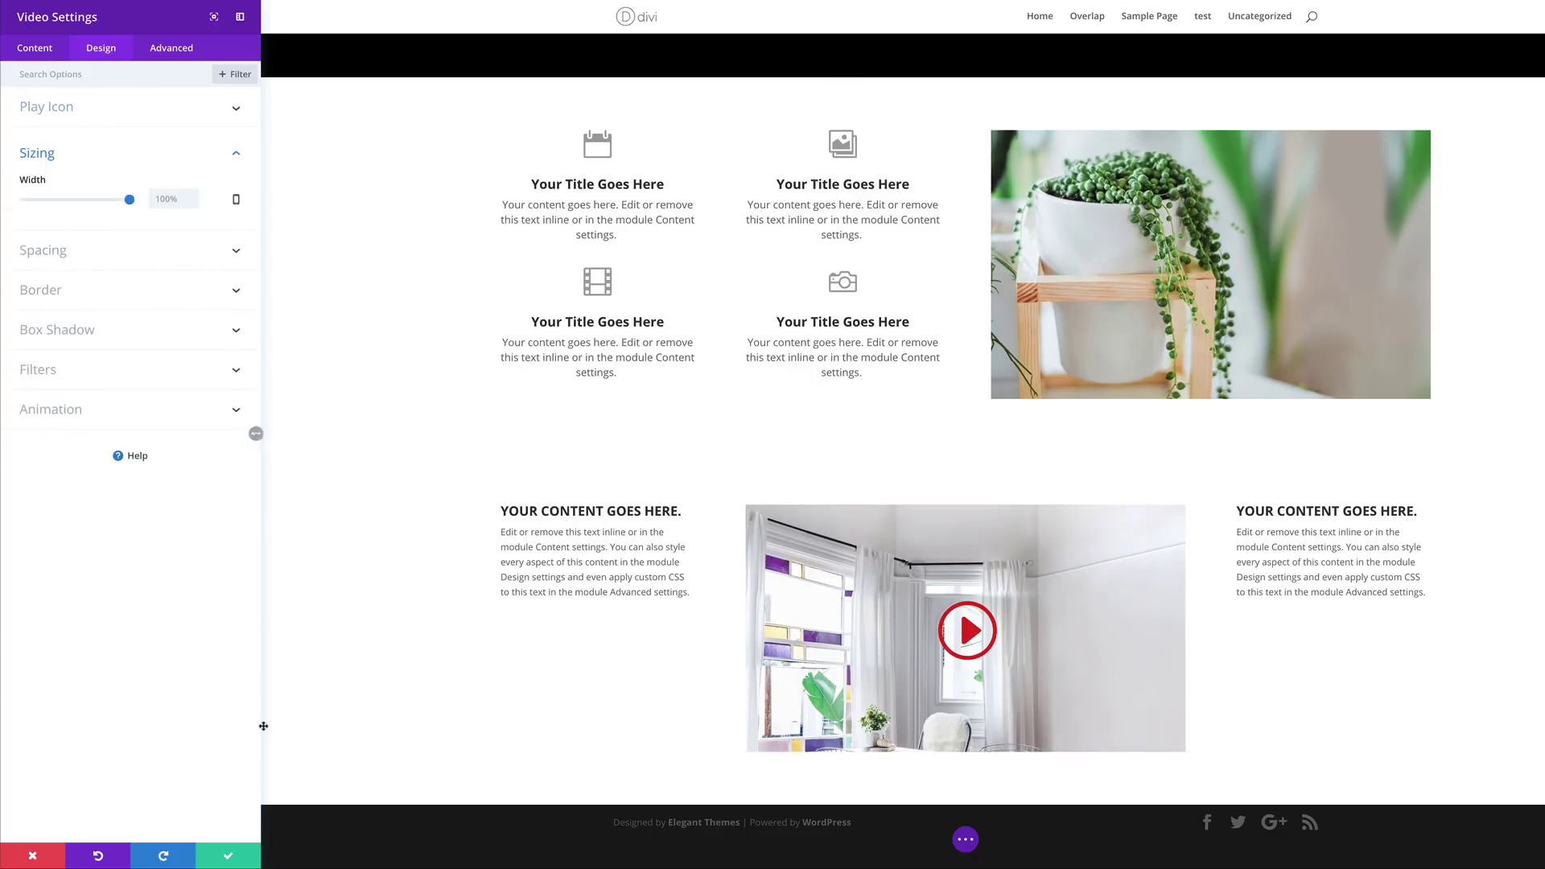
pyautogui.click(226, 859)
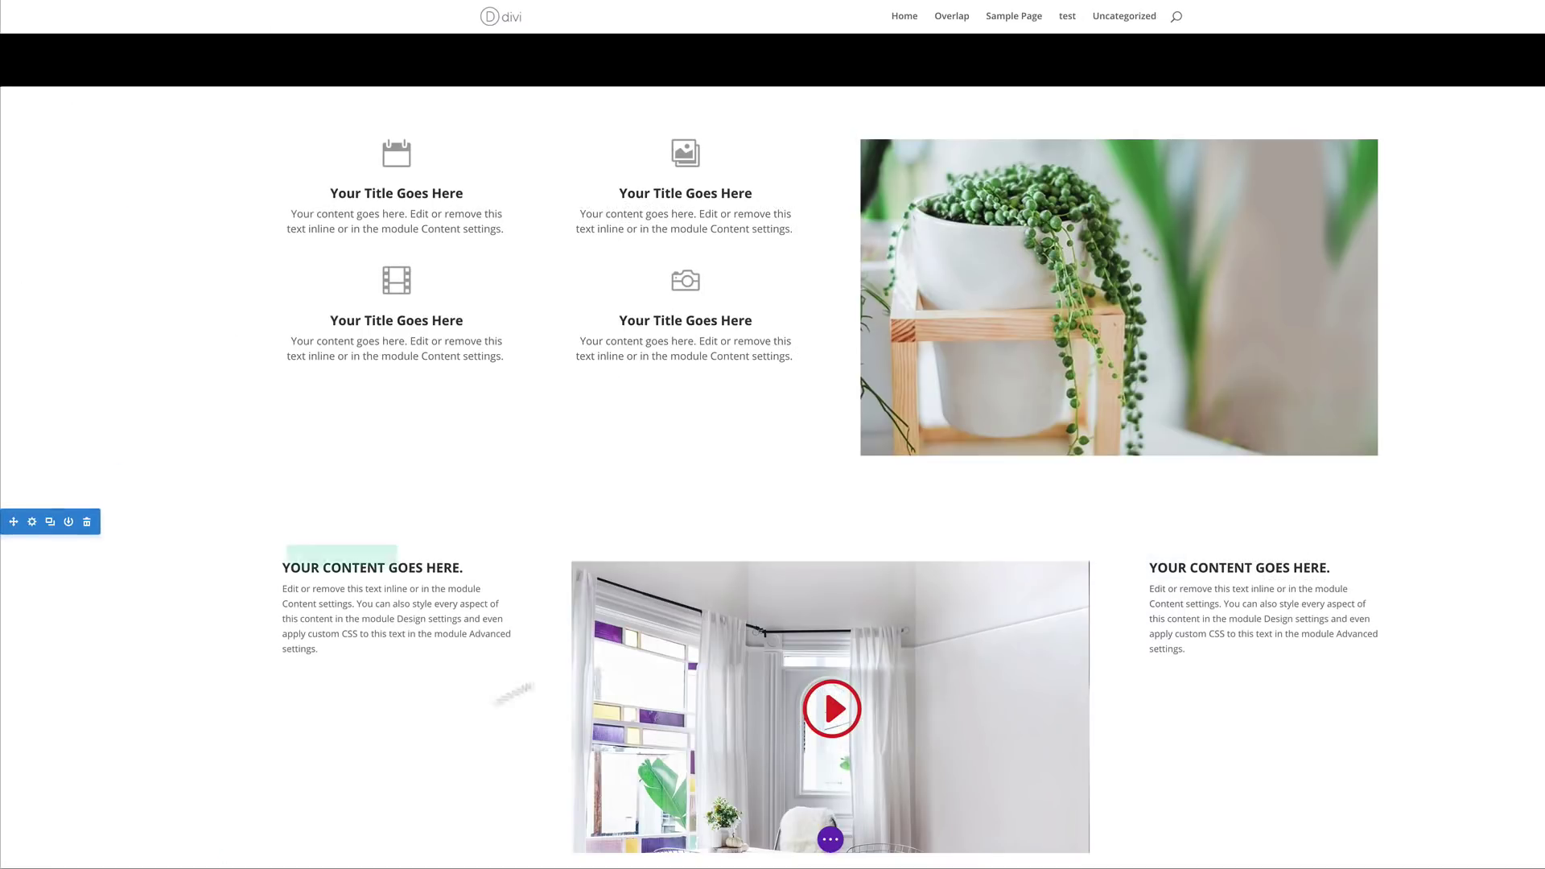
# Add a dark grey background colour to the video's section and save.
pyautogui.scroll(-2, 1240, 717)
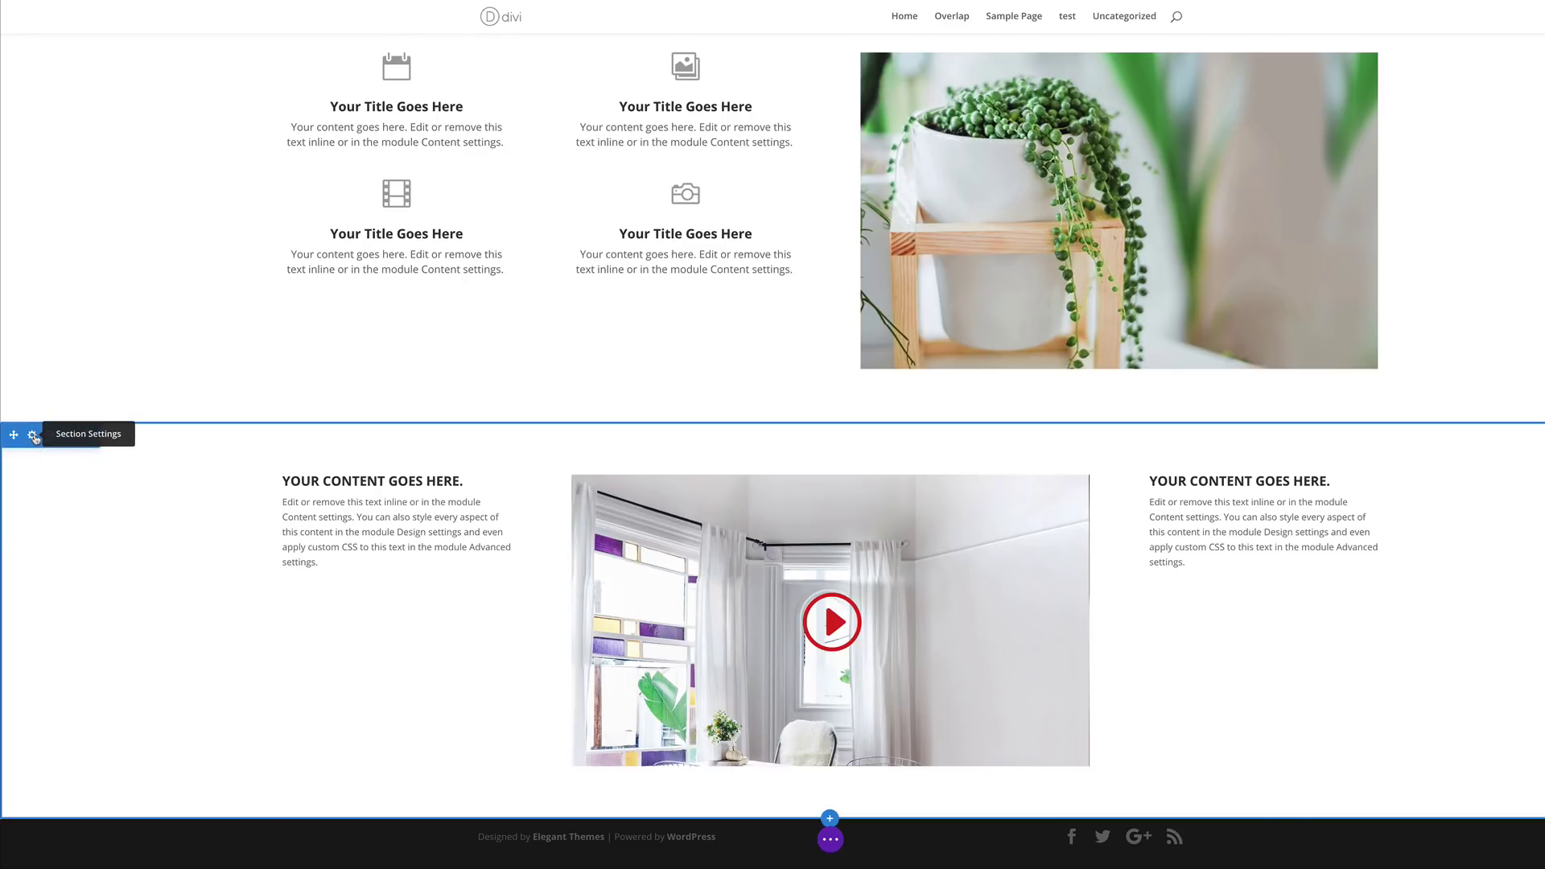
pyautogui.click(33, 436)
pyautogui.click(88, 113)
pyautogui.click(130, 216)
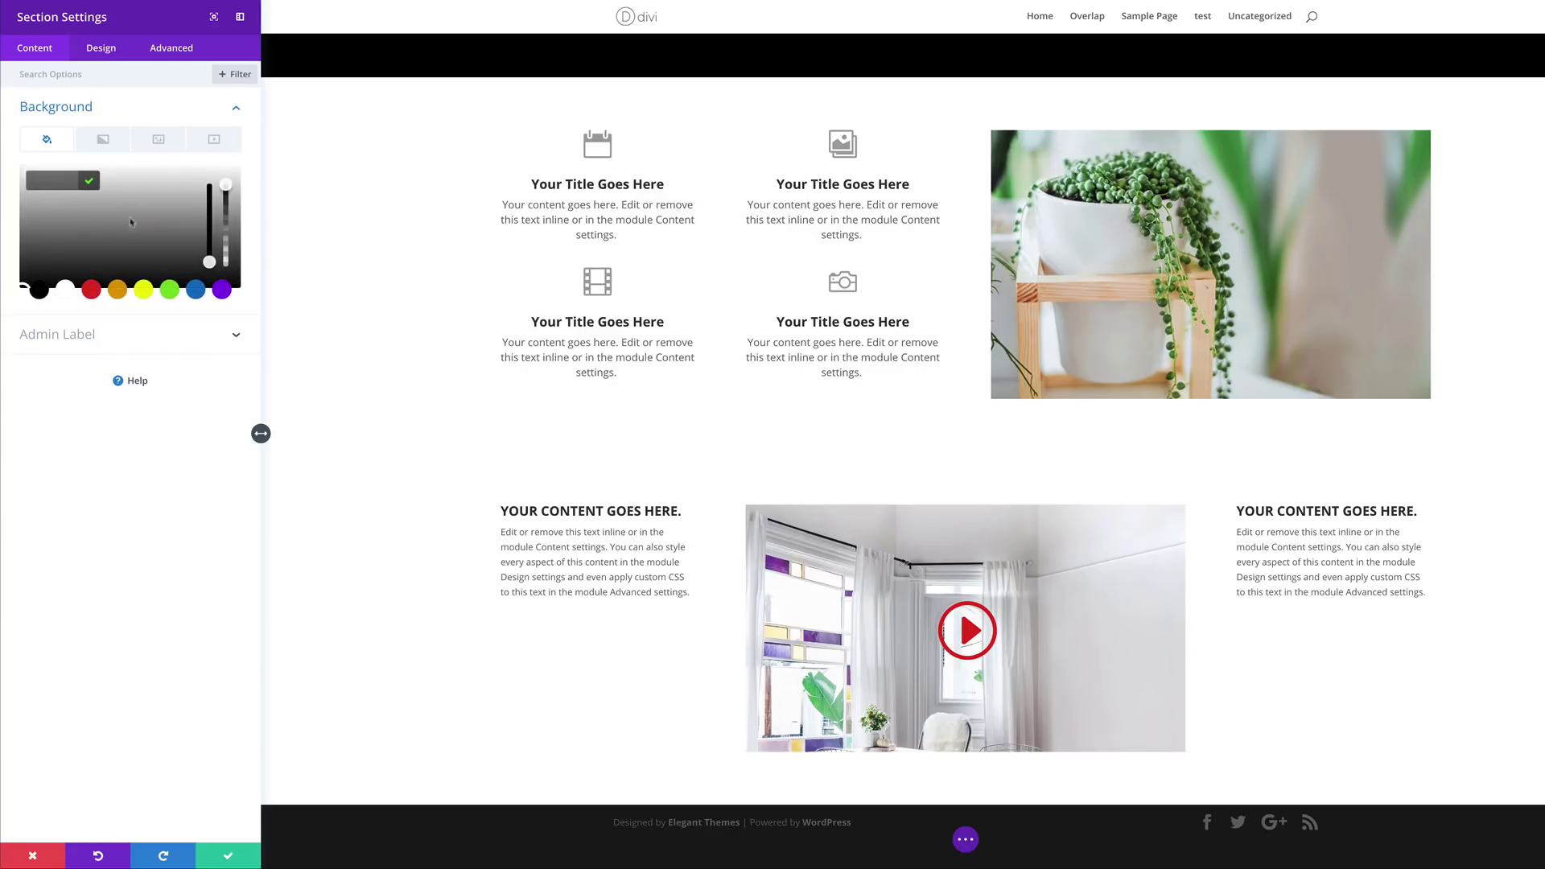
pyautogui.click(48, 241)
pyautogui.moveTo(48, 241); pyautogui.dragTo(22, 274)
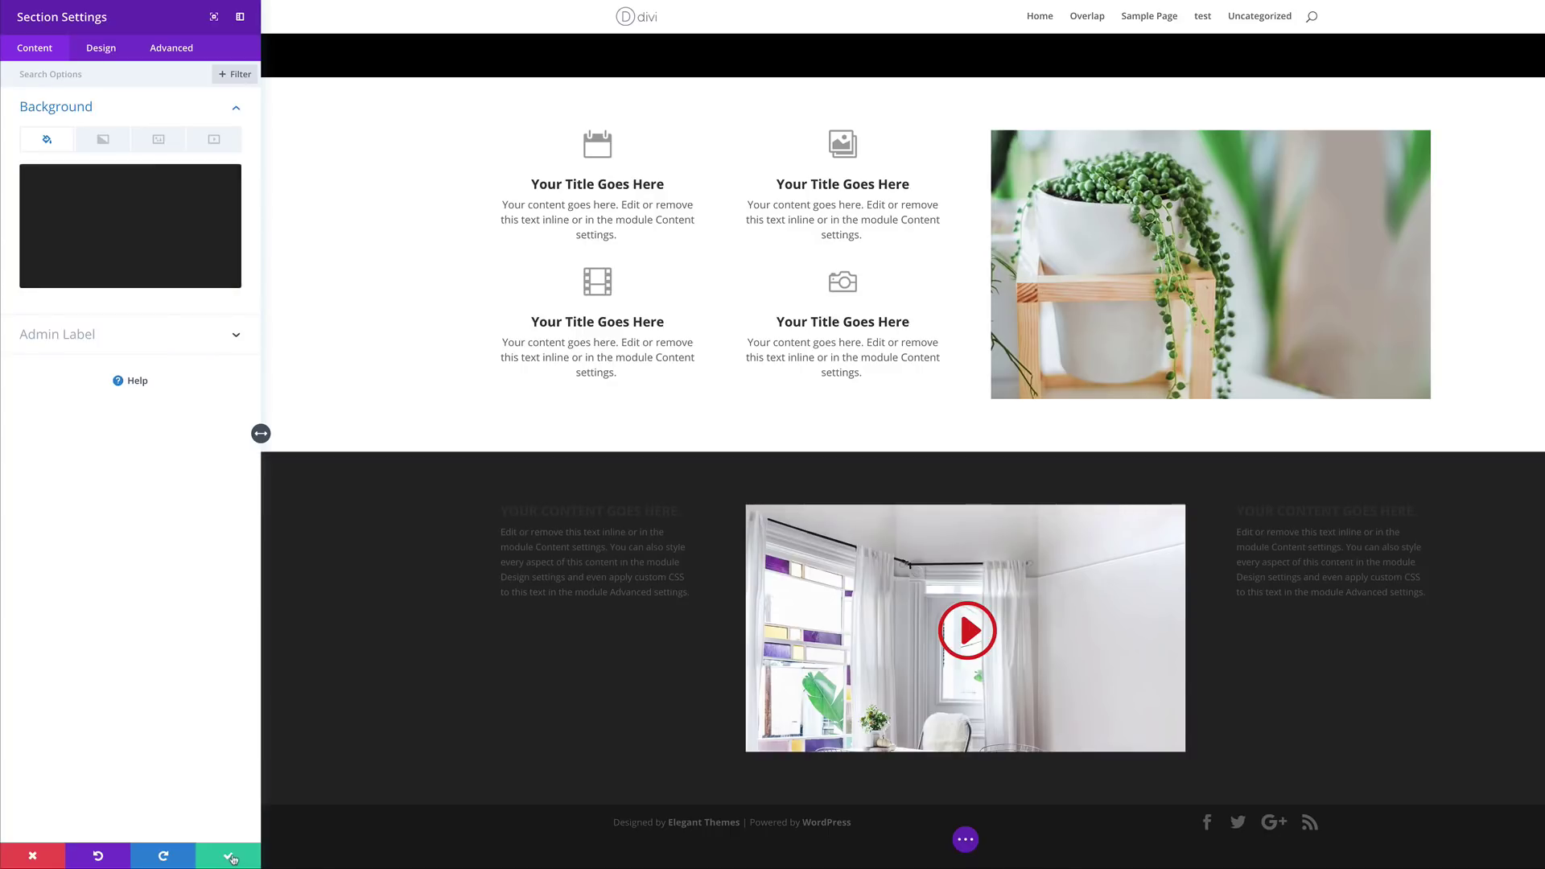
pyautogui.click(231, 859)
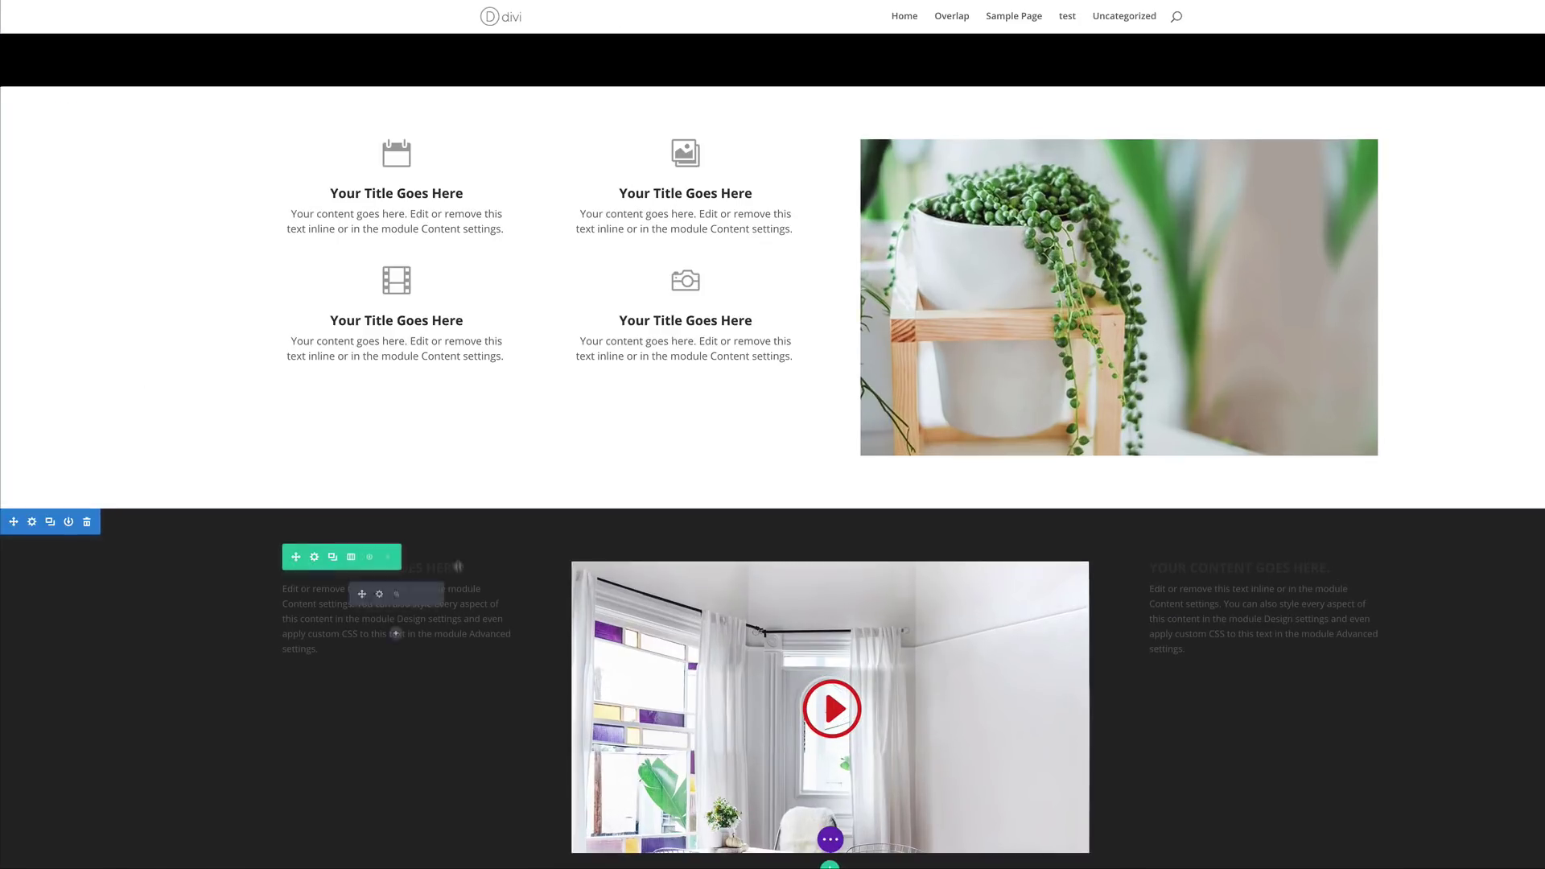
# Set the left text block's body text to 16px and white.
pyautogui.click(379, 596)
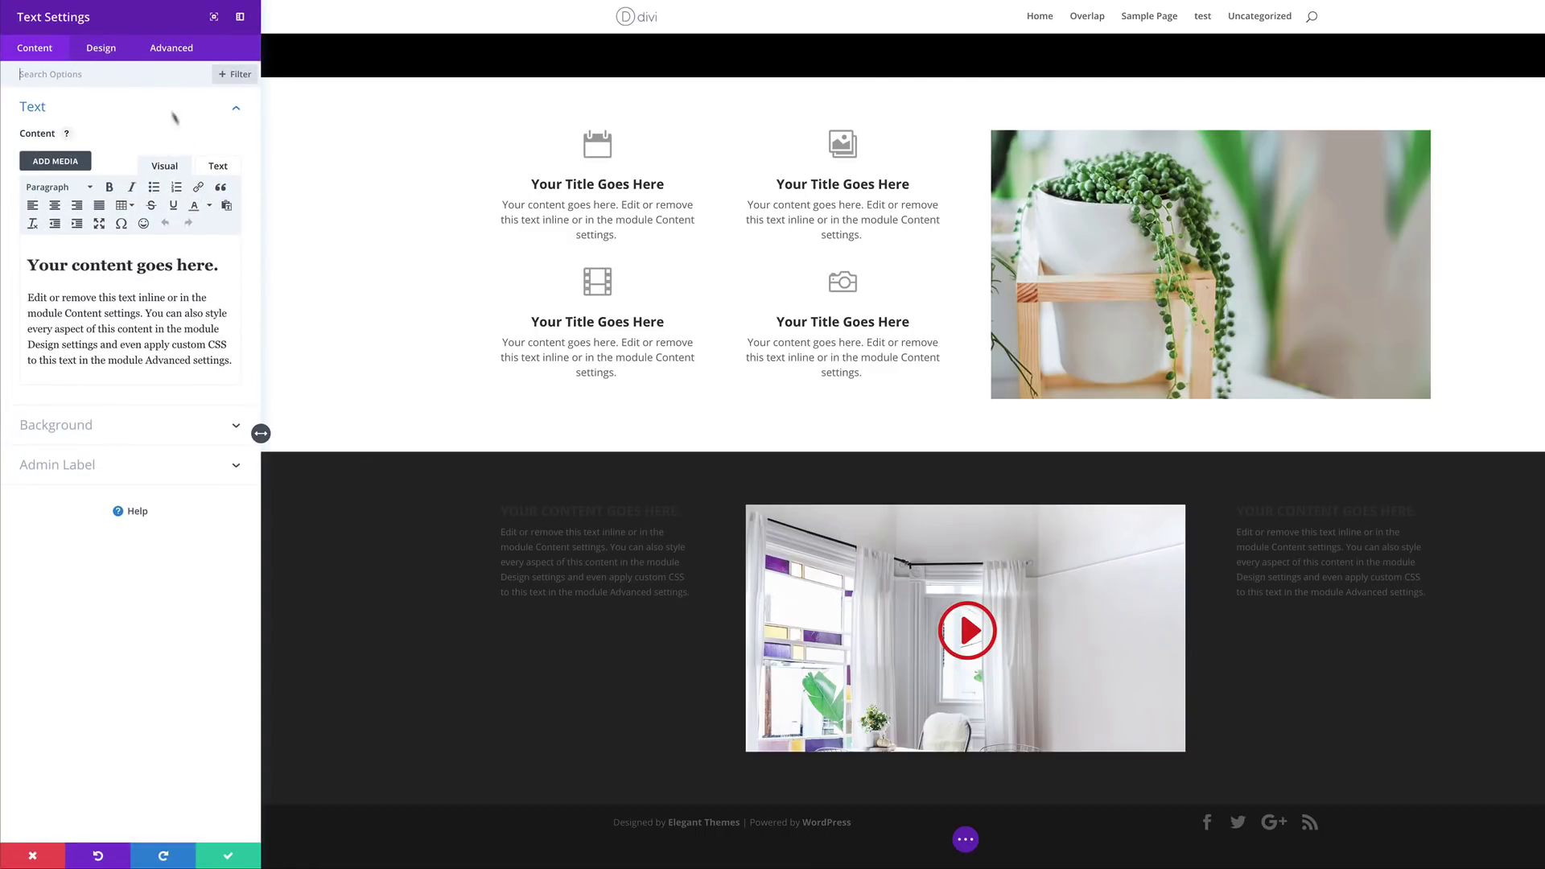
pyautogui.click(113, 58)
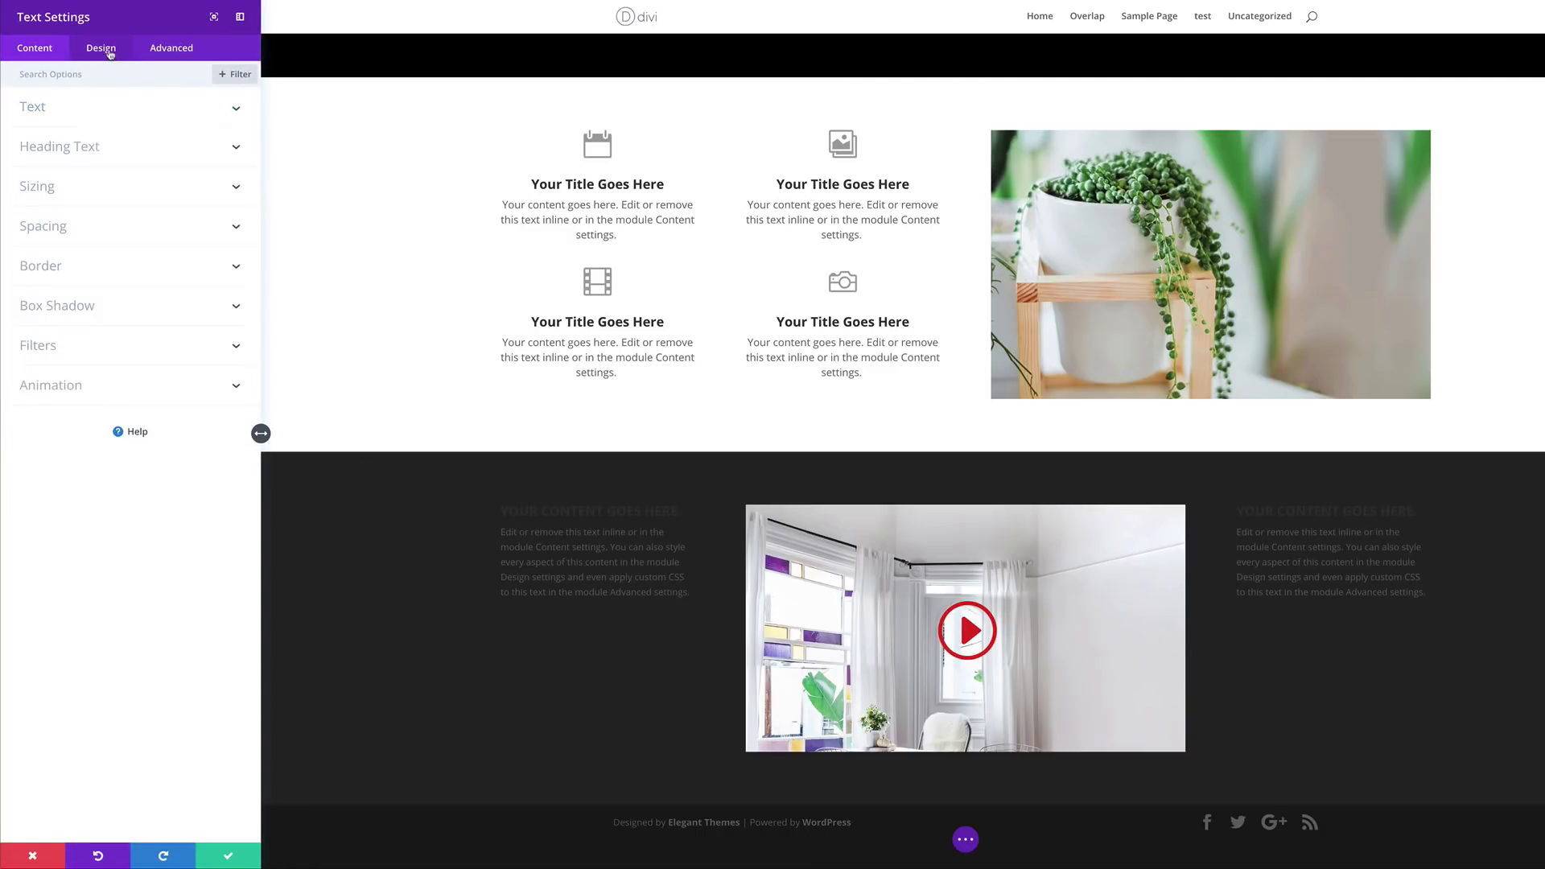
pyautogui.click(47, 110)
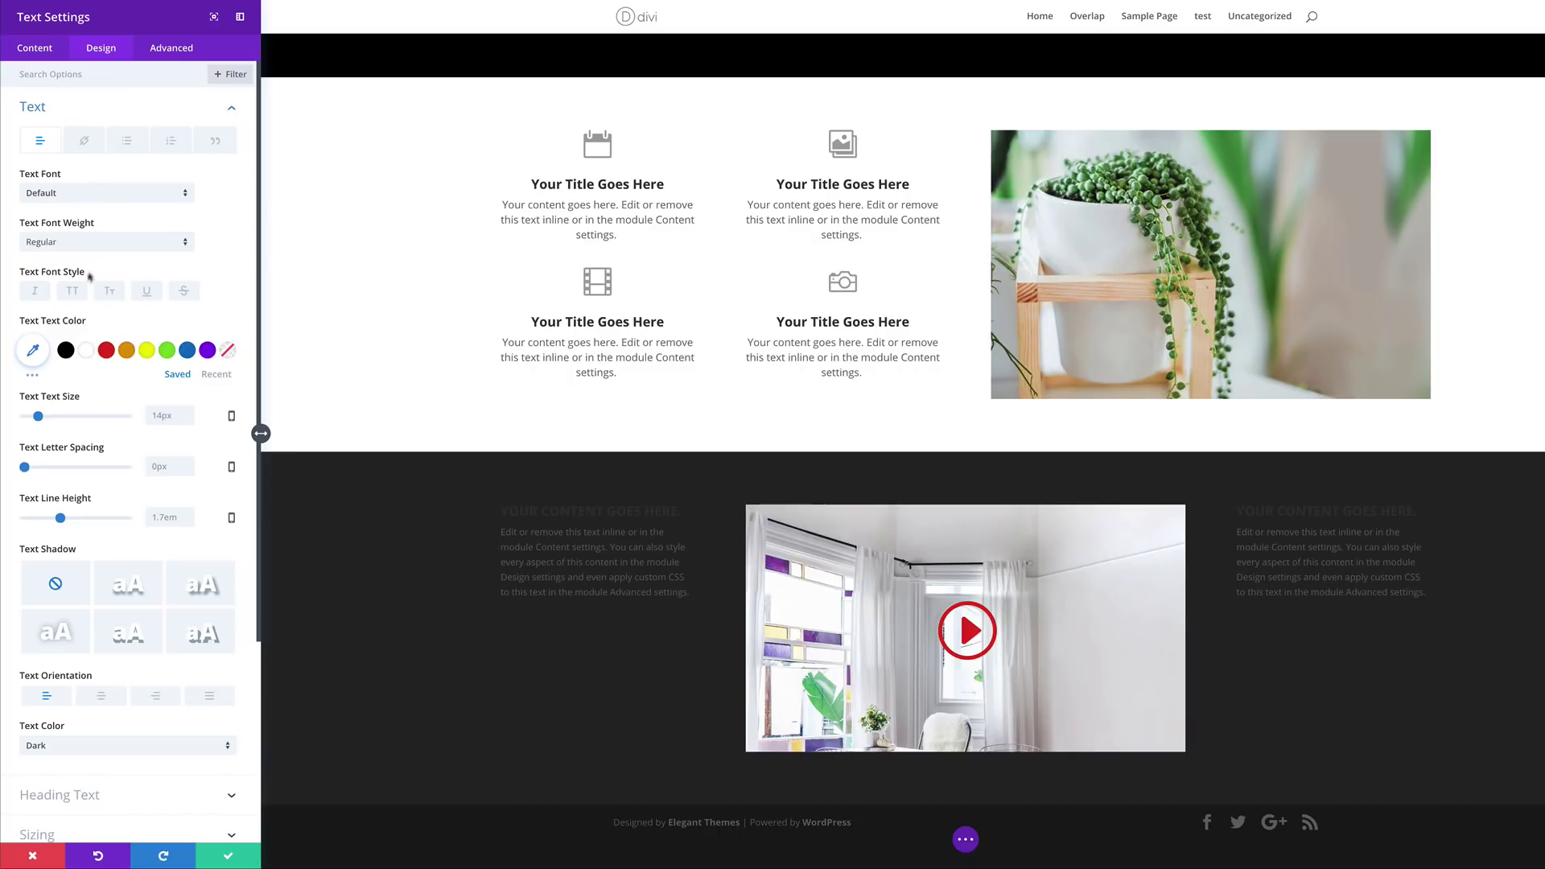
pyautogui.moveTo(38, 418); pyautogui.dragTo(41, 421)
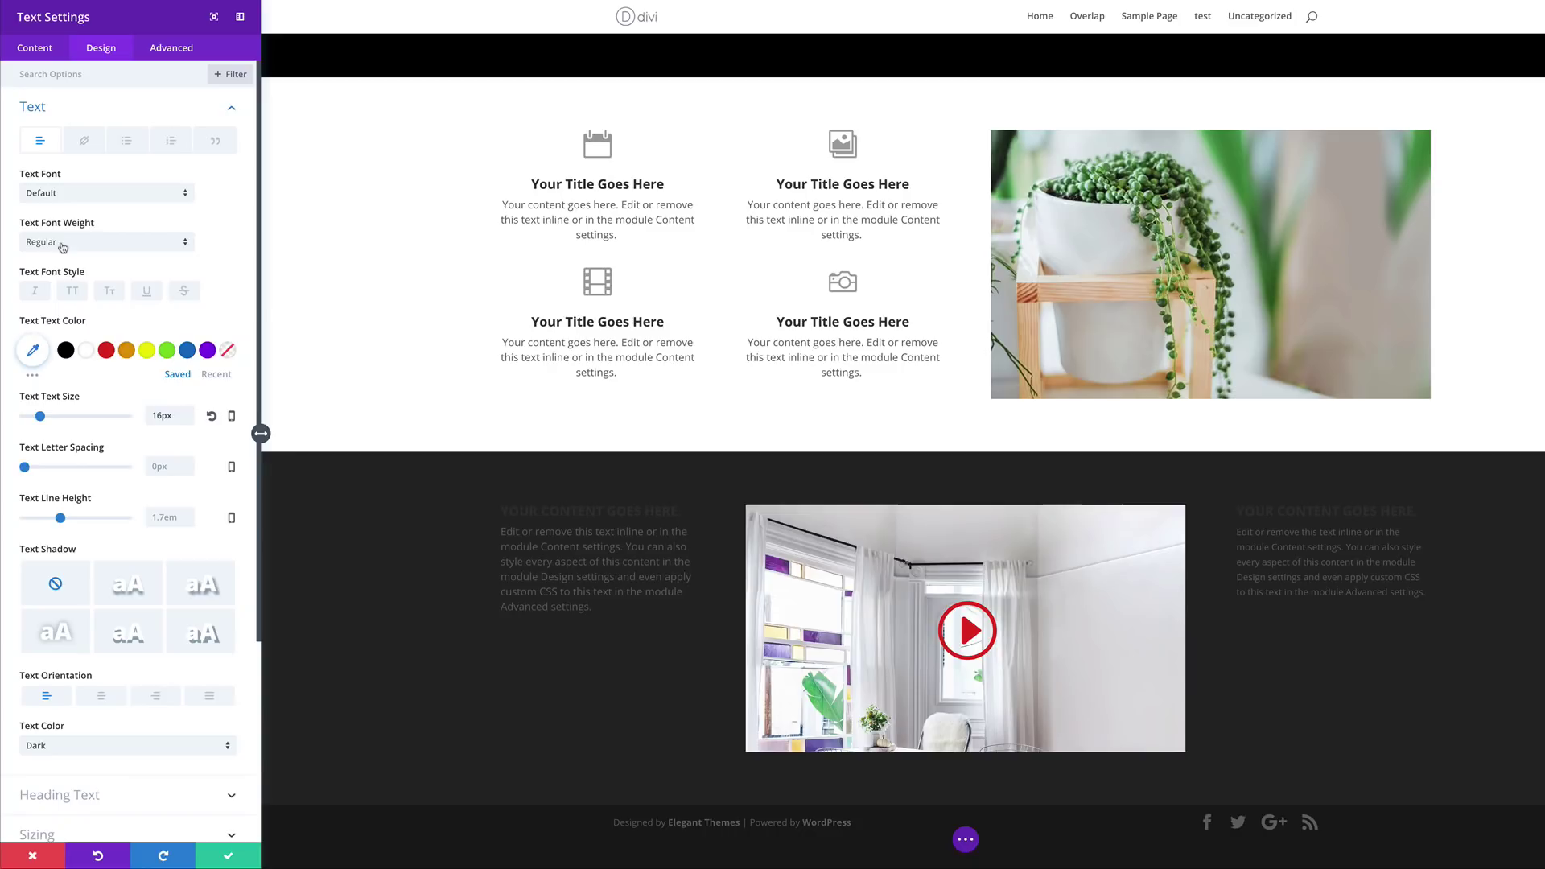
pyautogui.click(33, 350)
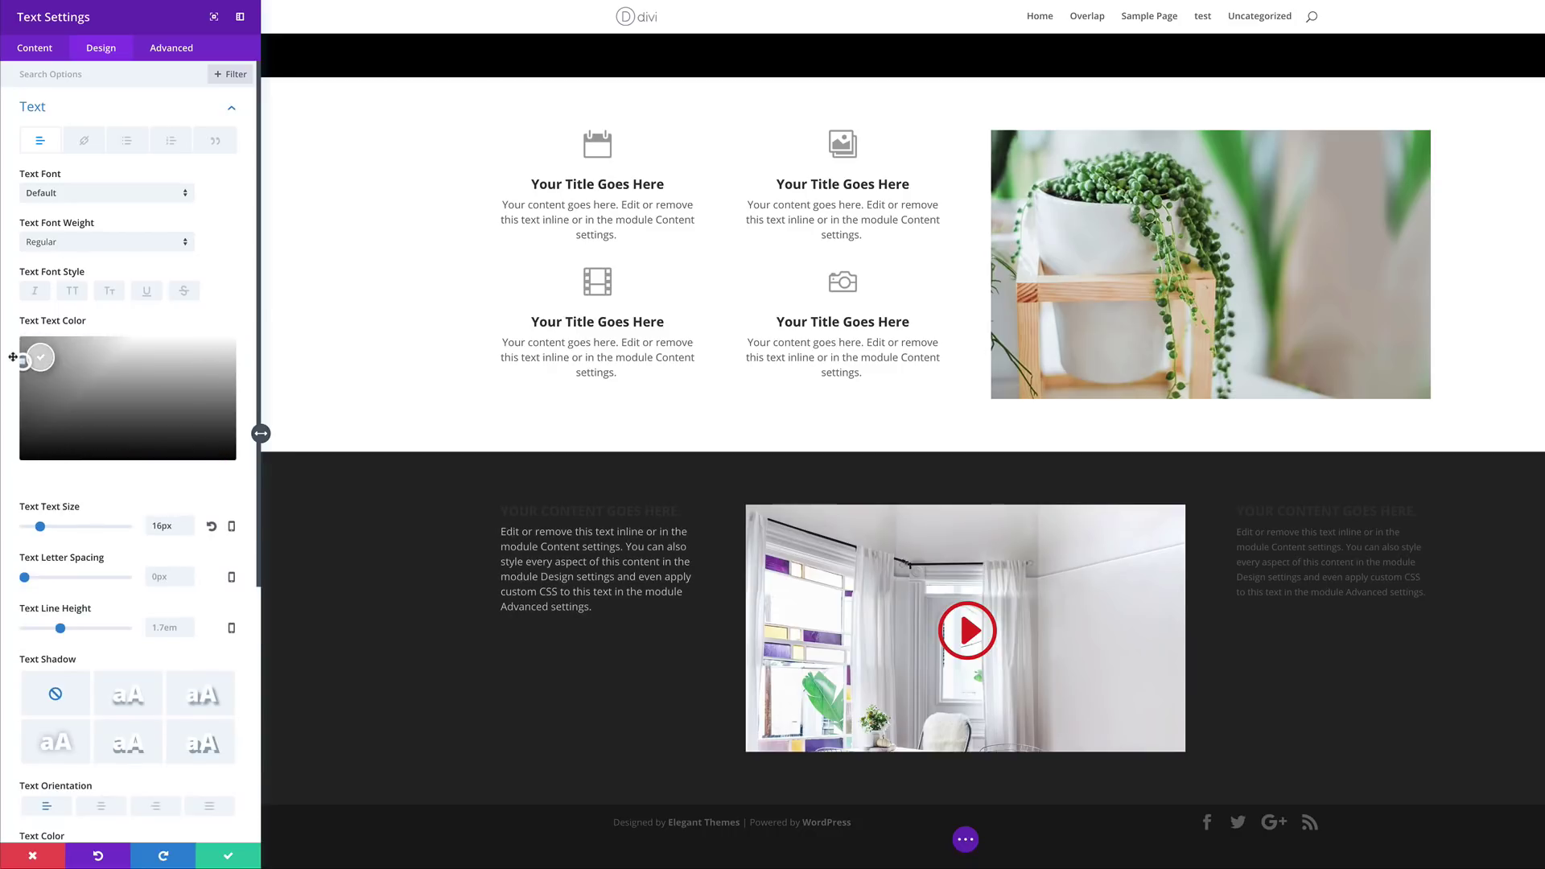
pyautogui.click(14, 354)
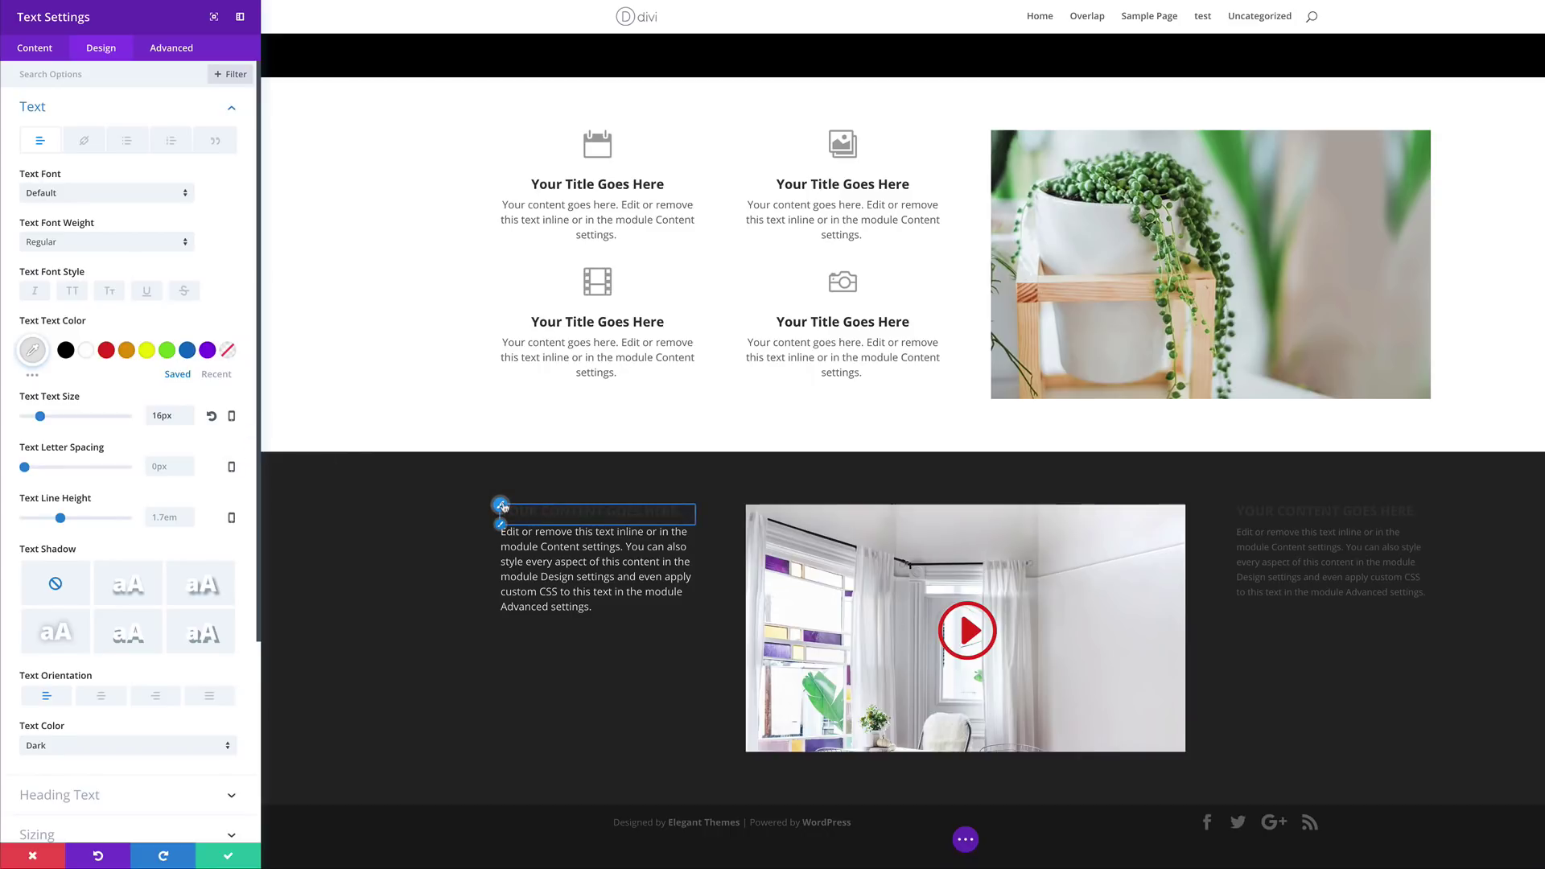
# Make the heading colour orange (#e09900) and save the text block.
pyautogui.click(501, 505)
pyautogui.click(33, 373)
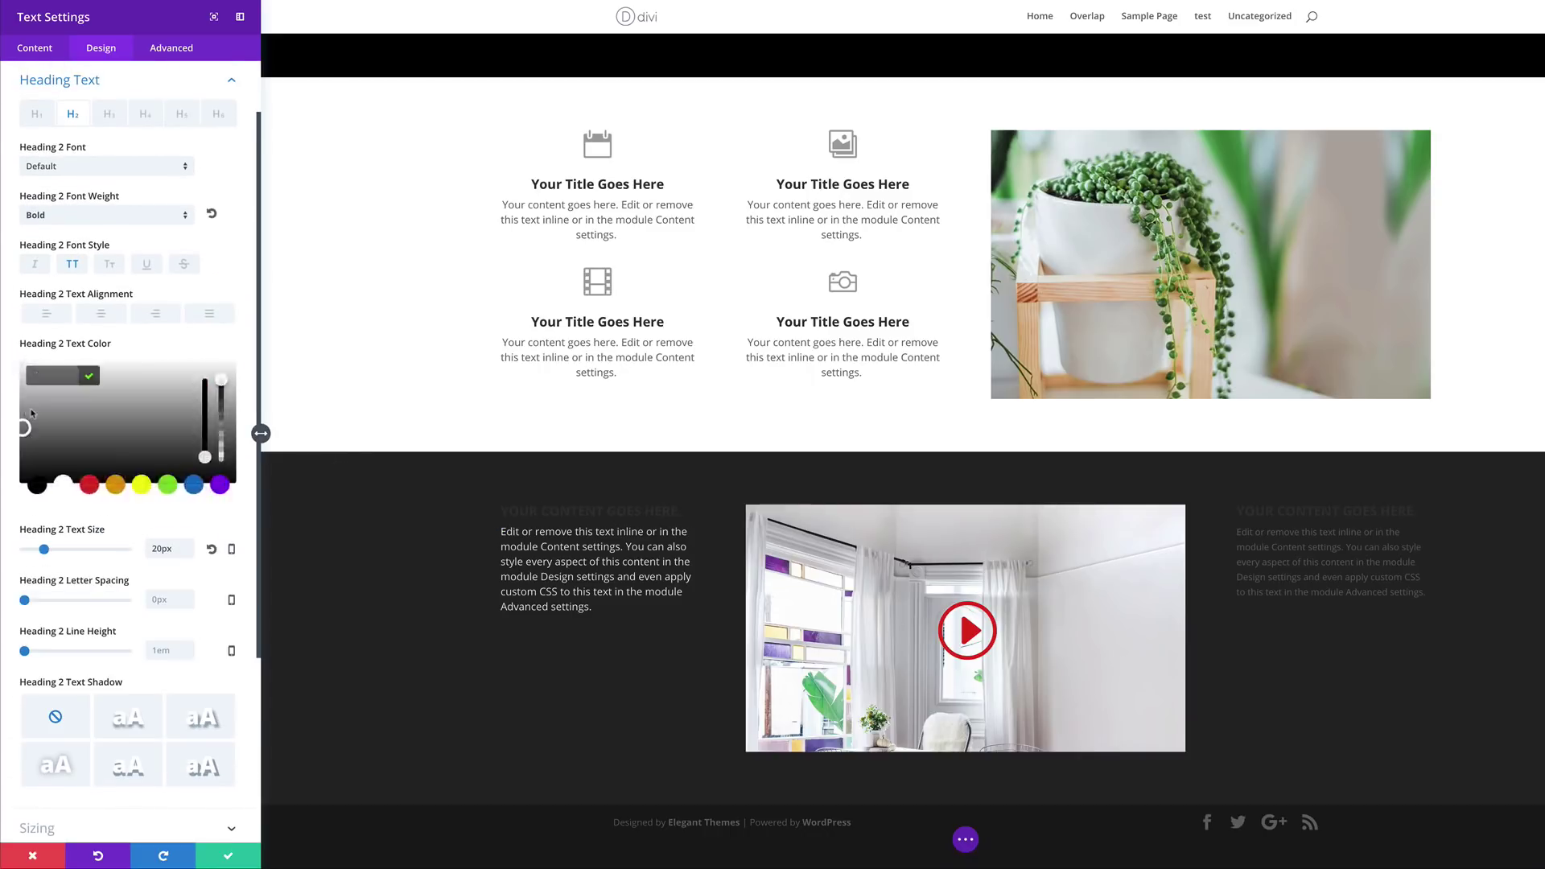
pyautogui.moveTo(33, 372); pyautogui.dragTo(3, 401)
pyautogui.click(16, 413)
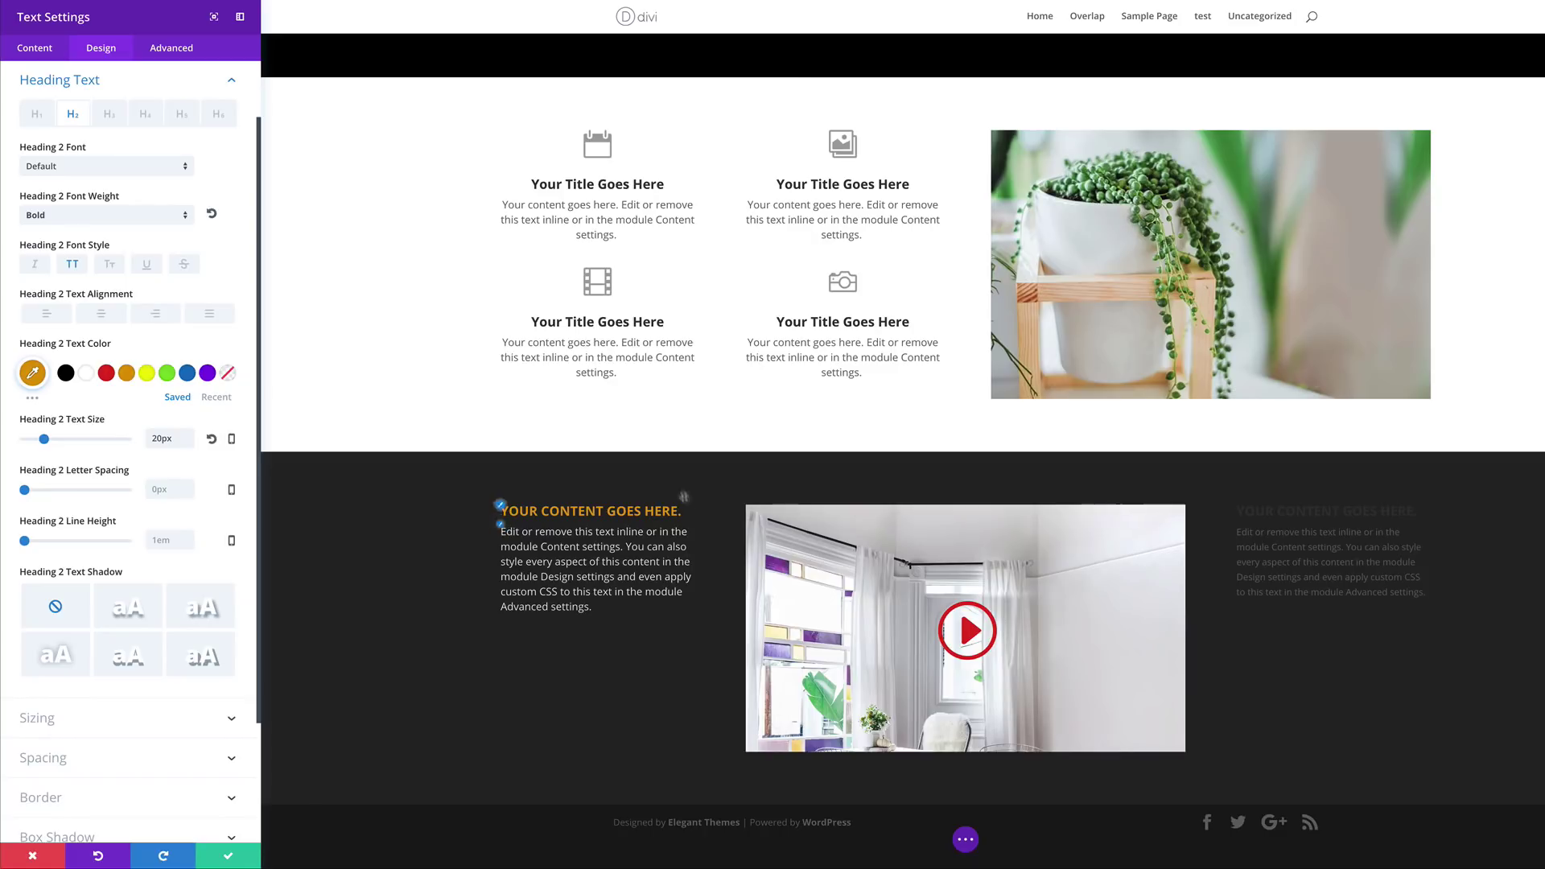
pyautogui.click(229, 860)
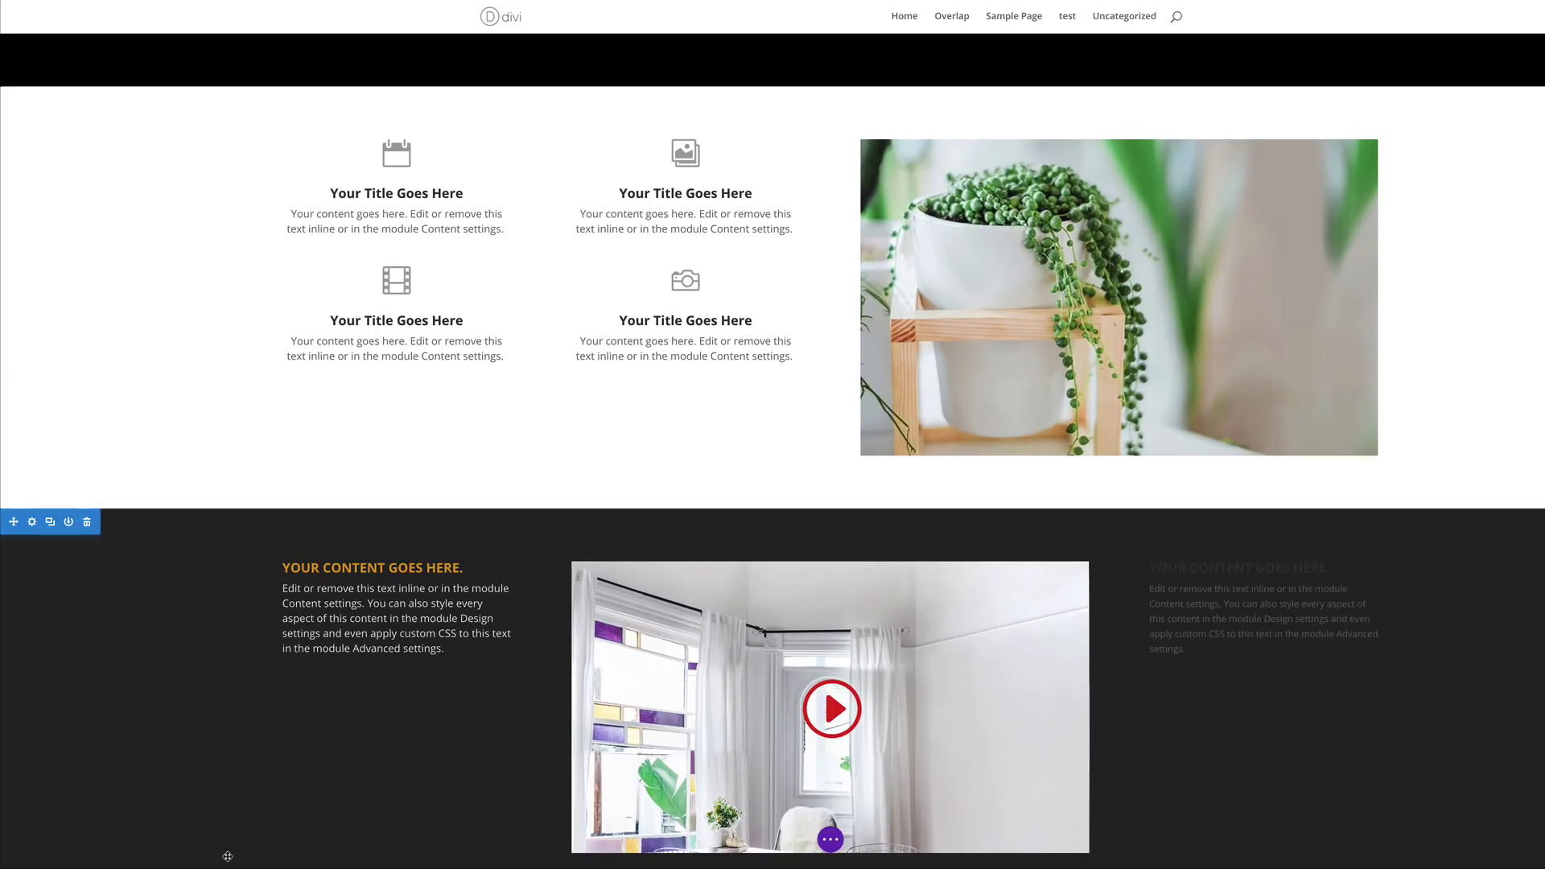
# Copy the styled text block into the right column, delete the extra faded copy, and duplicate the left block again.
pyautogui.click(396, 595)
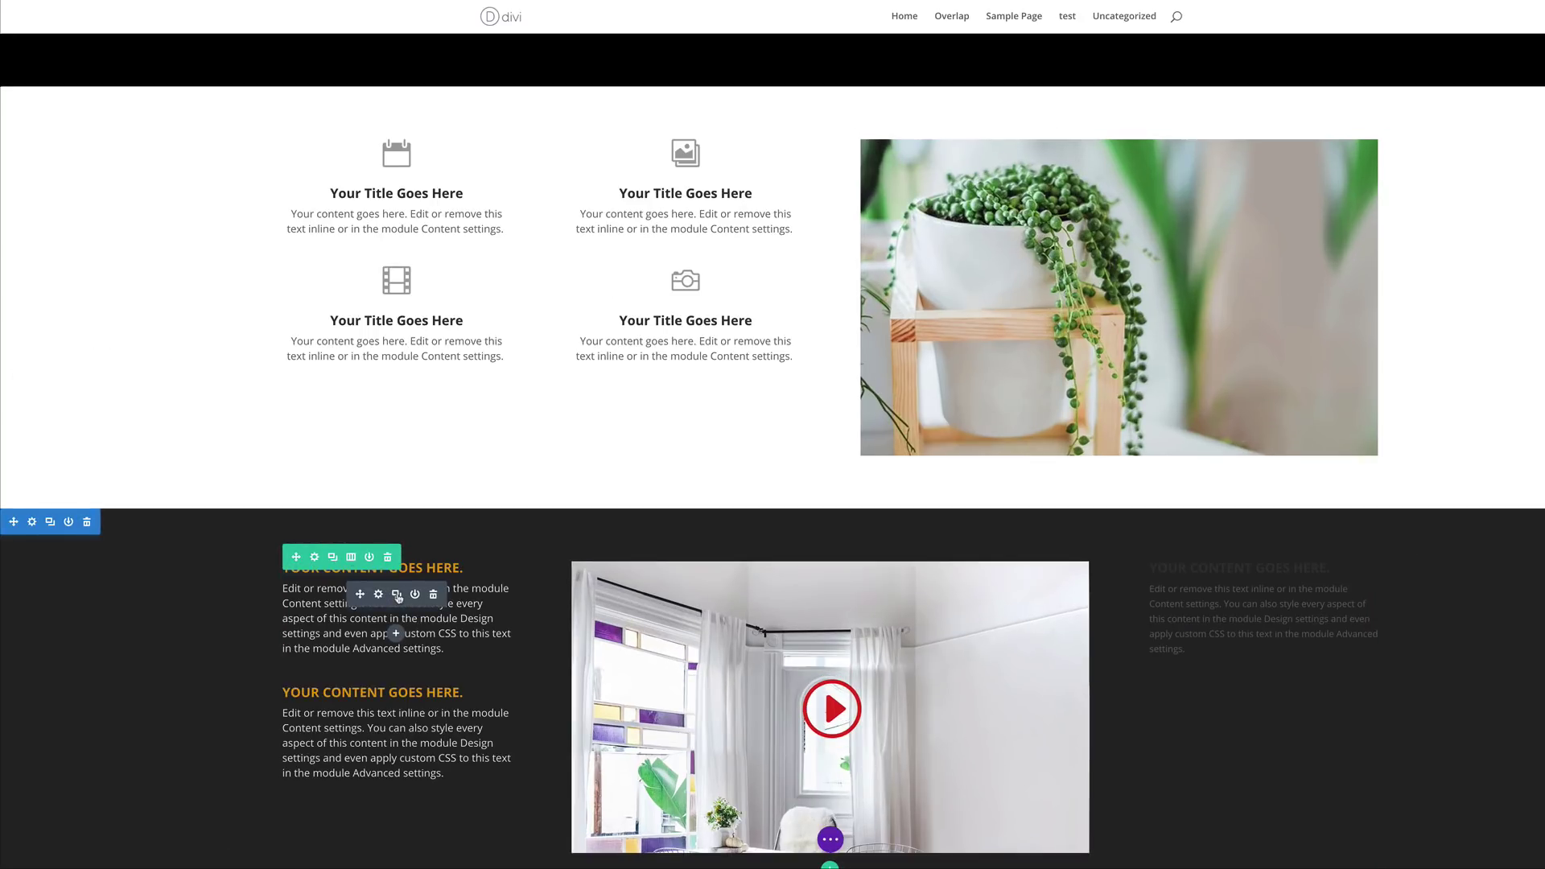
pyautogui.moveTo(361, 718); pyautogui.dragTo(1194, 564)
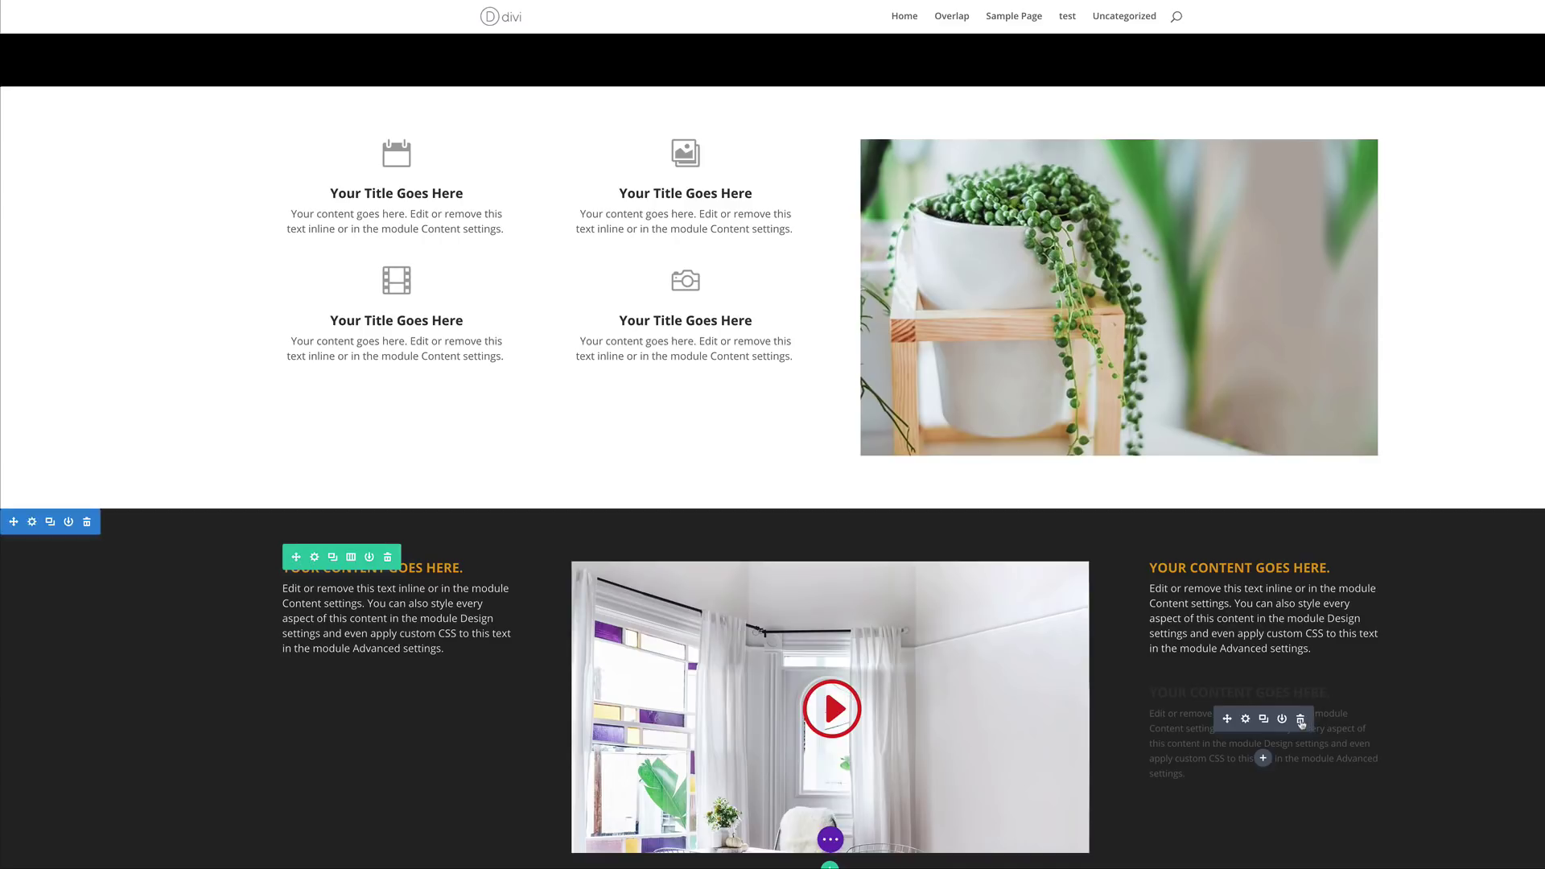
pyautogui.click(1301, 720)
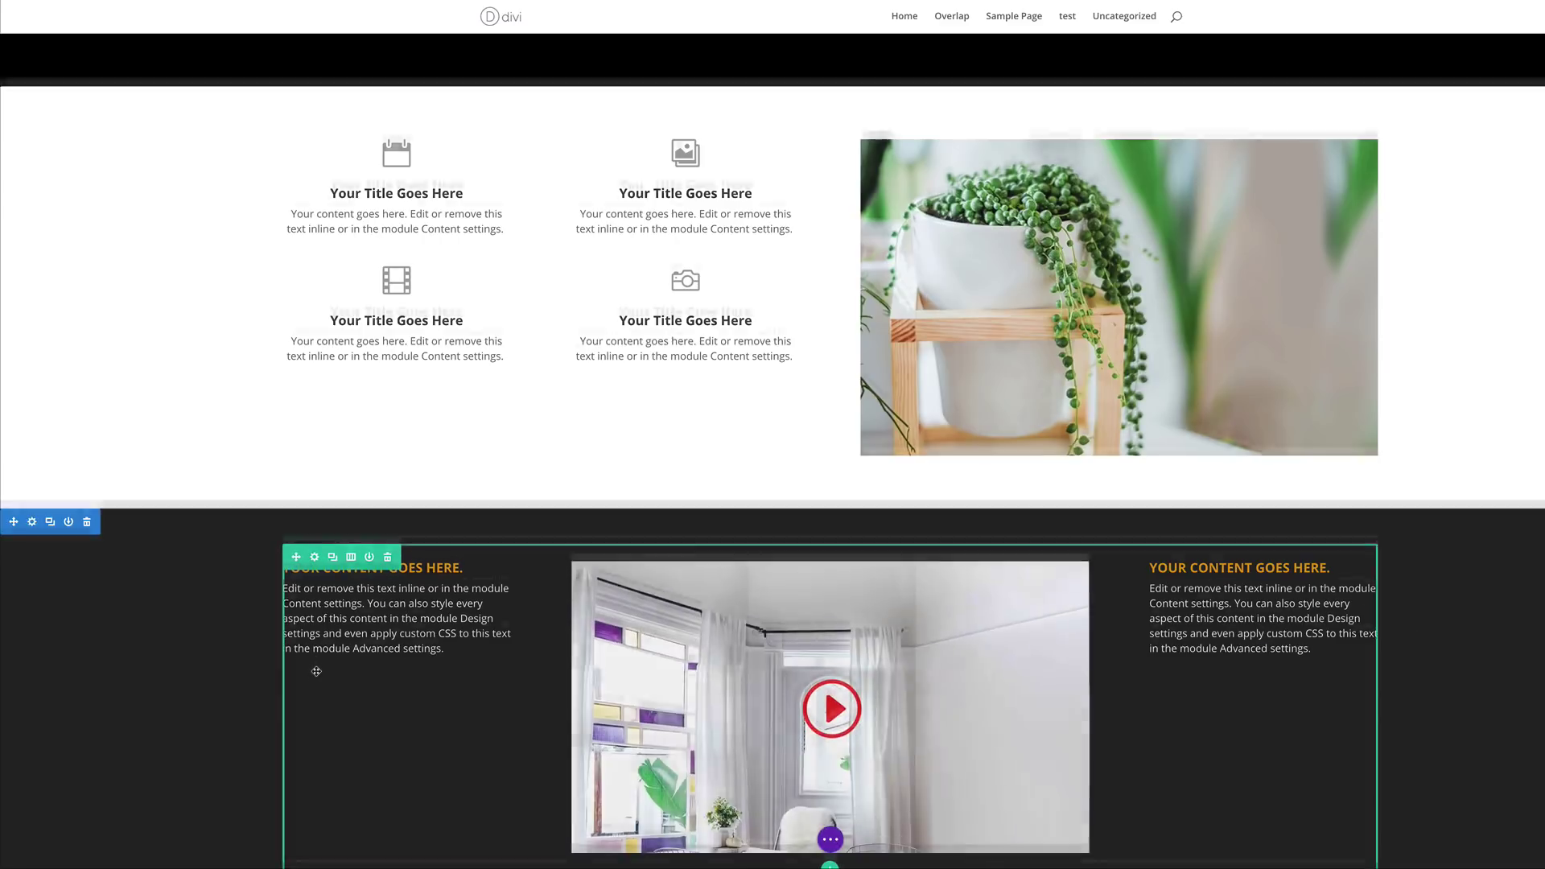
pyautogui.scroll(-1, 316, 672)
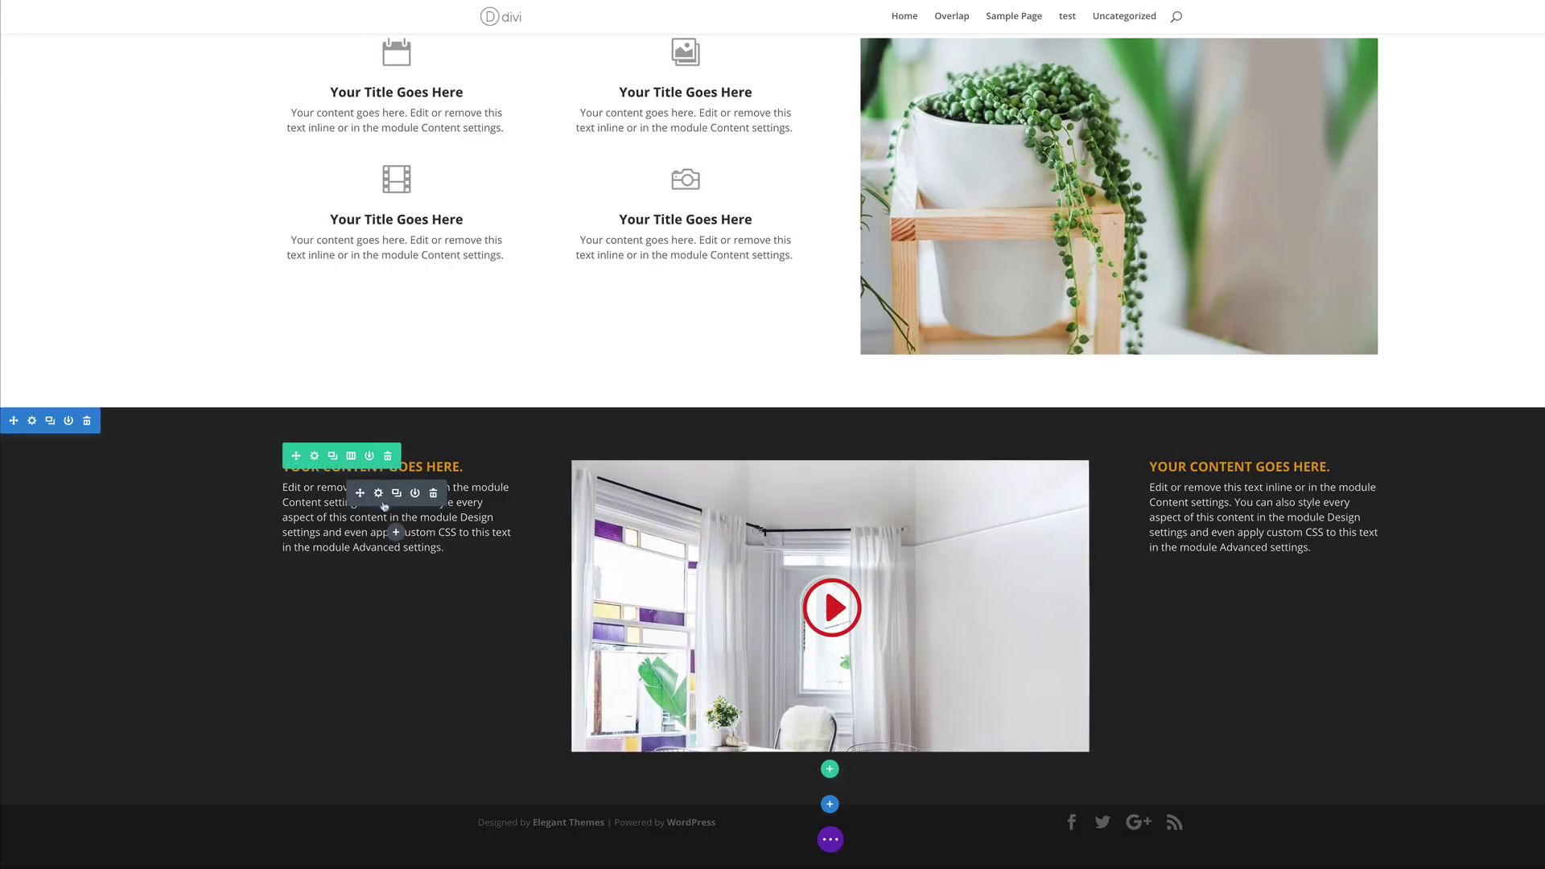
pyautogui.click(396, 494)
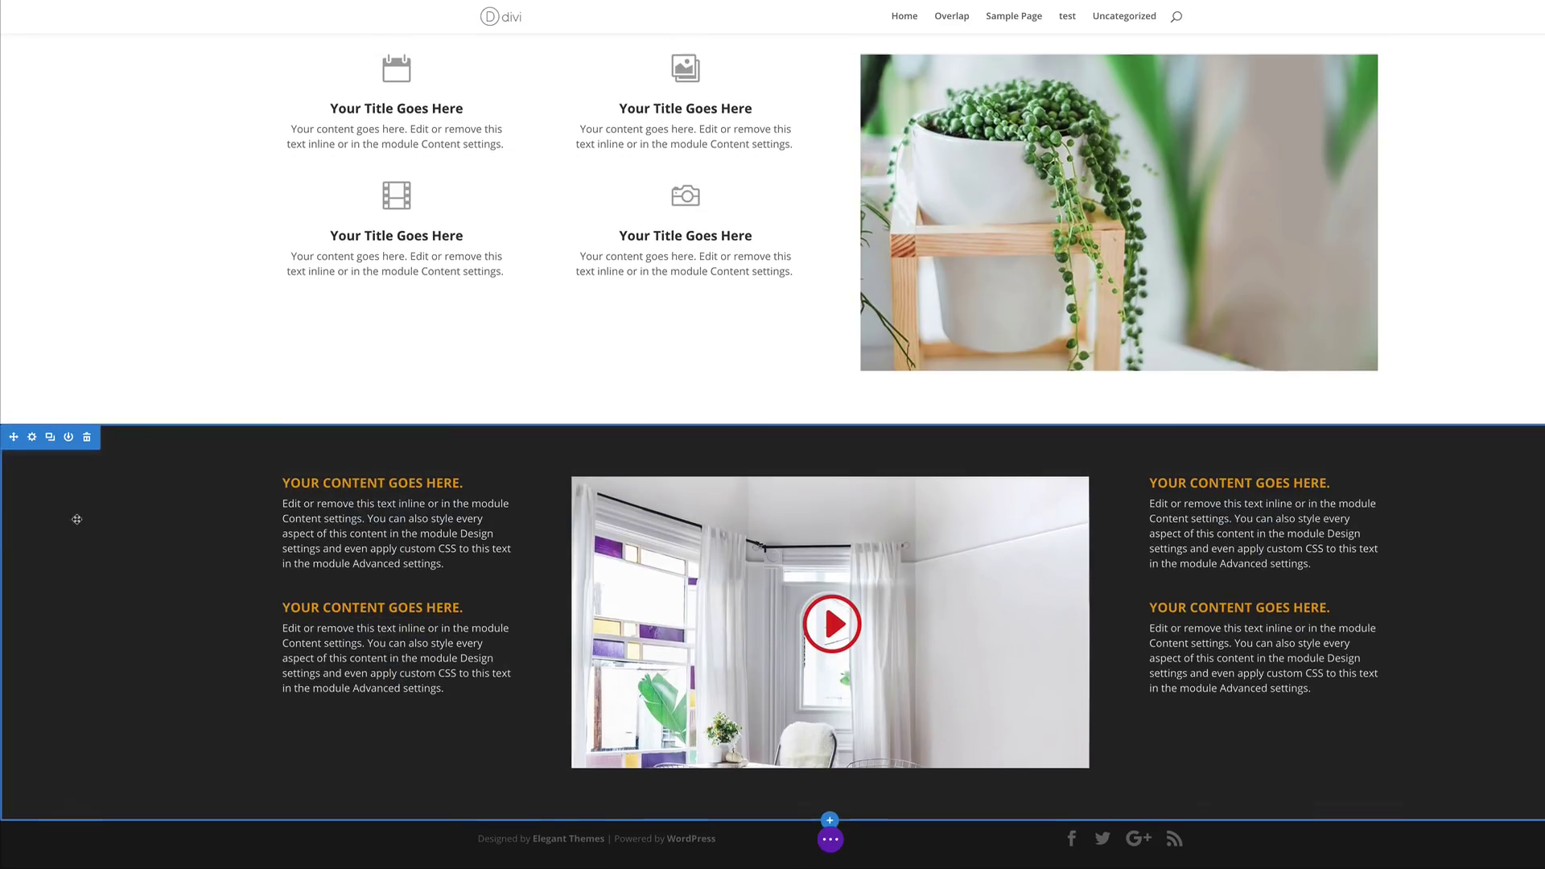
pyautogui.scroll(3, 75, 518)
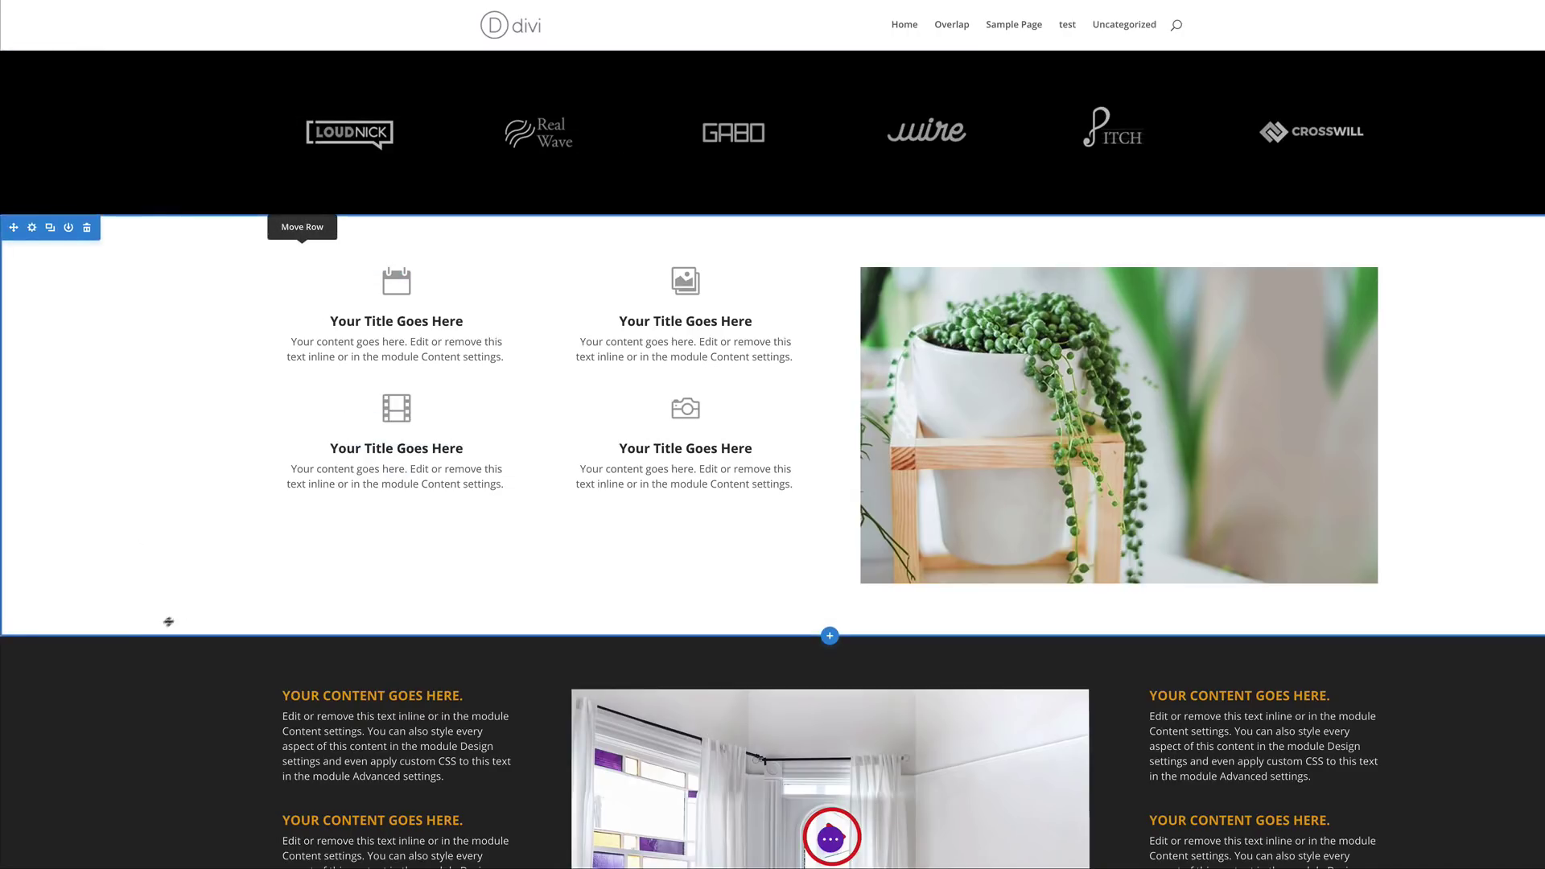
pyautogui.scroll(-1, 138, 620)
pyautogui.scroll(-2, 141, 617)
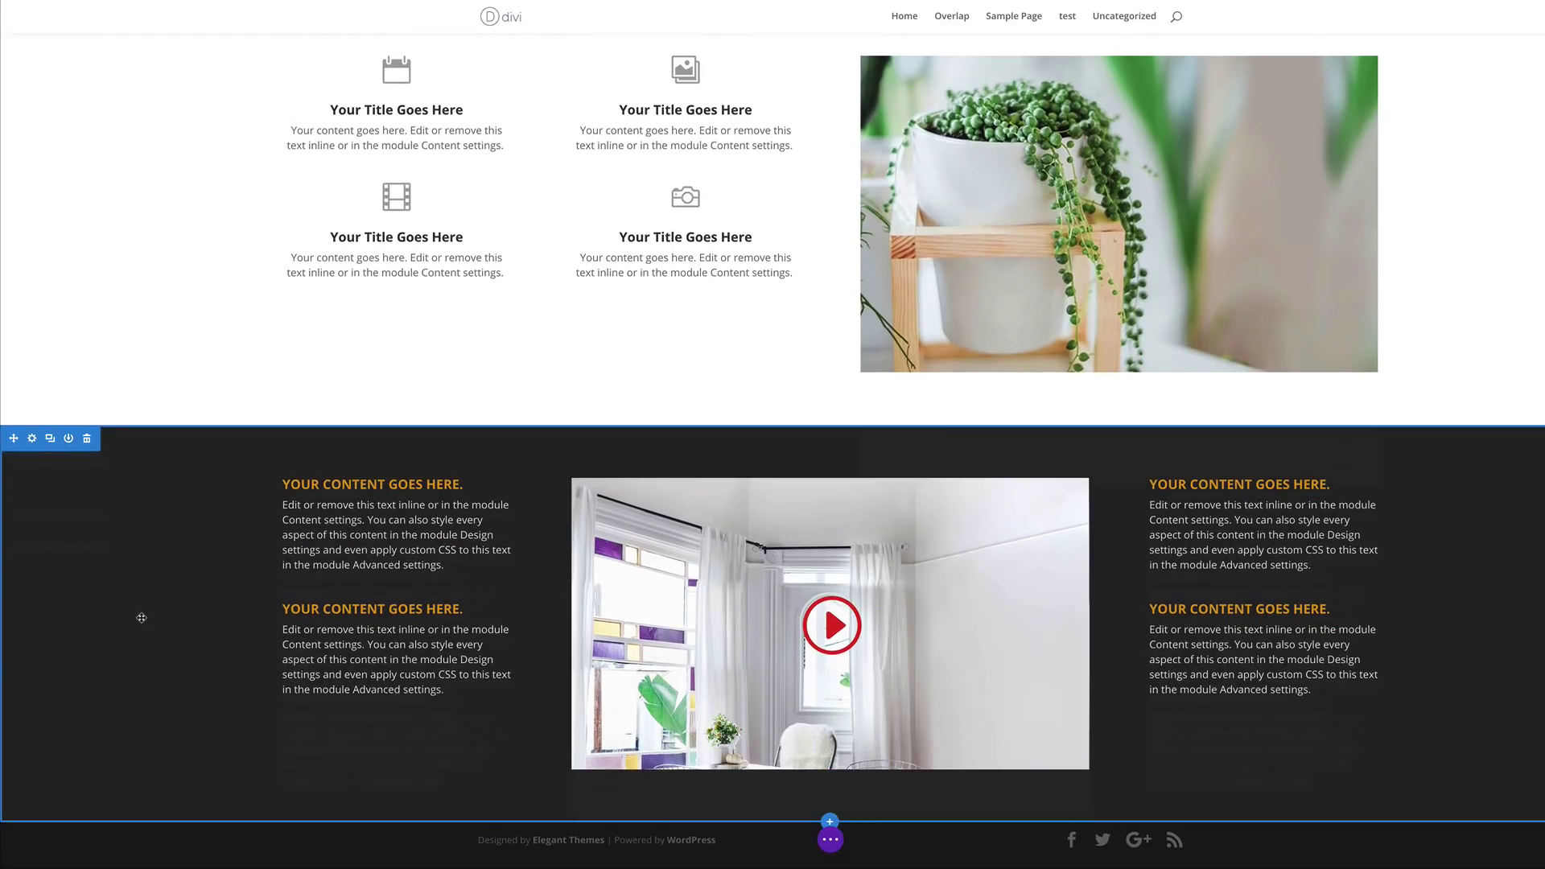